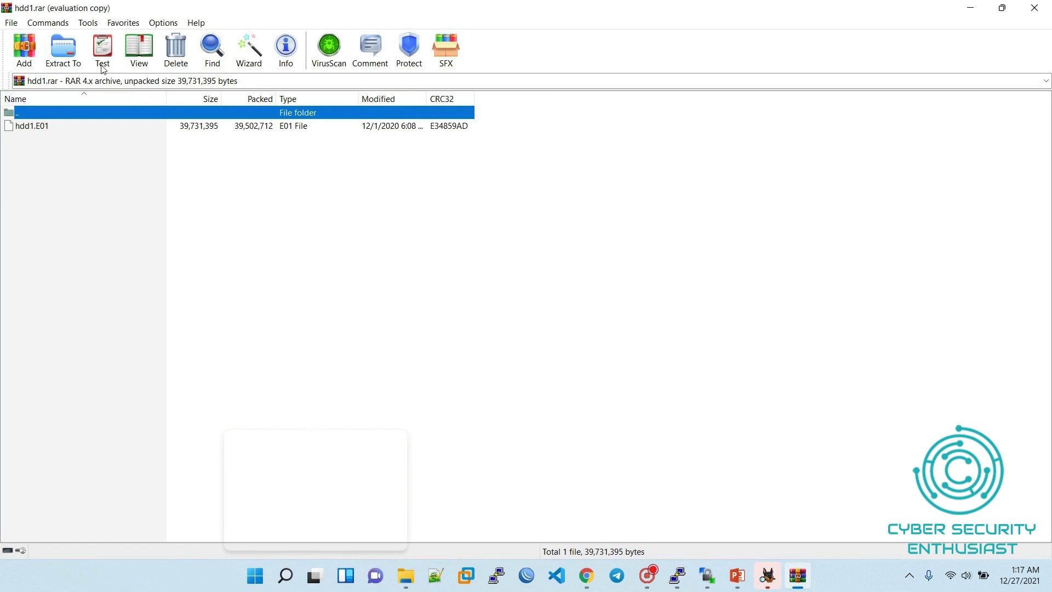
# Step: Extract hdd1.rar into the NCD 2020\Forensic\hdd1 folder with the default extraction options and close the archive
pyautogui.click(63, 49)
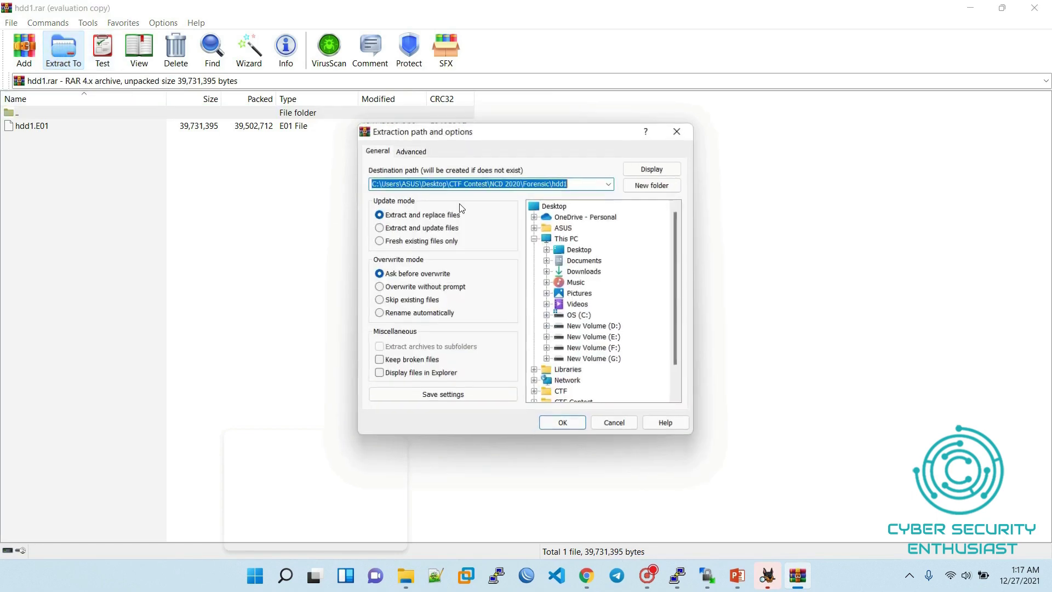
pyautogui.click(563, 424)
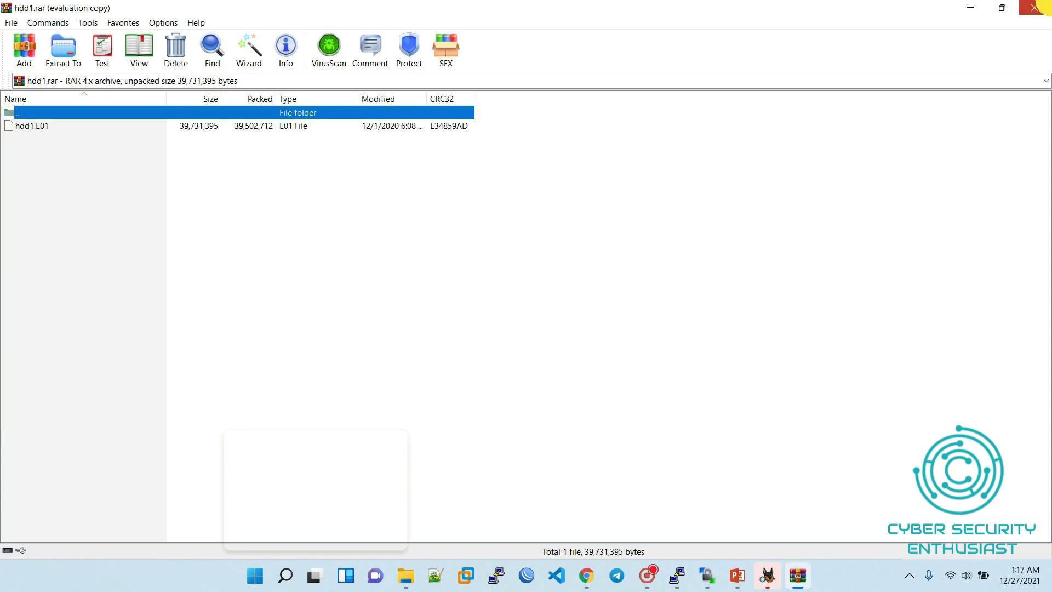
pyautogui.click(1034, 8)
# Step: Open the extracted hdd1 folder in File Explorer to check its contents, and dismiss the browser's download bar
pyautogui.click(421, 575)
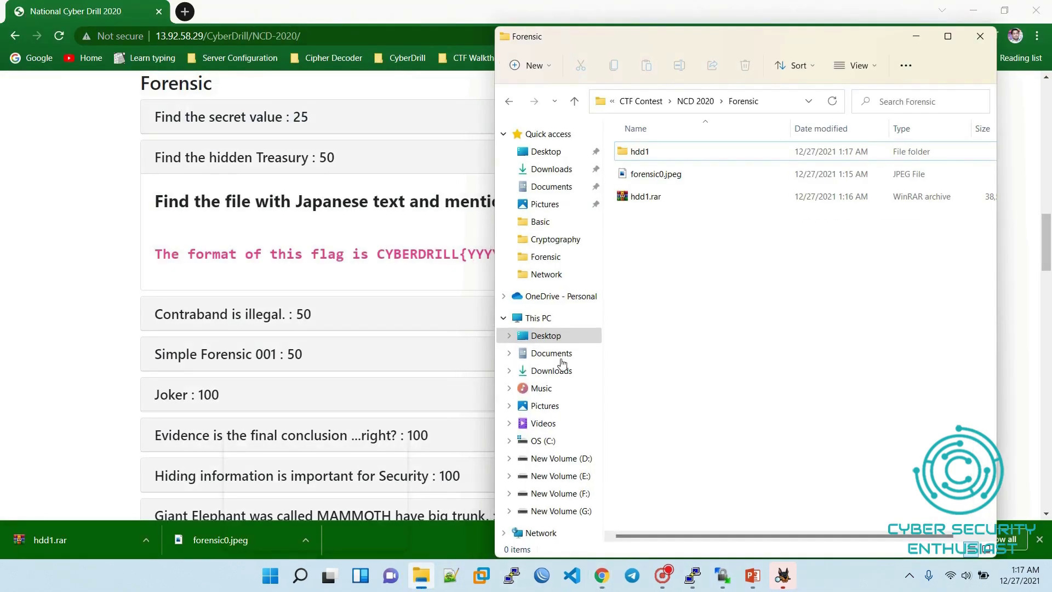
pyautogui.click(625, 152)
pyautogui.doubleClick(624, 152)
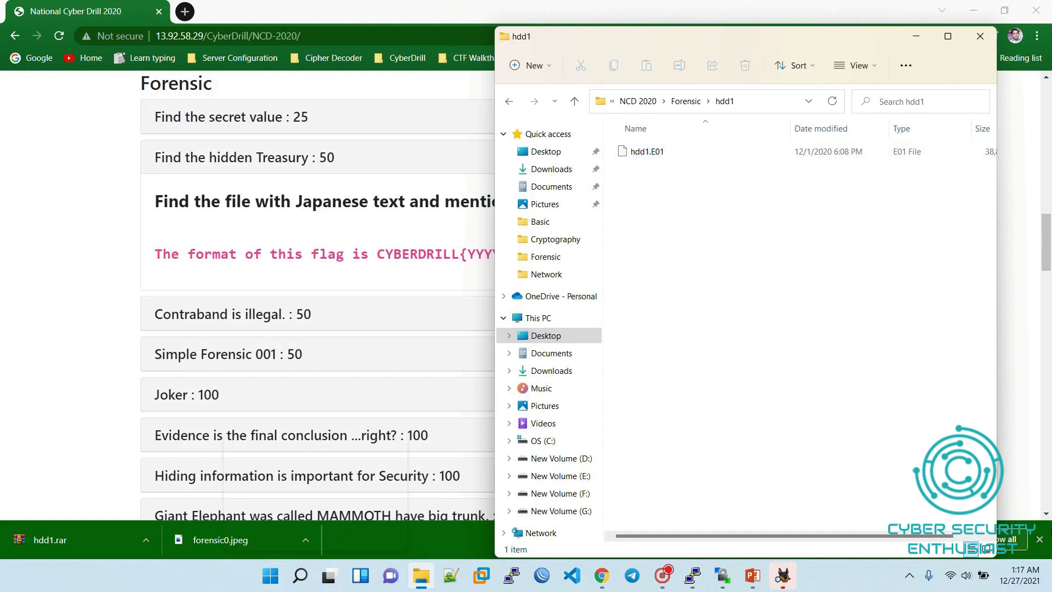
pyautogui.click(1039, 540)
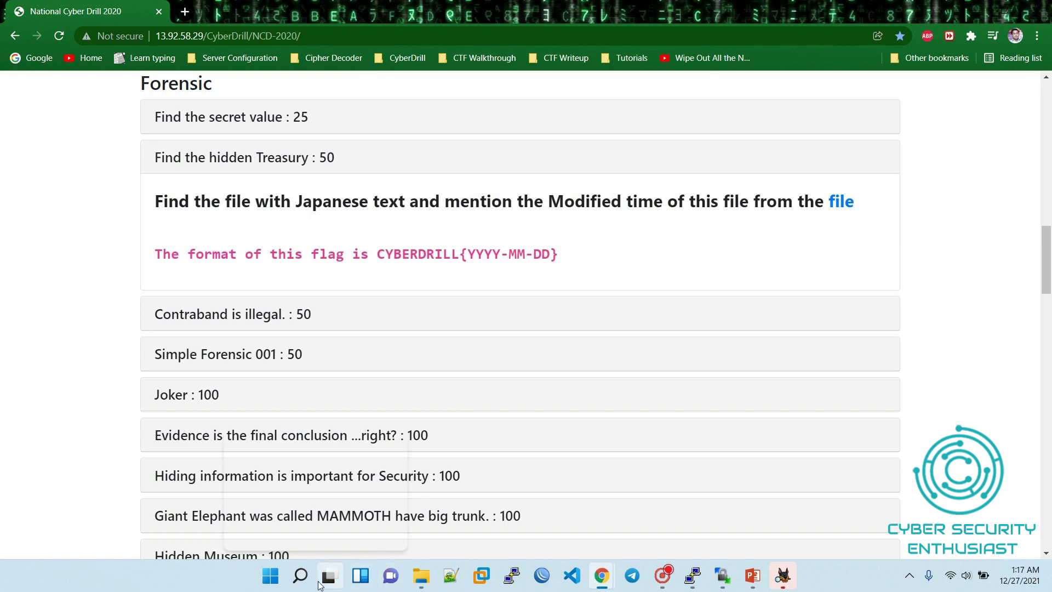
# Step: Search the installed apps for "autop" and launch Autopsy 4.17.0
pyautogui.click(302, 575)
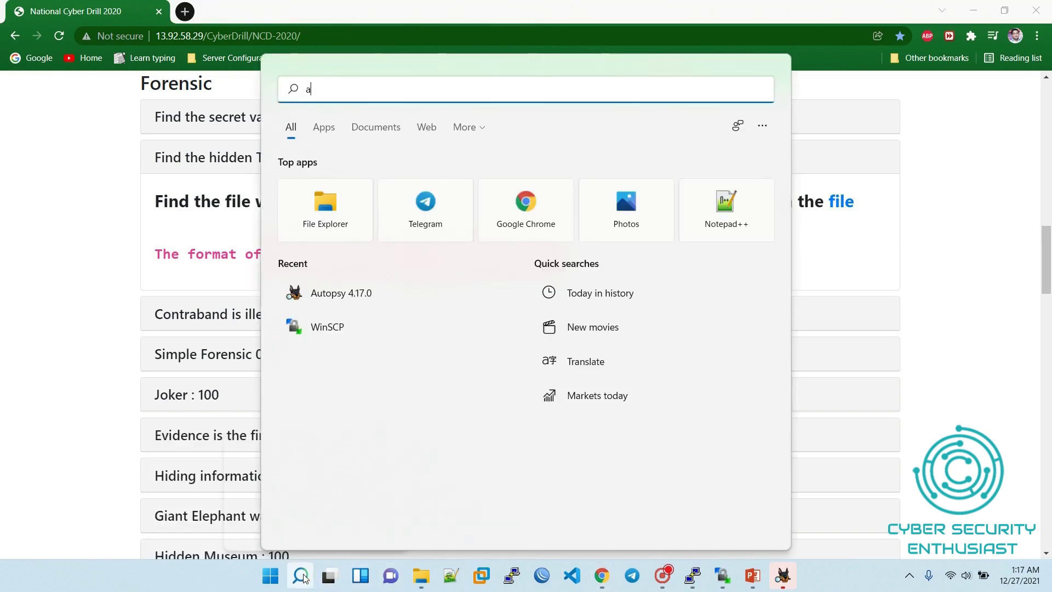
pyautogui.write('autop')
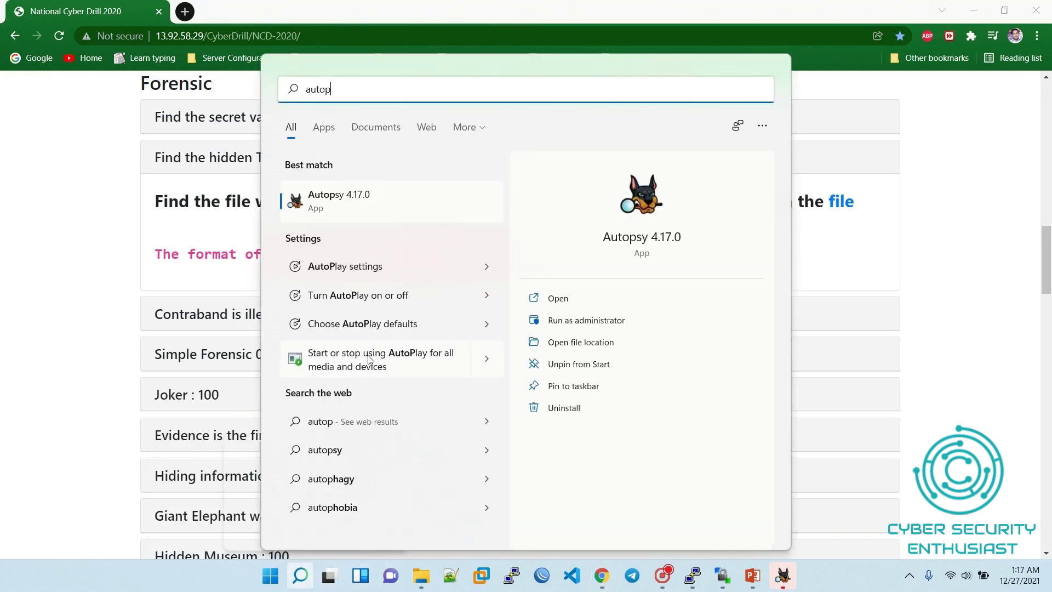
pyautogui.click(315, 200)
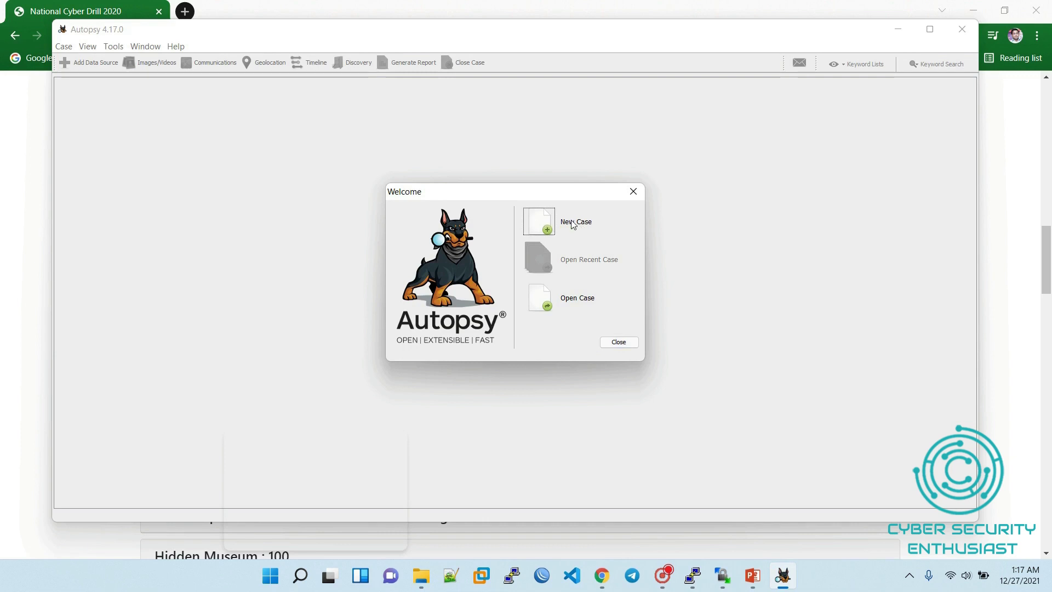
# Step: Create a new single-user case named NCD2020 with case number 1, agreeing to create the missing base directory
pyautogui.click(544, 229)
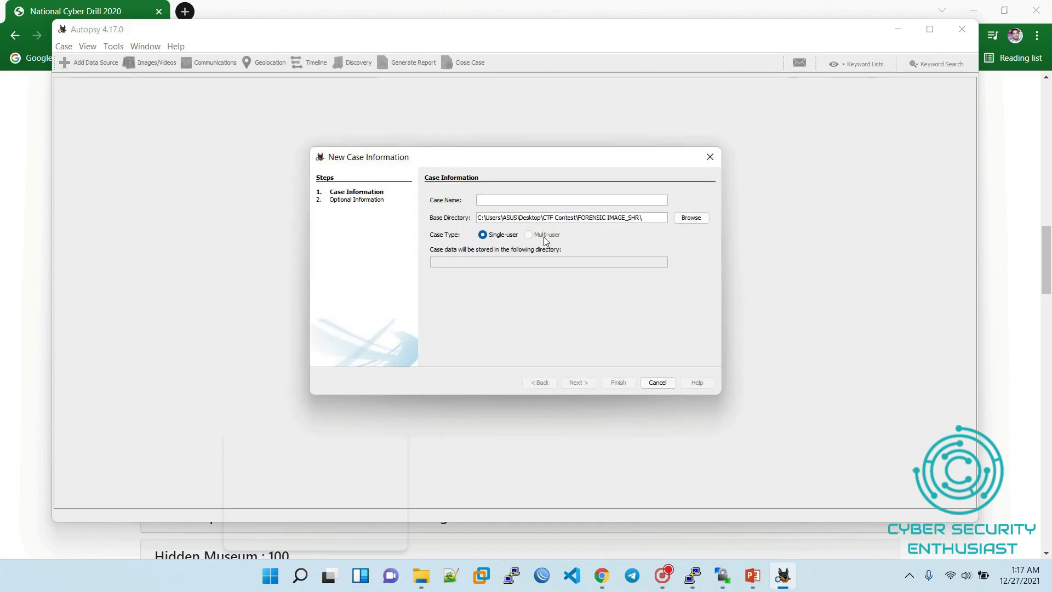
pyautogui.write('NCD')
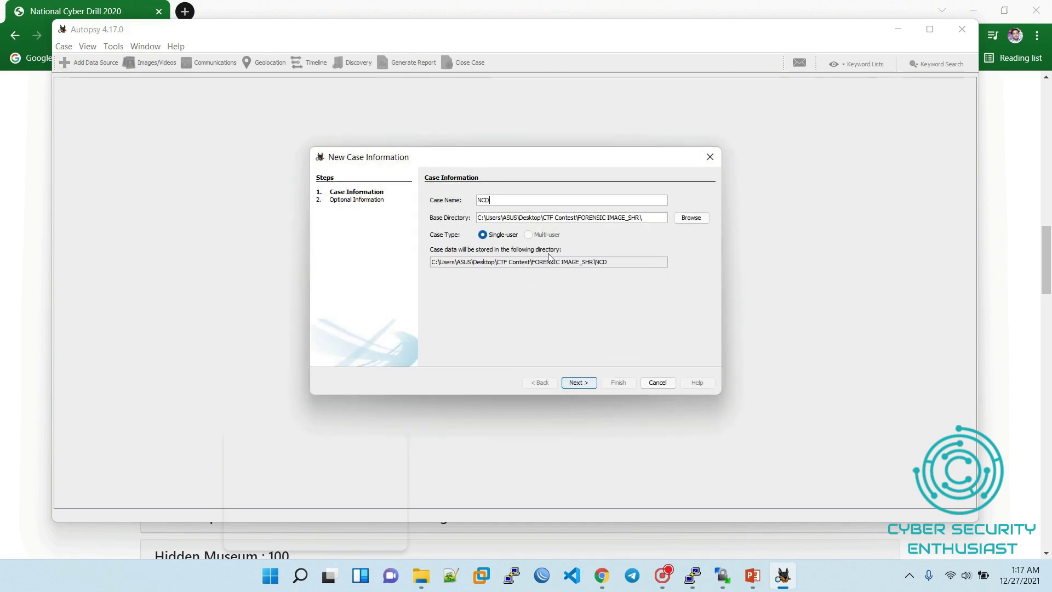
pyautogui.write('2020')
pyautogui.click(580, 384)
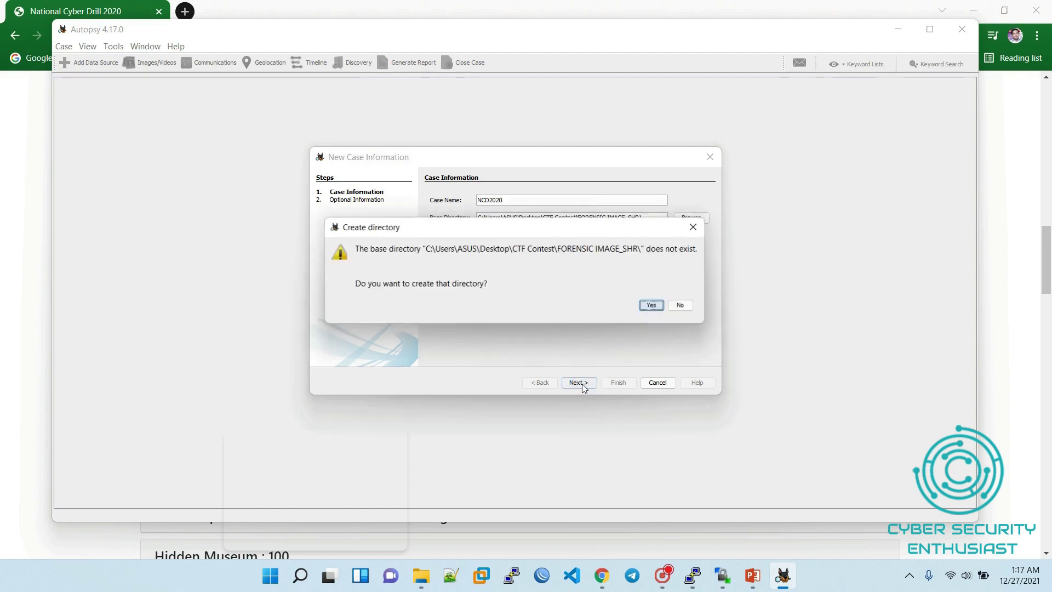
pyautogui.click(653, 308)
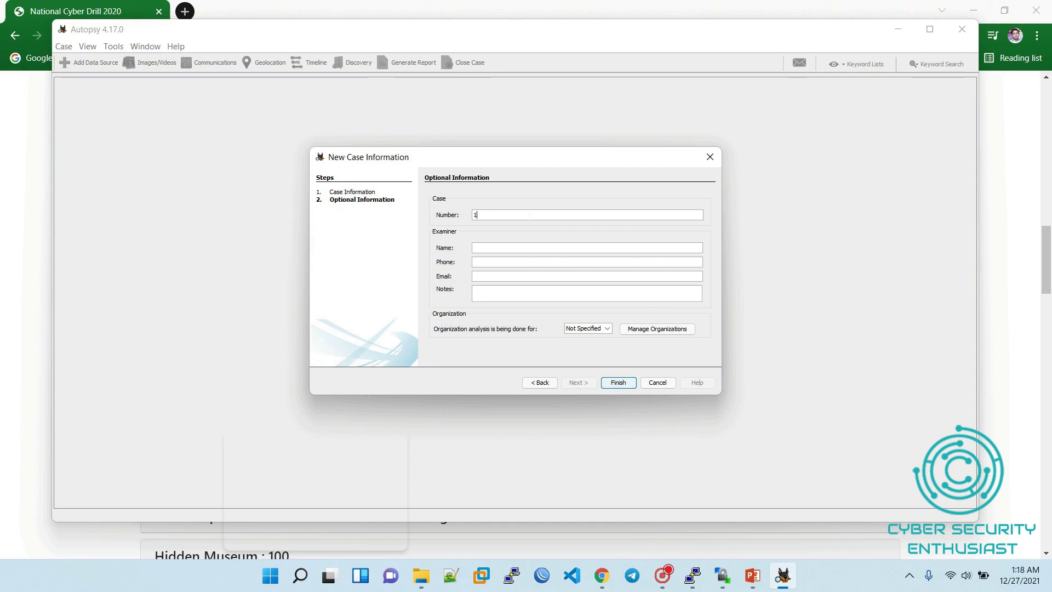
pyautogui.write('1')
pyautogui.click(609, 380)
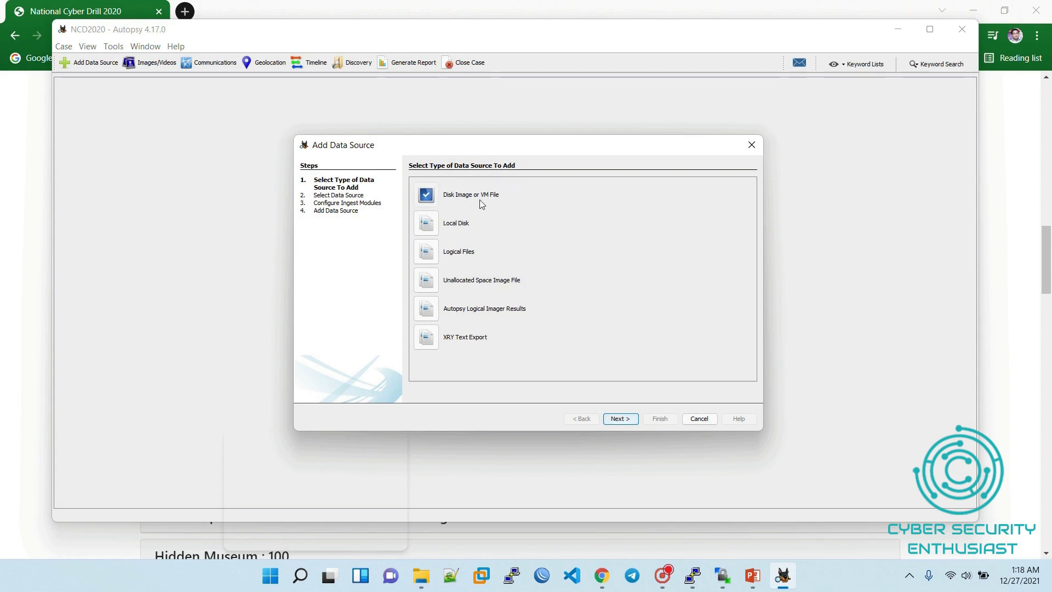
# Step: Choose a disk image data source and select hdd1.E01 from Desktop\CTF Contest\NCD 2020\Forensic\hdd1
pyautogui.click(613, 419)
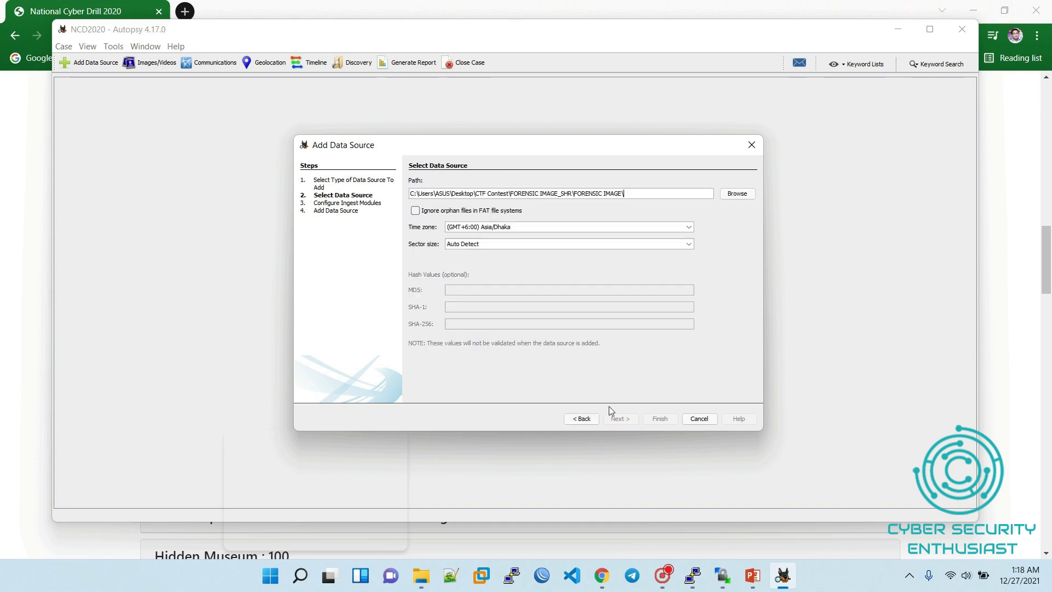
pyautogui.click(740, 194)
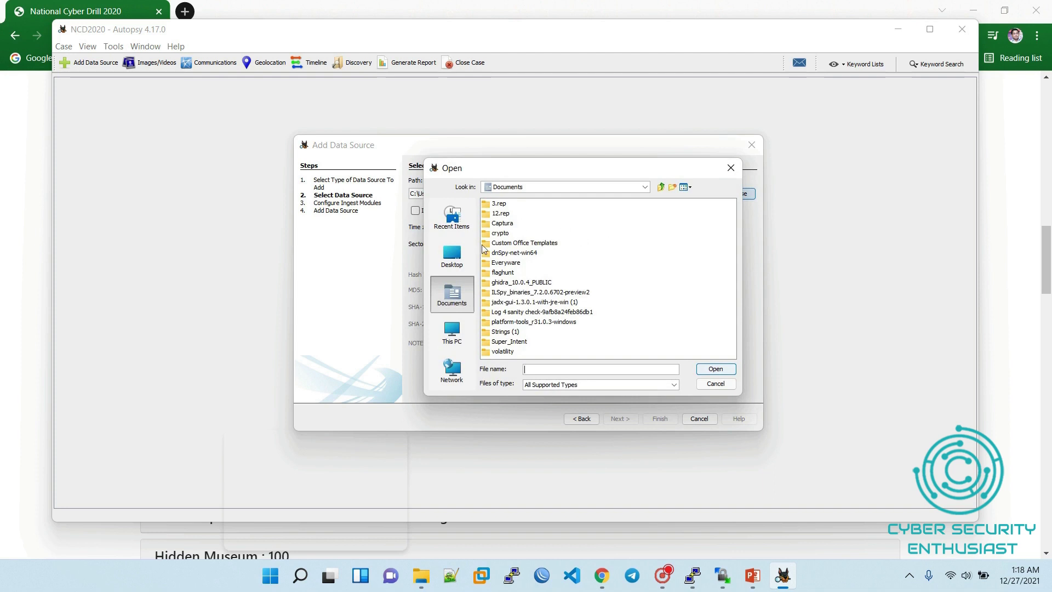
pyautogui.click(452, 267)
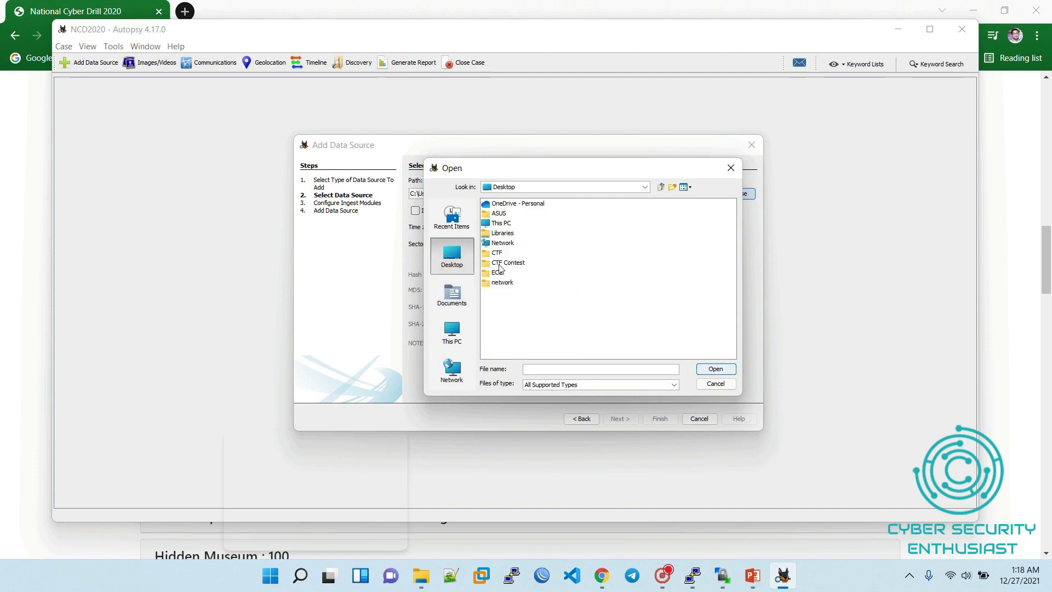
pyautogui.doubleClick(498, 263)
pyautogui.doubleClick(500, 214)
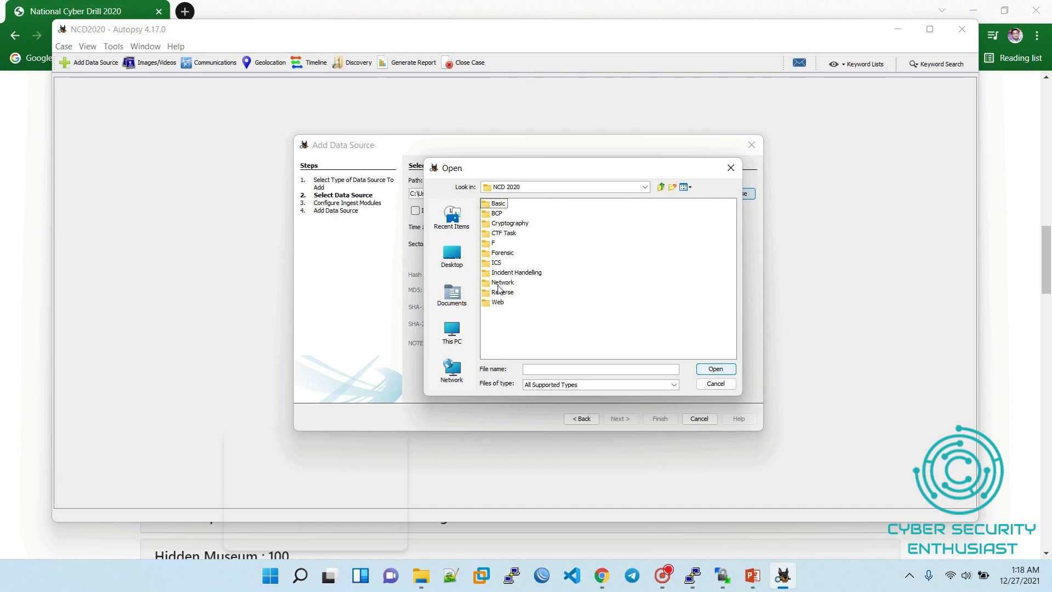
pyautogui.doubleClick(498, 254)
pyautogui.doubleClick(496, 205)
pyautogui.click(500, 203)
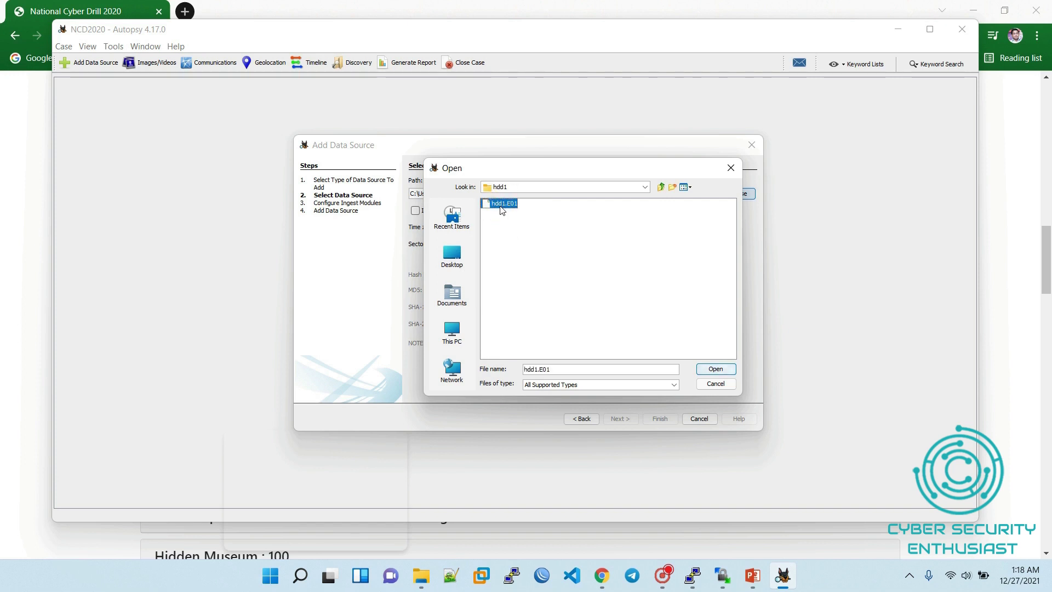
pyautogui.click(727, 370)
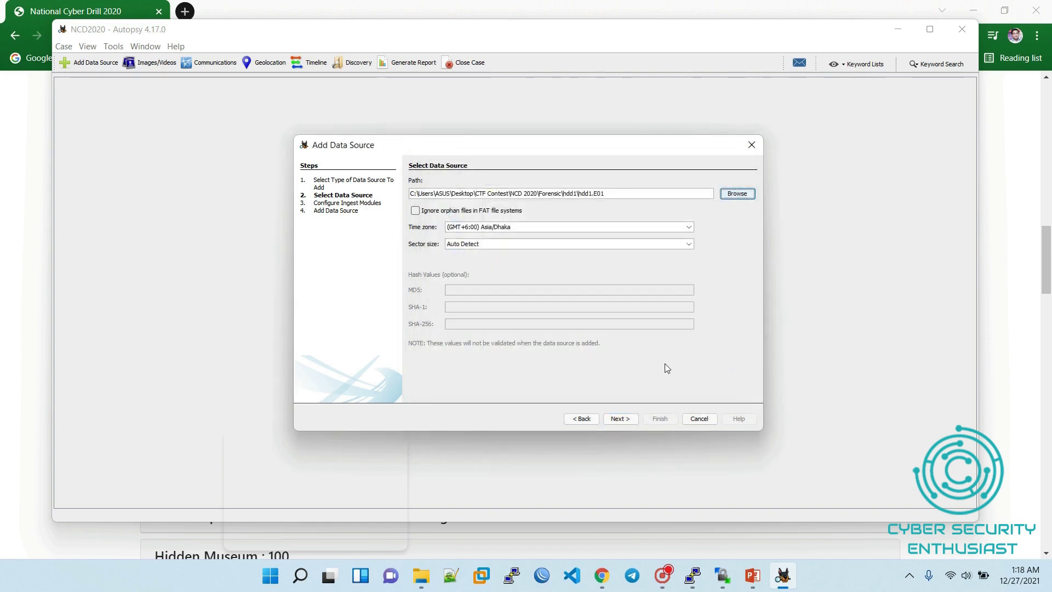
# Step: Accept the default time zone, sector size and ingest modules, and finish adding the hdd1.E01 data source
pyautogui.click(620, 419)
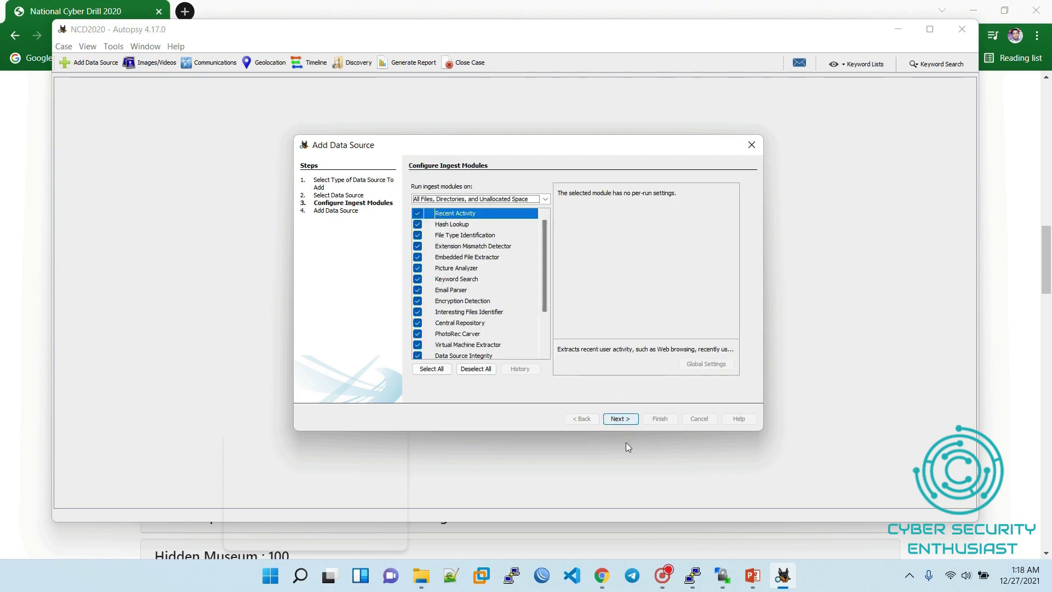
pyautogui.click(620, 419)
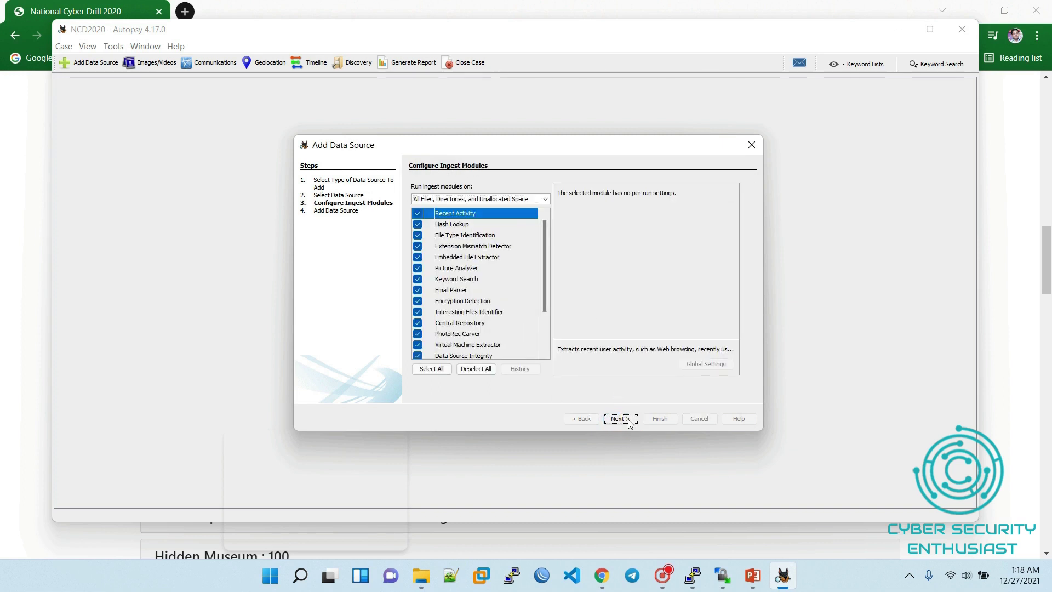
pyautogui.click(628, 419)
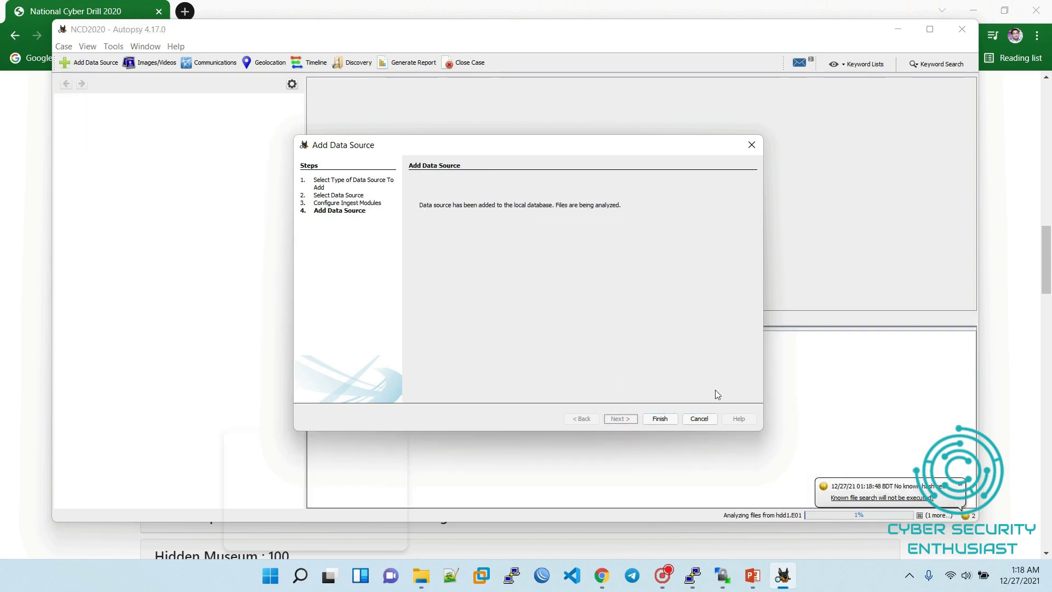
pyautogui.click(659, 419)
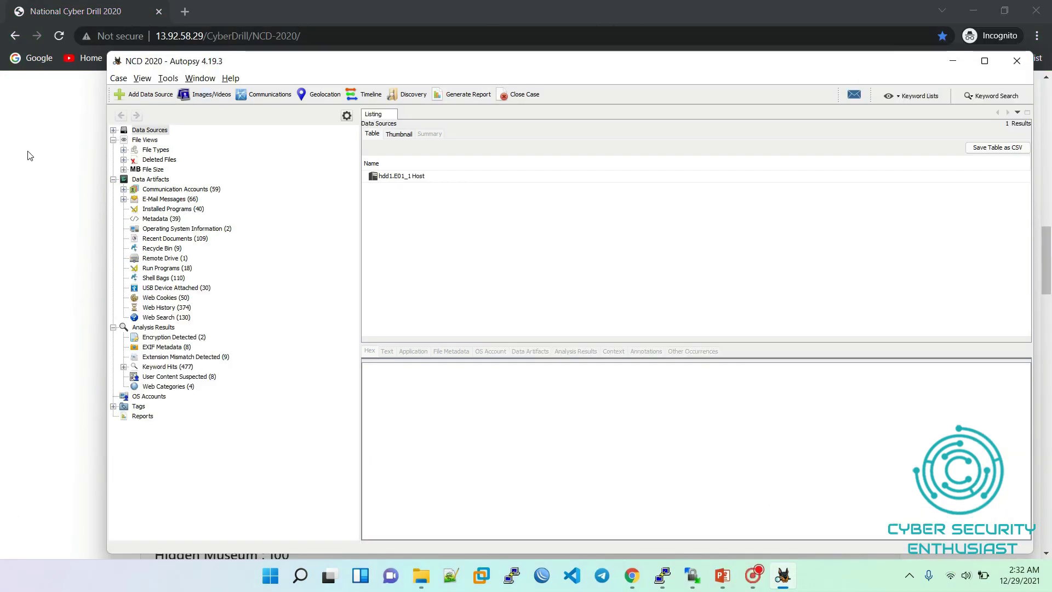
# Step: Switch to the National Cyber Drill page in Chrome and copy the word "Japanese" from the hidden Treasury challenge
pyautogui.hotkey('alt', 'Tab')
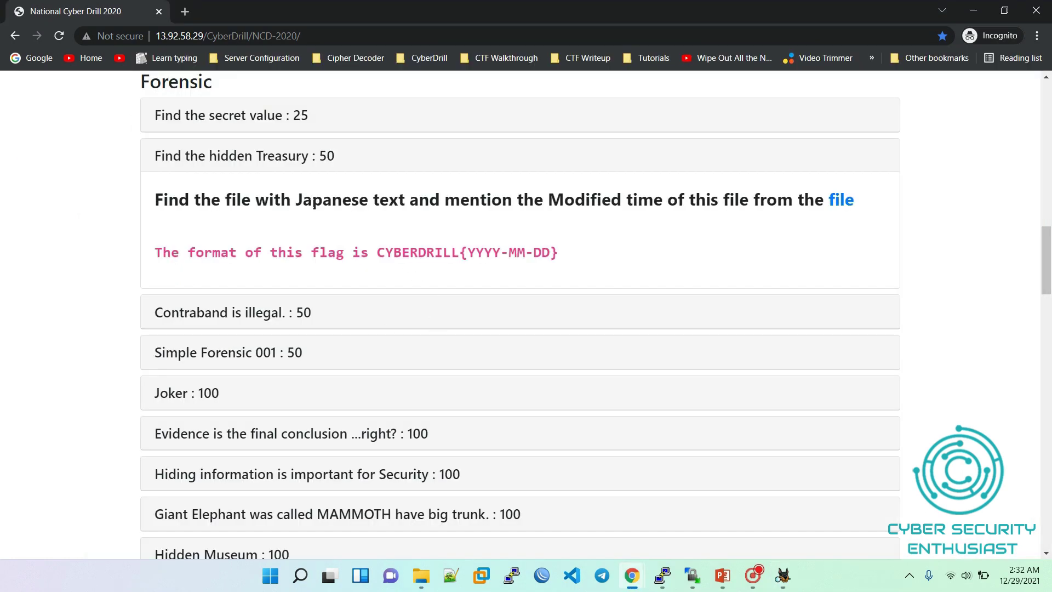
pyautogui.moveTo(295, 199); pyautogui.dragTo(412, 200)
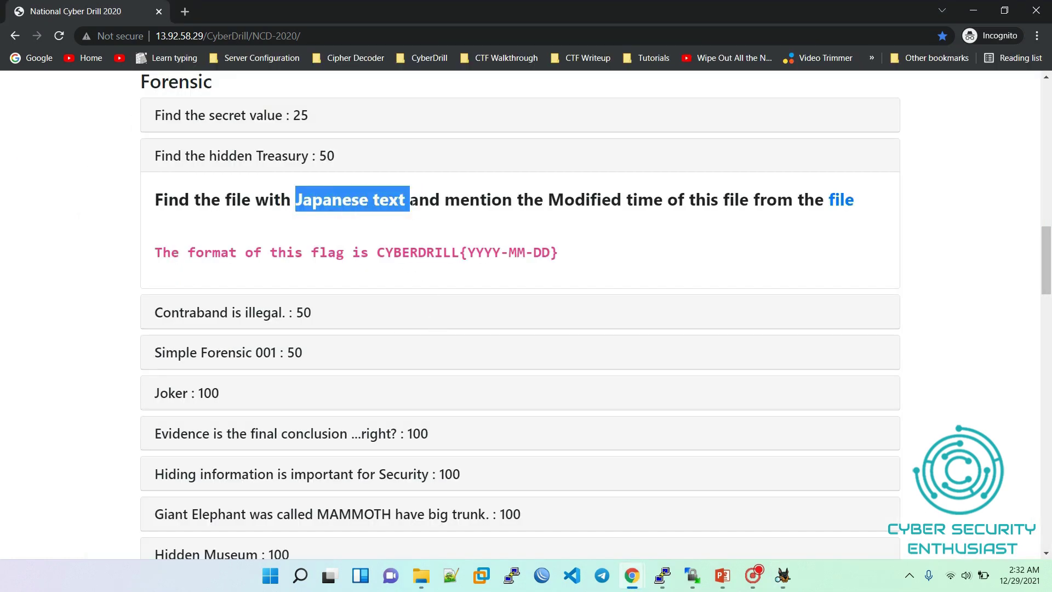
pyautogui.click(381, 217)
pyautogui.moveTo(296, 200); pyautogui.dragTo(367, 195)
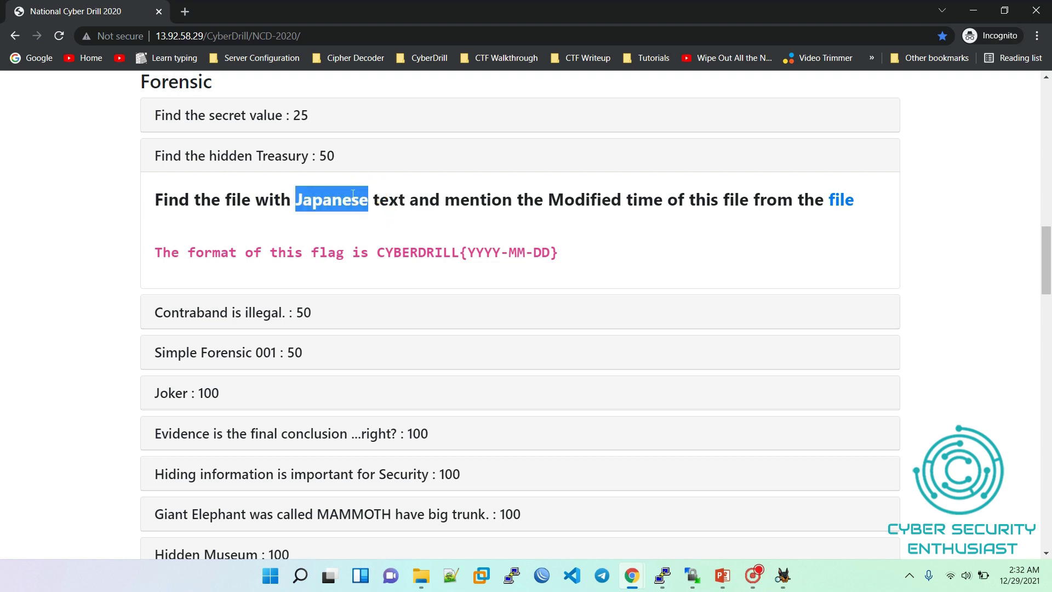
pyautogui.rightClick(308, 202)
pyautogui.click(329, 218)
# Step: Switch back to Autopsy and run an exact-match keyword search for "Japanese"
pyautogui.click(783, 575)
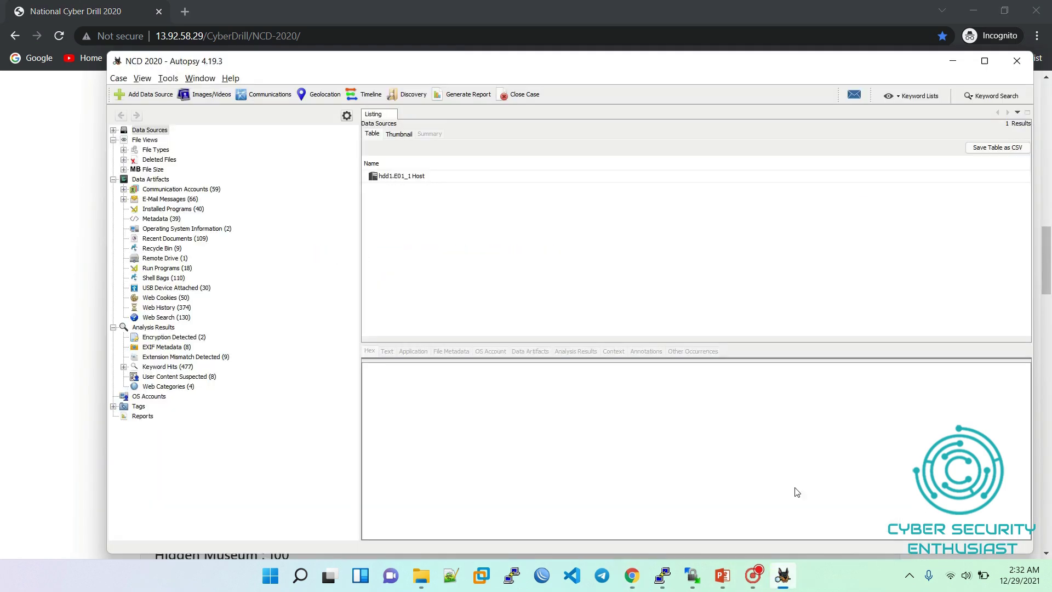
pyautogui.click(979, 99)
pyautogui.click(971, 117)
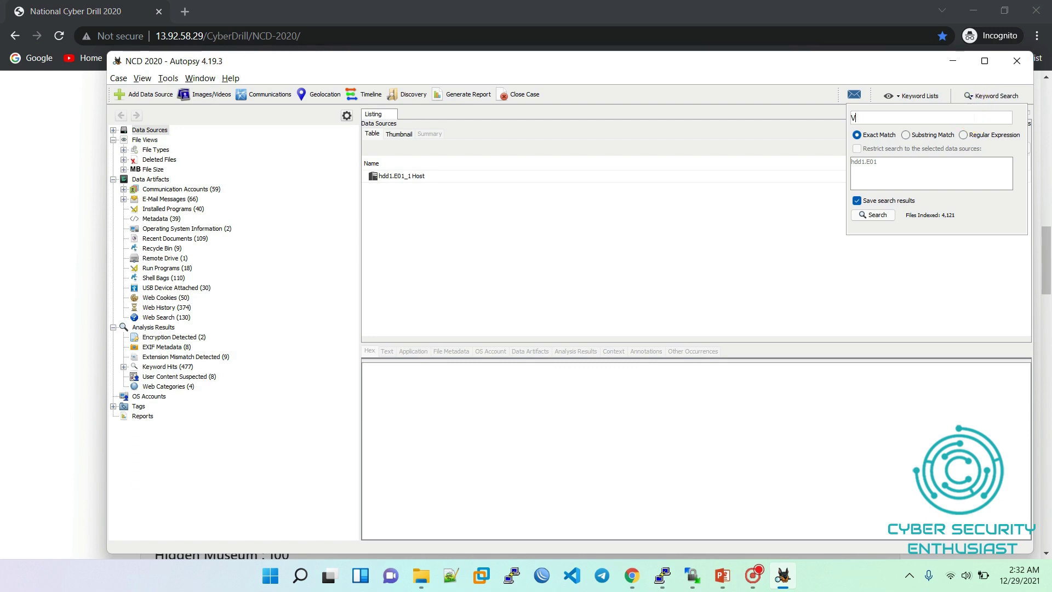
pyautogui.hotkey('ctrl', 'v')
pyautogui.click(867, 215)
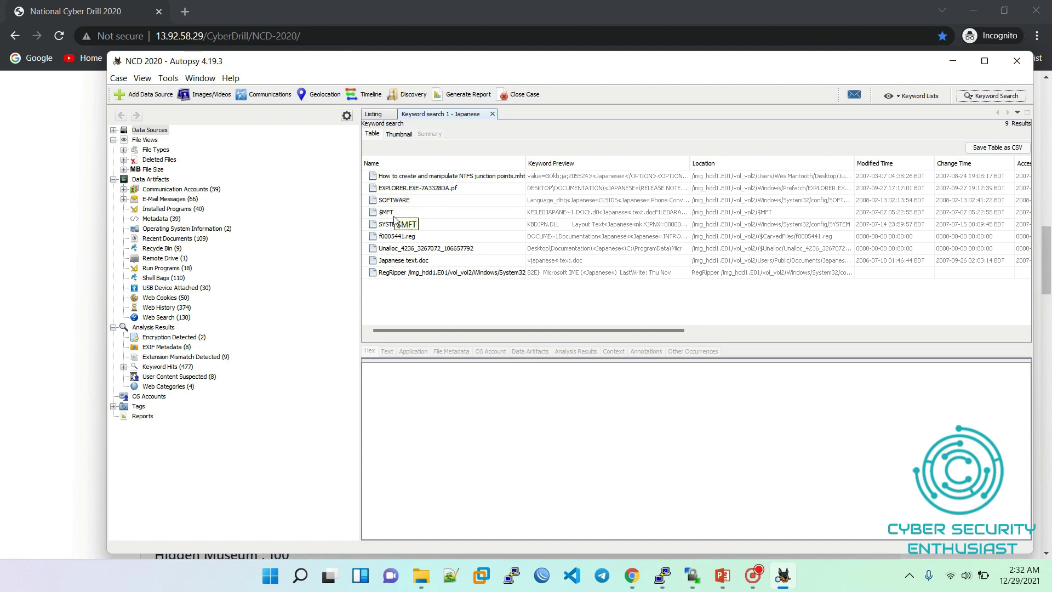
# Step: Open Japanese text.doc from the search results and examine the Last-Modified entry in its indexed text metadata
pyautogui.click(385, 263)
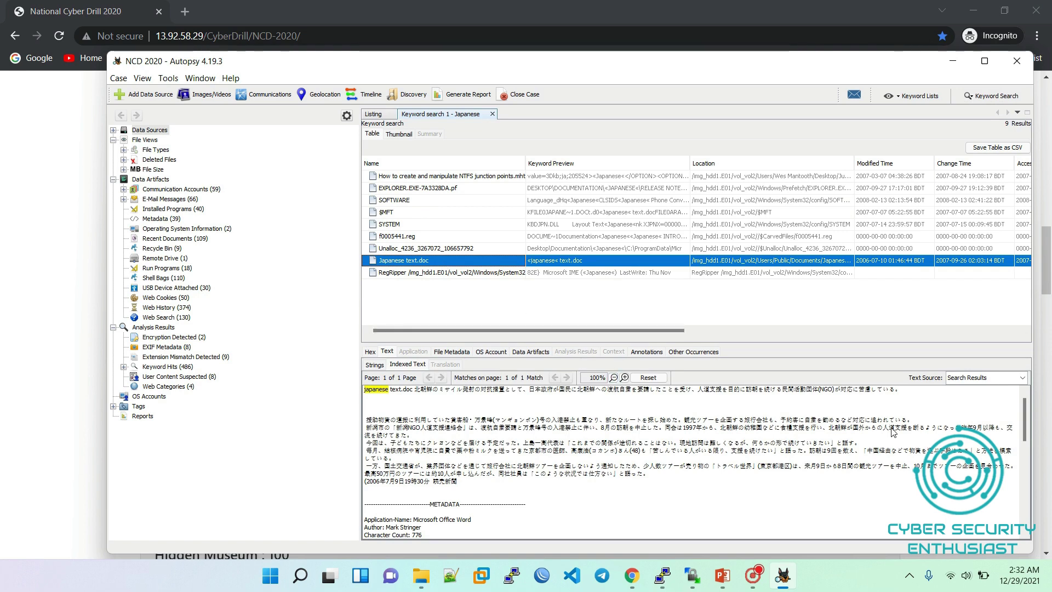
pyautogui.moveTo(1027, 415); pyautogui.dragTo(1030, 438)
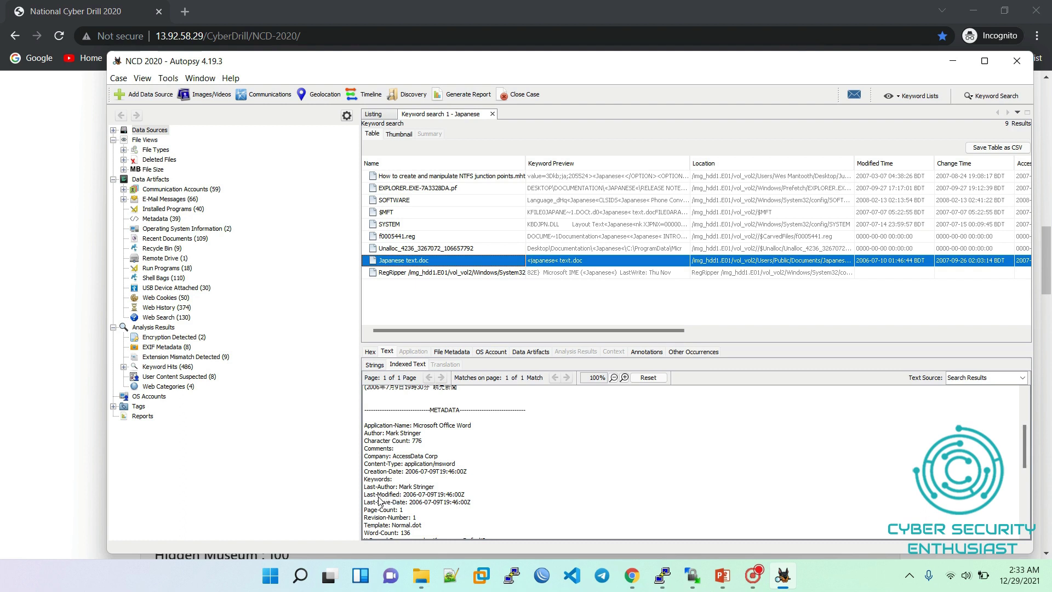
pyautogui.moveTo(367, 494); pyautogui.dragTo(476, 494)
pyautogui.click(431, 495)
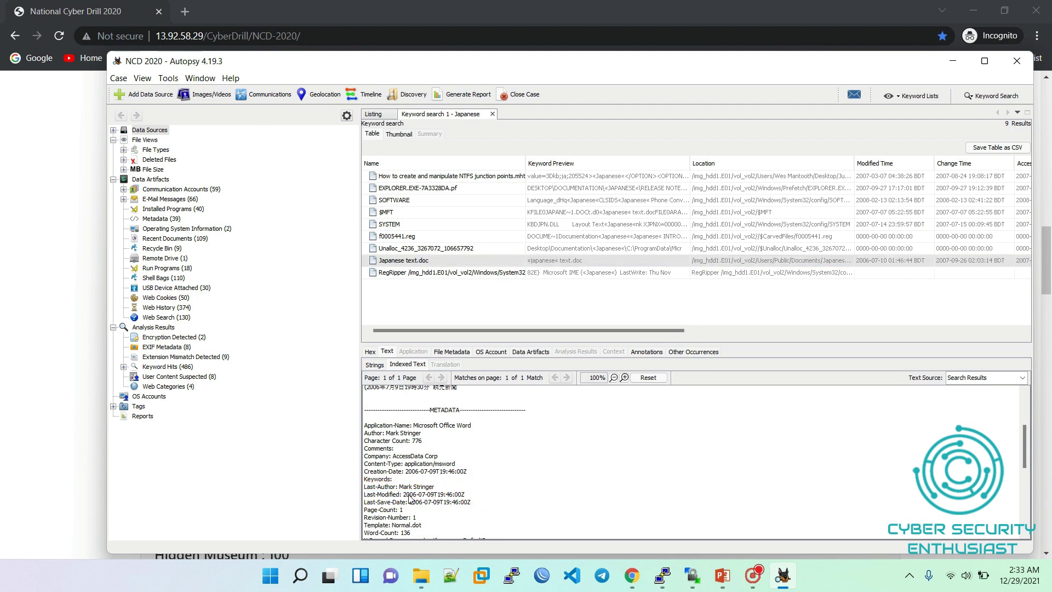
pyautogui.moveTo(406, 495); pyautogui.dragTo(474, 494)
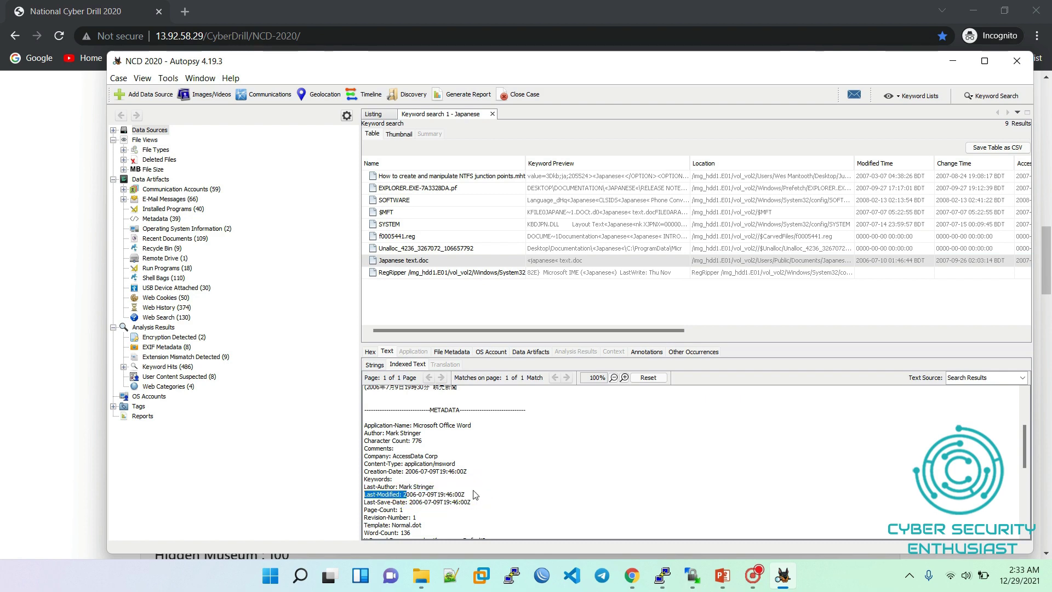
# Step: Return to the challenge page in Chrome and check the date part of the required flag format
pyautogui.click(10, 282)
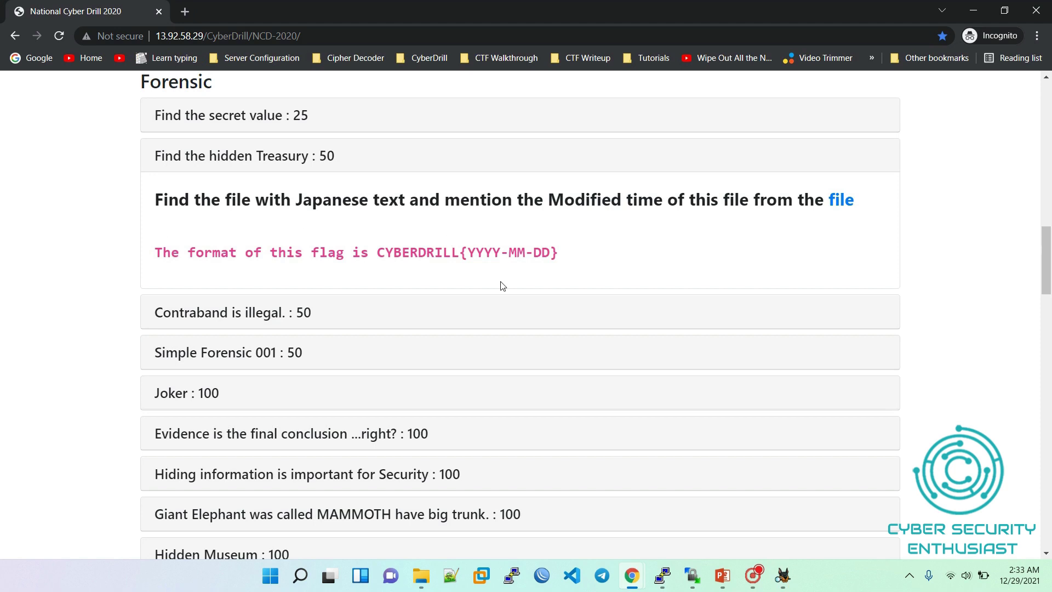
pyautogui.moveTo(467, 253); pyautogui.dragTo(549, 265)
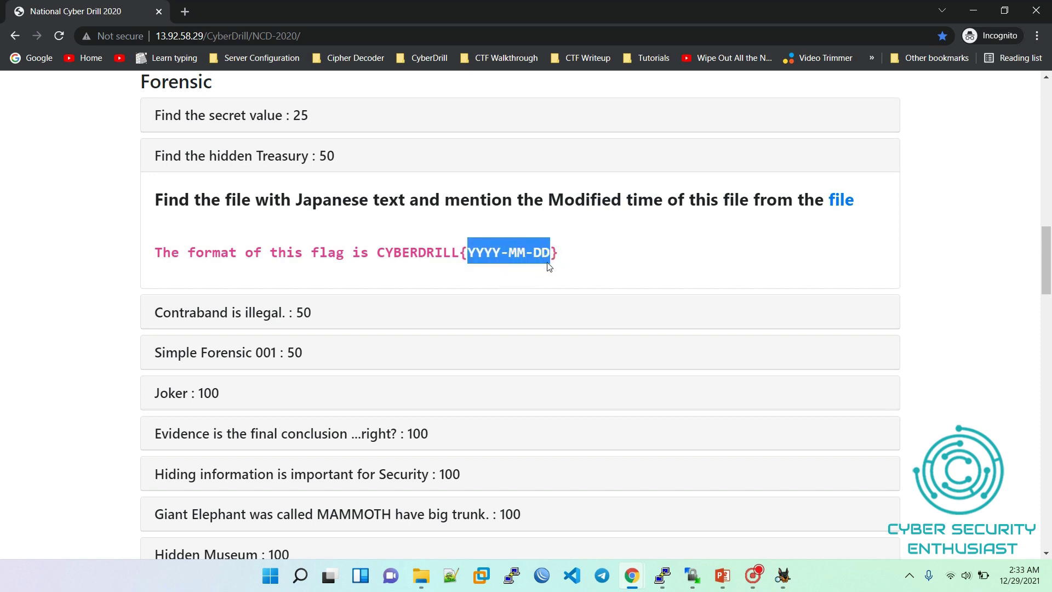
# Step: Switch to Autopsy and highlight the date part of the Last-Modified entry in the metadata of Japanese text.doc
pyautogui.click(787, 582)
pyautogui.click(439, 463)
pyautogui.moveTo(403, 494); pyautogui.dragTo(435, 496)
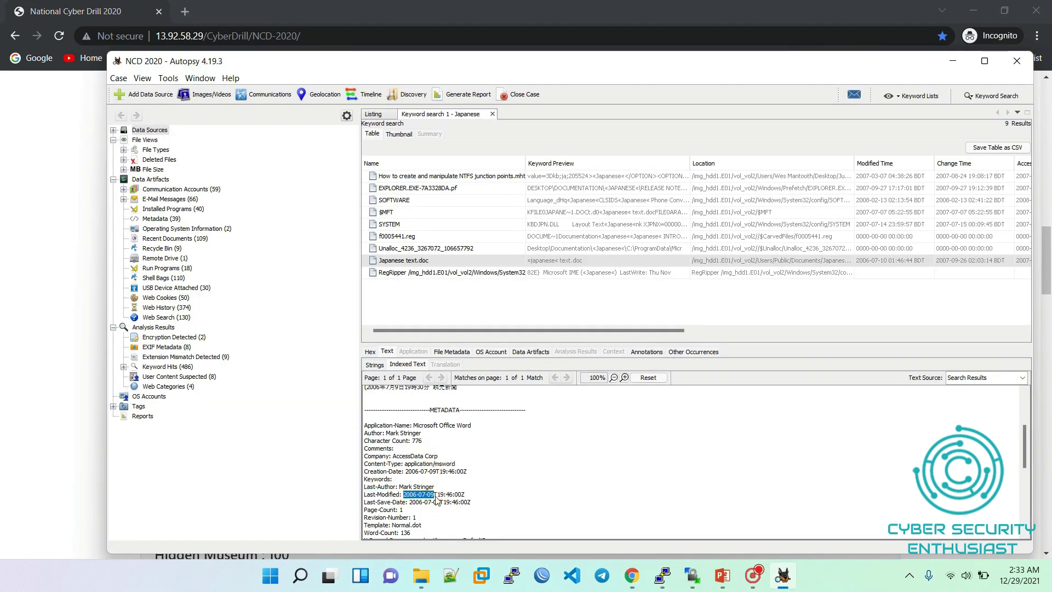
# Step: Return to the challenge page in Chrome, collapse "Find the hidden Treasury" and expand "Contraband is illegal." to read its question
pyautogui.click(3, 355)
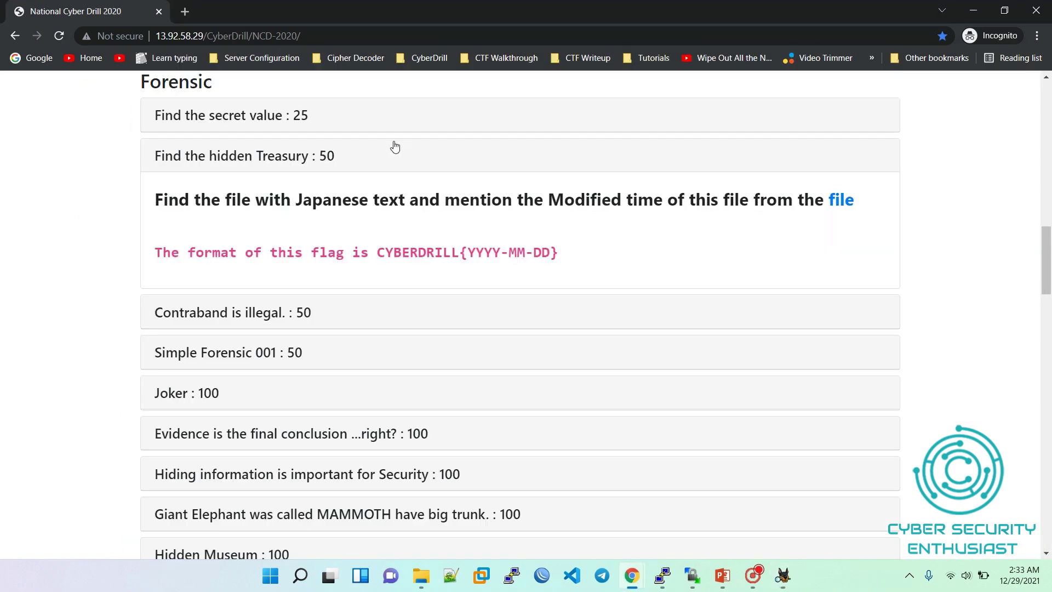
pyautogui.click(369, 159)
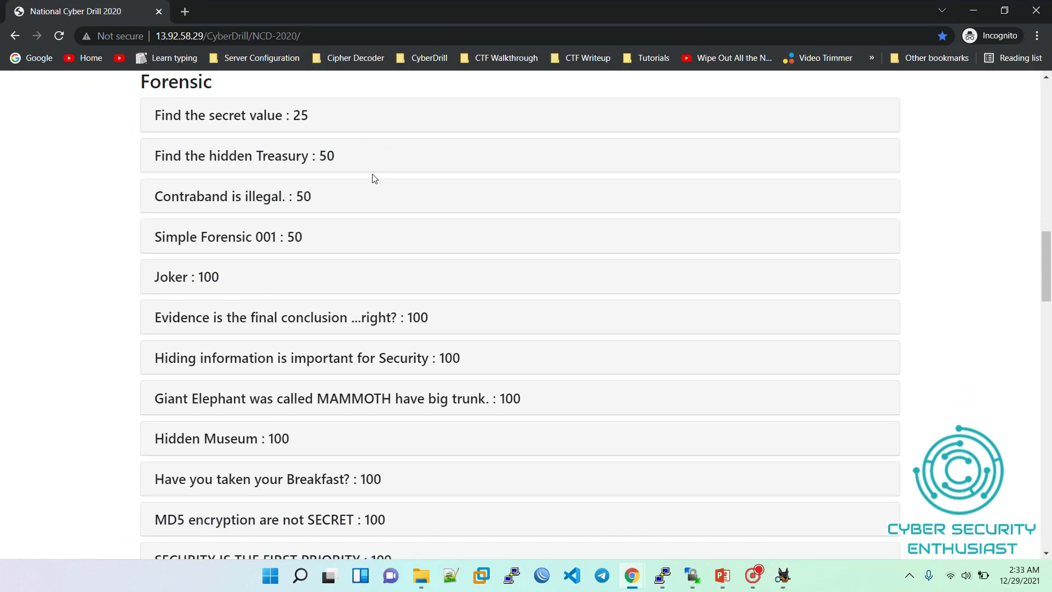
pyautogui.click(337, 200)
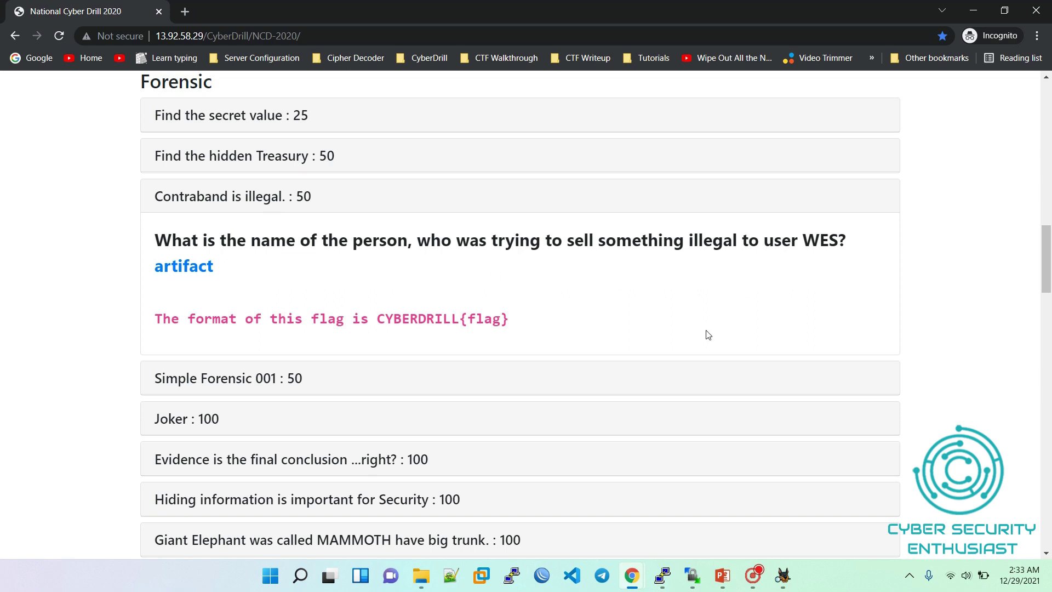
# Step: Switch to Autopsy and list the messages in the Default folder under the E-Mail Messages data artifacts
pyautogui.moveTo(780, 580)
pyautogui.click(782, 573)
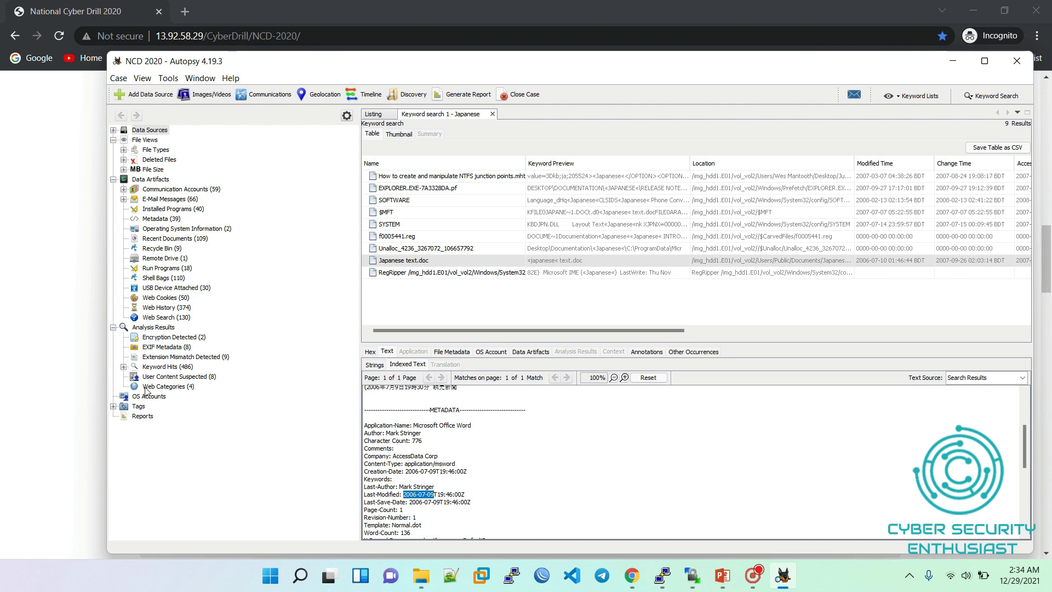
pyautogui.click(123, 199)
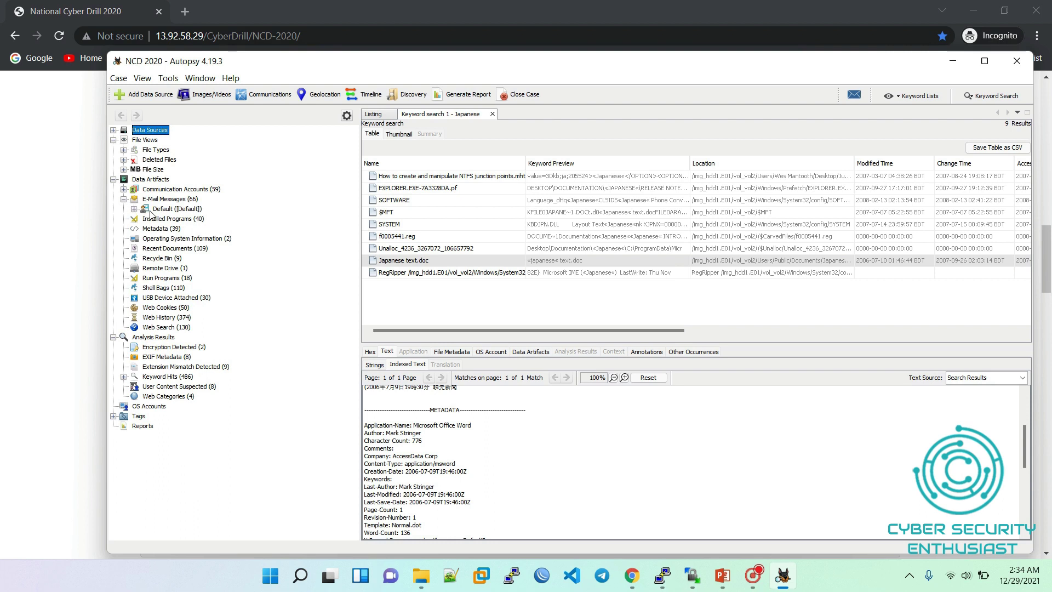
pyautogui.click(164, 209)
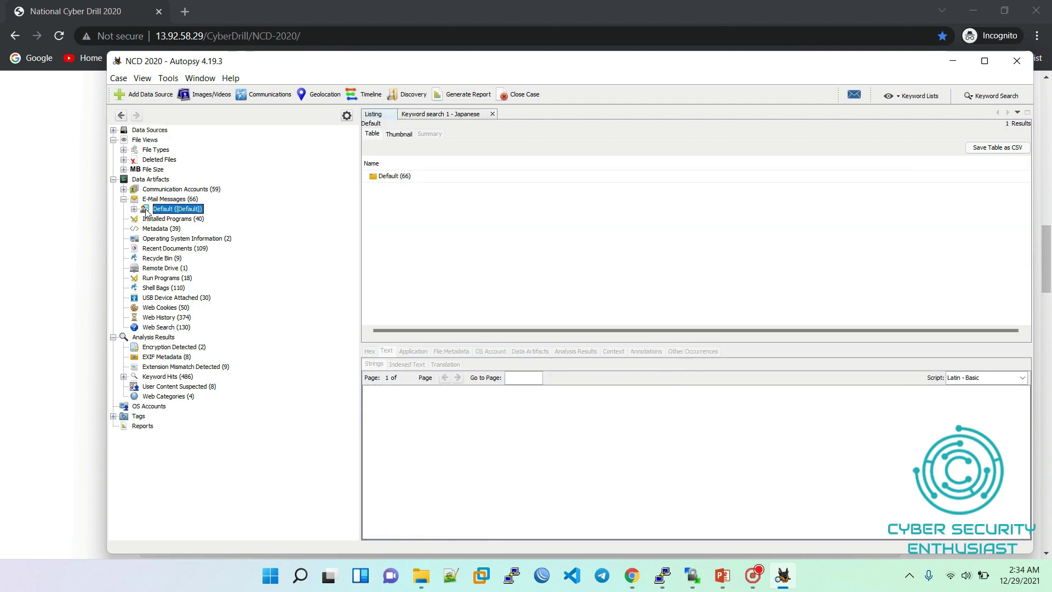
pyautogui.click(134, 209)
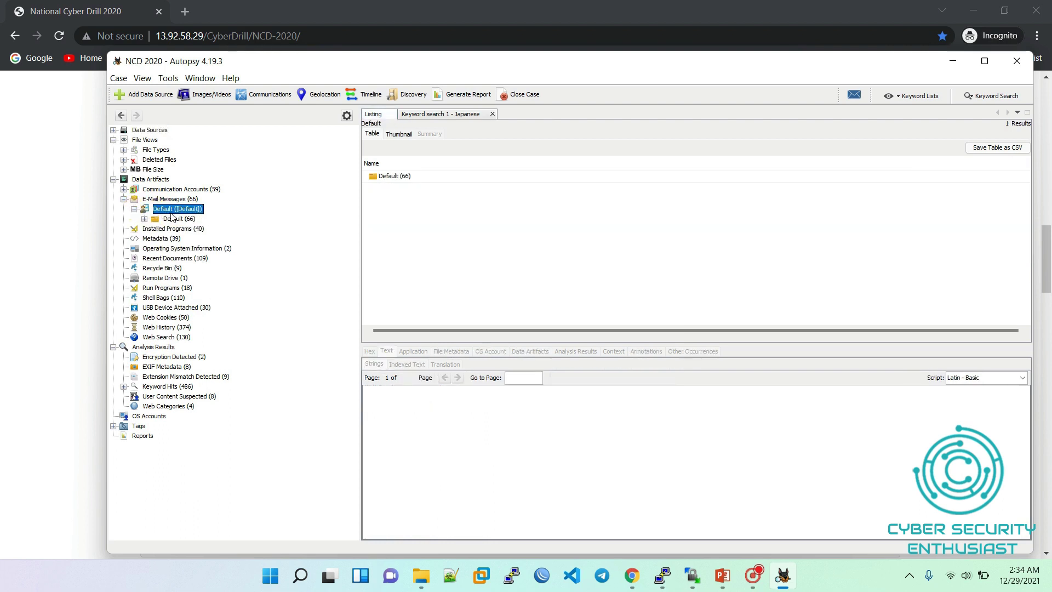
pyautogui.click(173, 219)
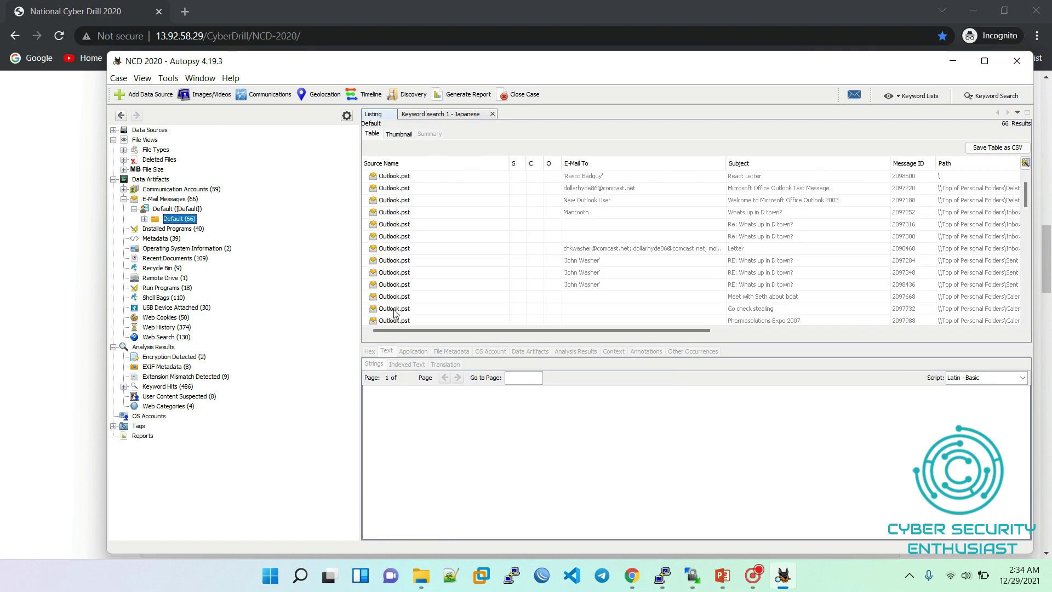
# Step: Open the original "Whats up in D town?" email, read its whole body including the "Special K" offer, and identify the sender
pyautogui.click(386, 177)
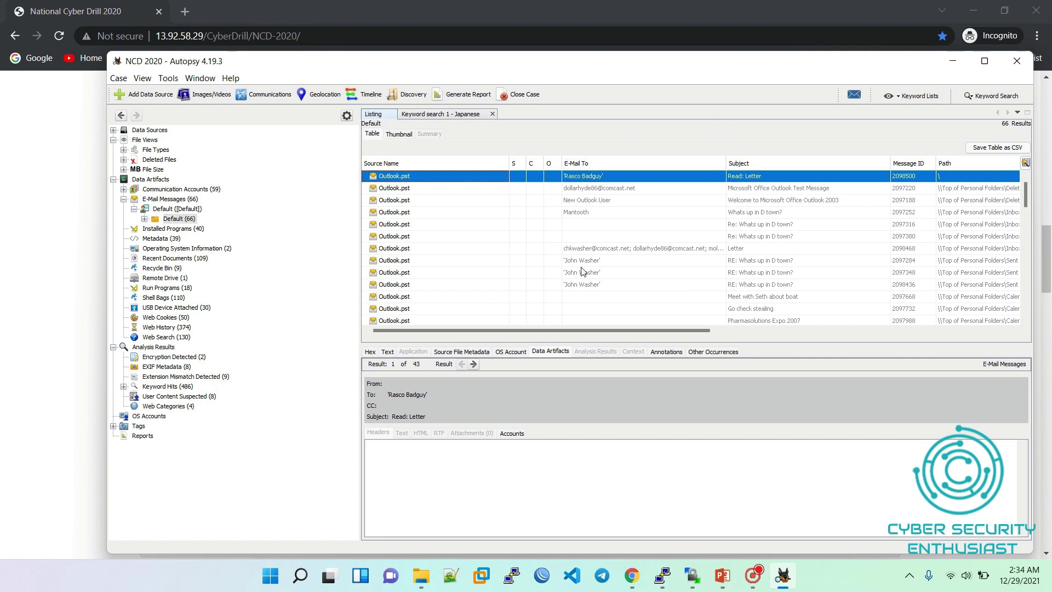
pyautogui.click(576, 214)
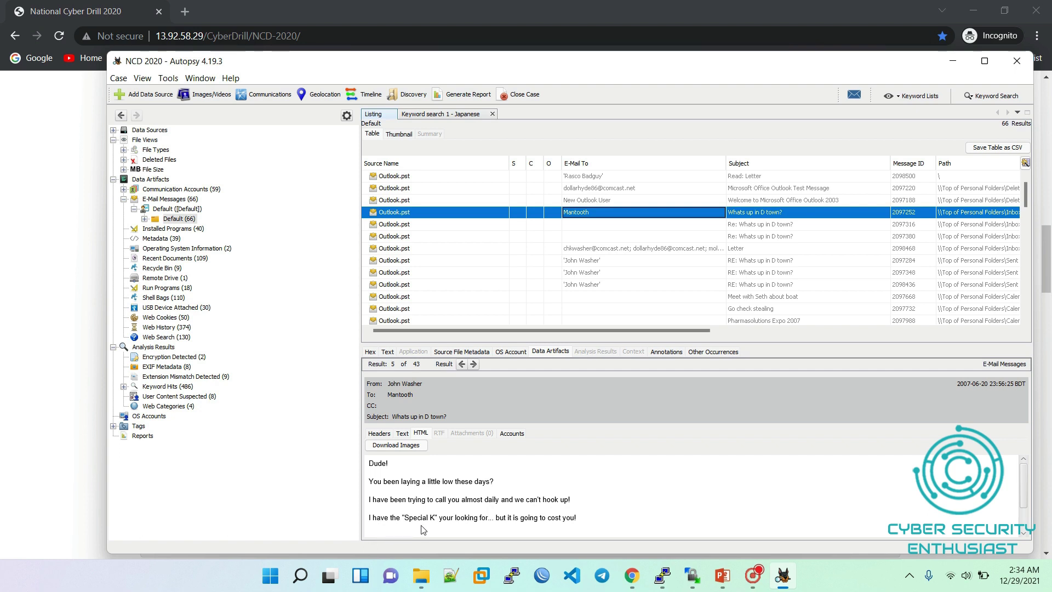
pyautogui.moveTo(402, 517); pyautogui.dragTo(437, 519)
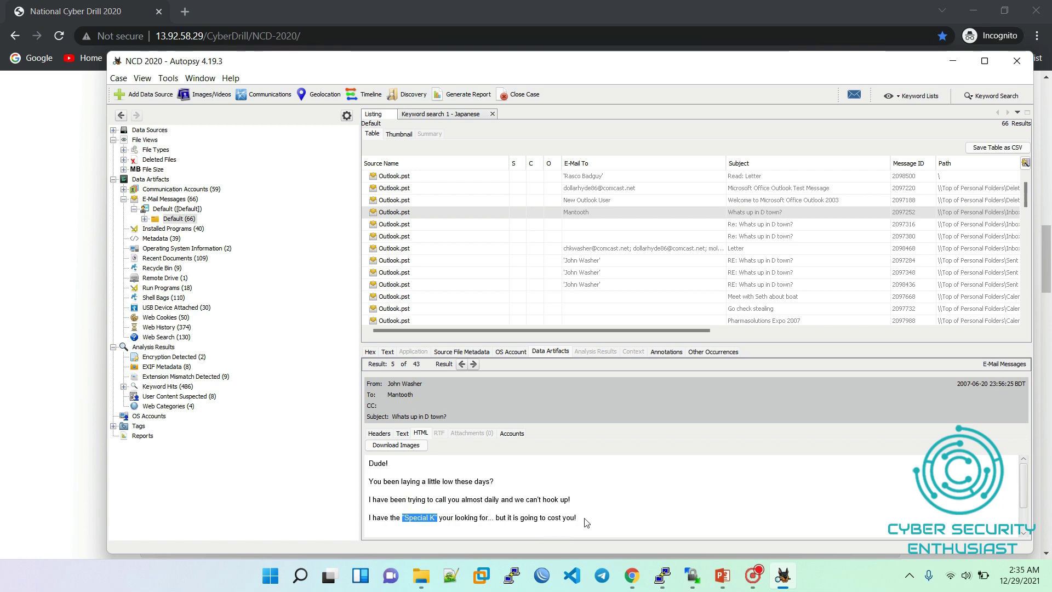
pyautogui.click(1025, 470)
pyautogui.moveTo(1025, 470)
pyautogui.mouseDown()
pyautogui.moveTo(1020, 494)
pyautogui.moveTo(1025, 487)
pyautogui.mouseUp()
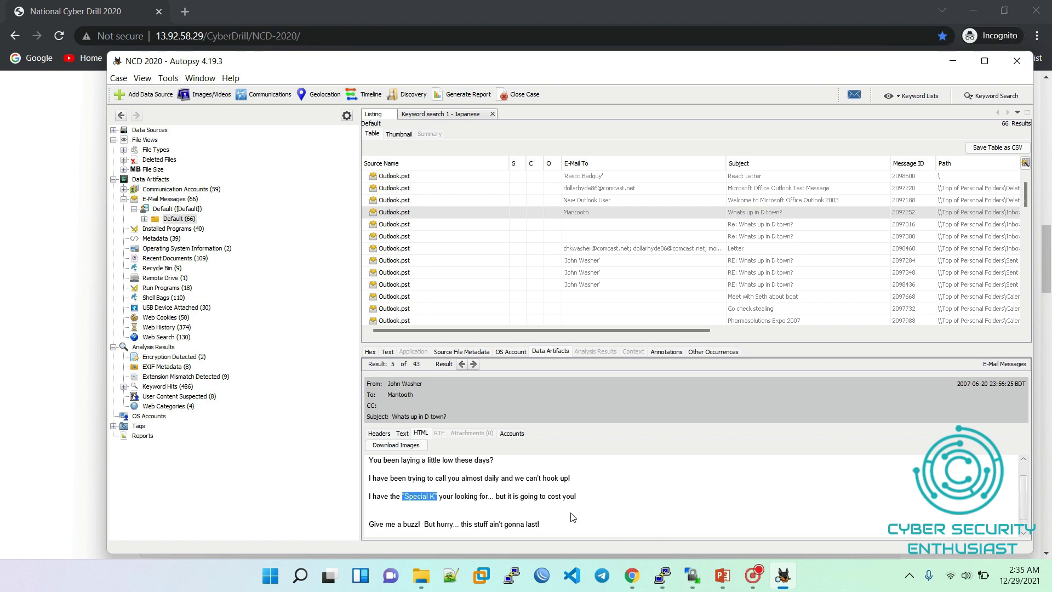
pyautogui.click(1023, 505)
pyautogui.moveTo(1023, 505); pyautogui.dragTo(1024, 490)
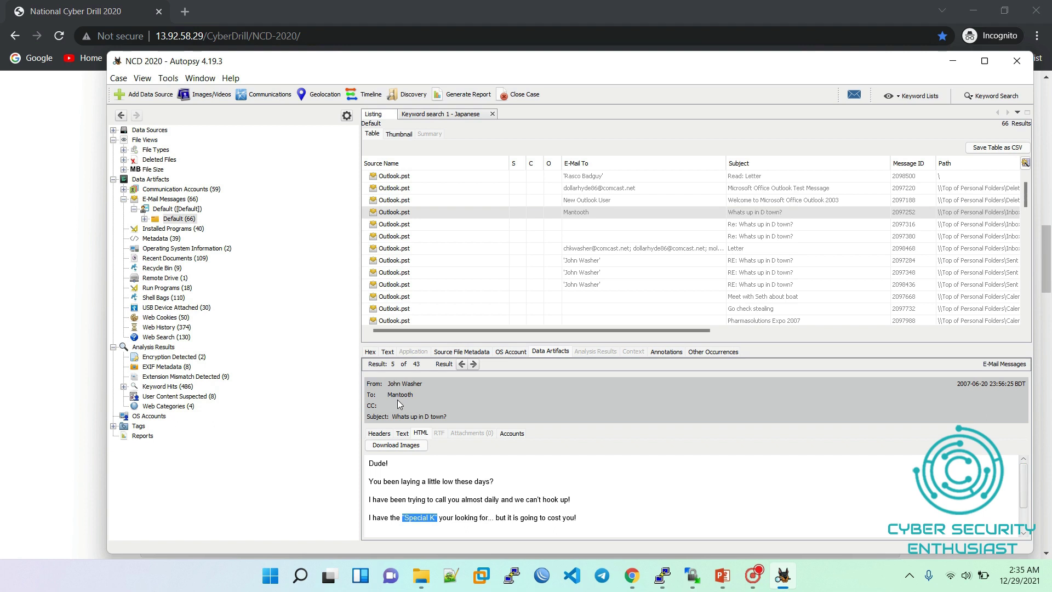
pyautogui.moveTo(389, 387); pyautogui.dragTo(430, 384)
# Step: Return to the challenge page in Chrome, collapse "Contraband is illegal." and expand "Simple Forensic 001" to read its task
pyautogui.click(1, 187)
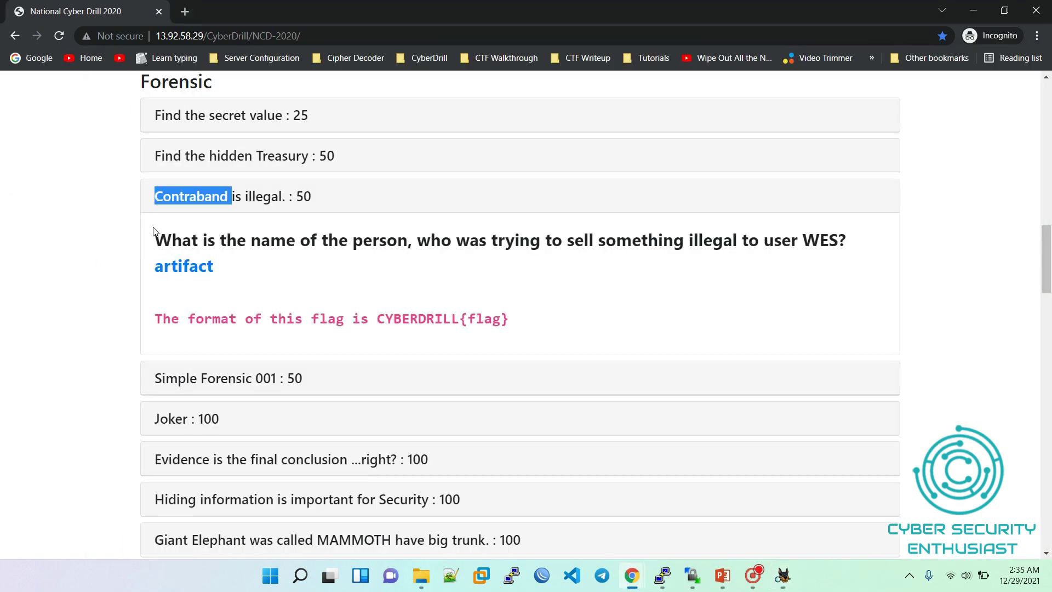
pyautogui.click(474, 314)
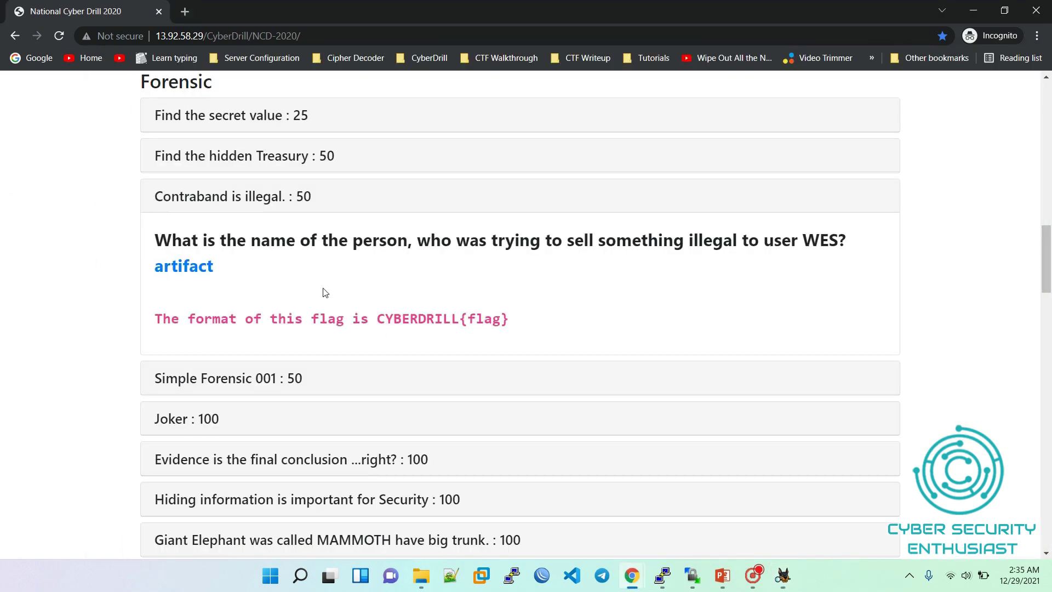
pyautogui.click(341, 192)
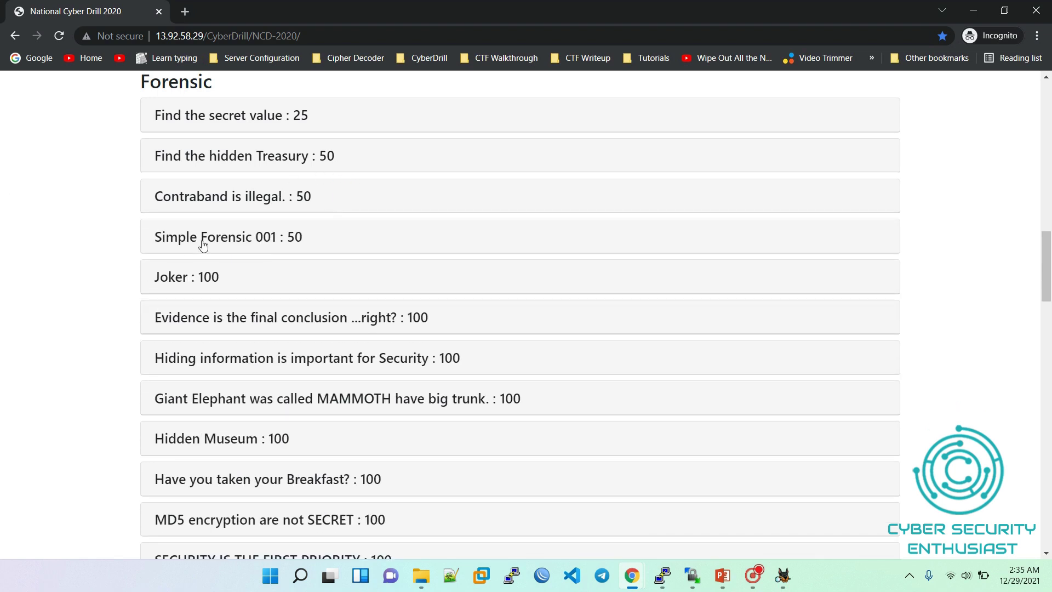
pyautogui.click(328, 239)
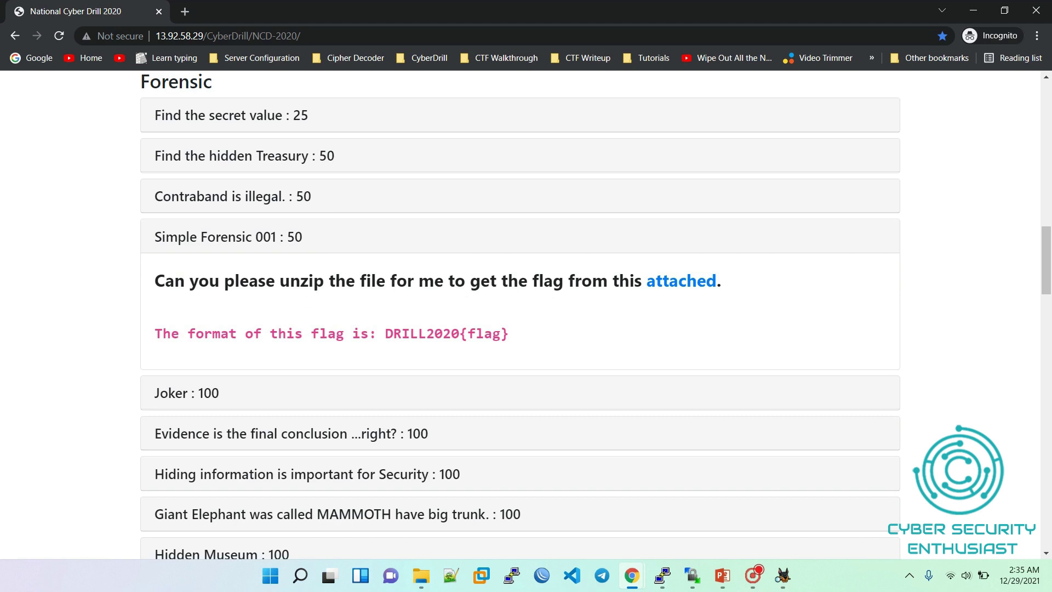
# Step: Download the attached forensic-01.zip into the Forensic folder and open it in WinRAR, dismissing the trial notice
pyautogui.click(669, 285)
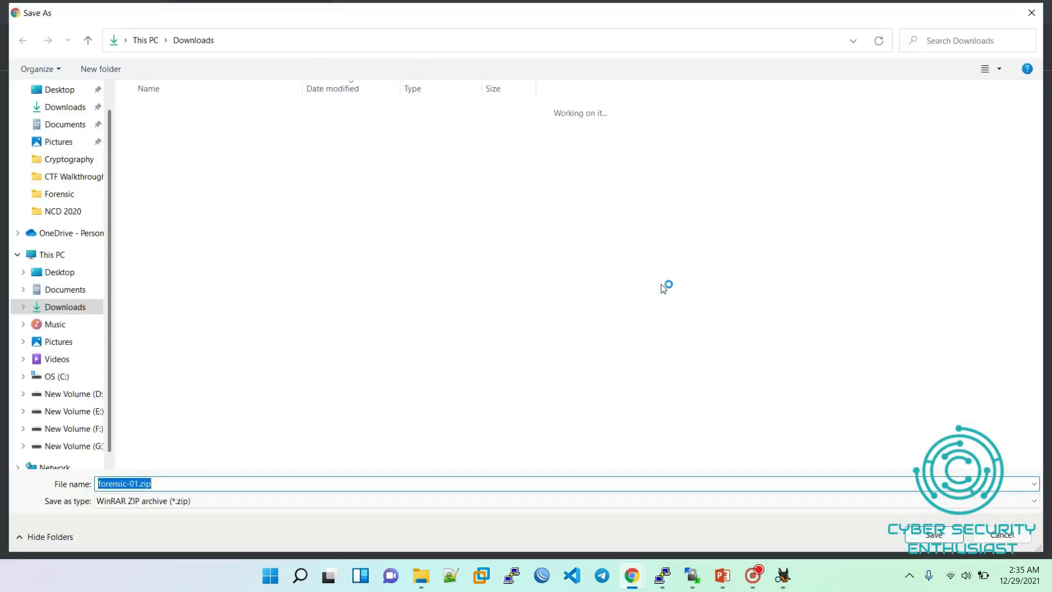
pyautogui.click(46, 196)
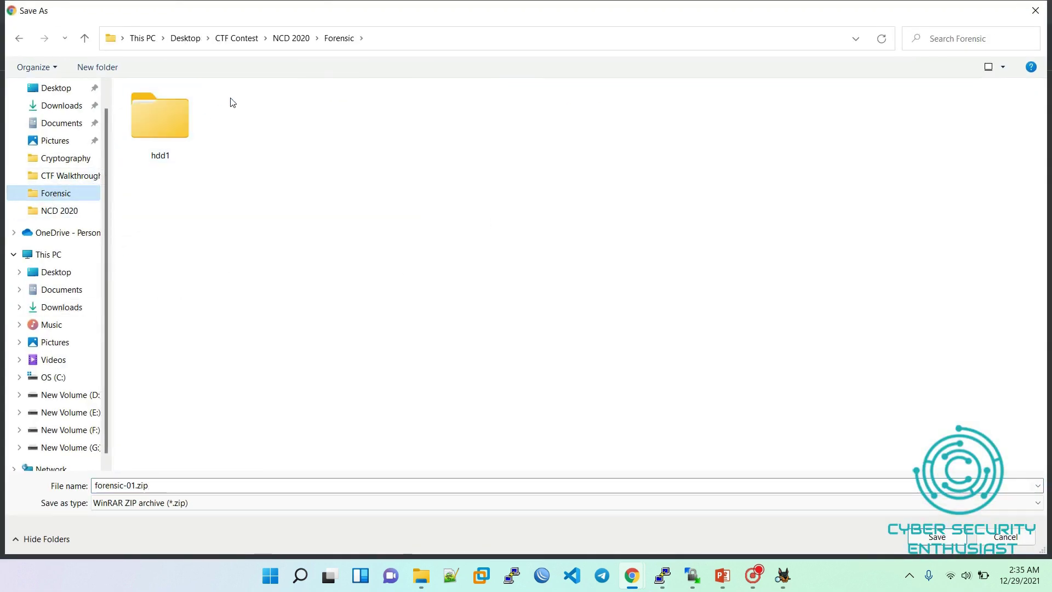
pyautogui.click(929, 535)
pyautogui.click(33, 539)
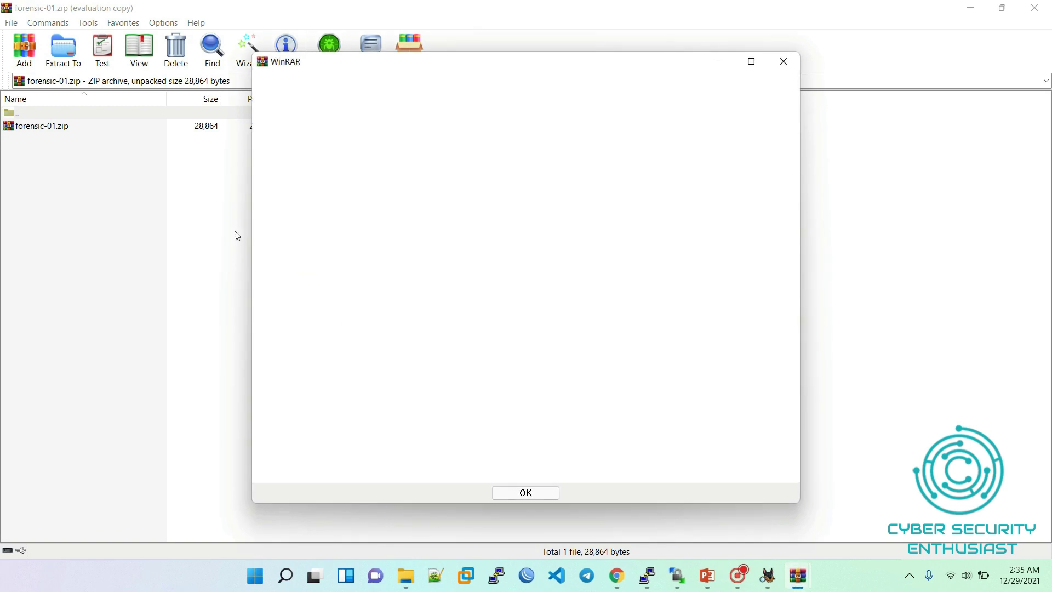
pyautogui.click(517, 491)
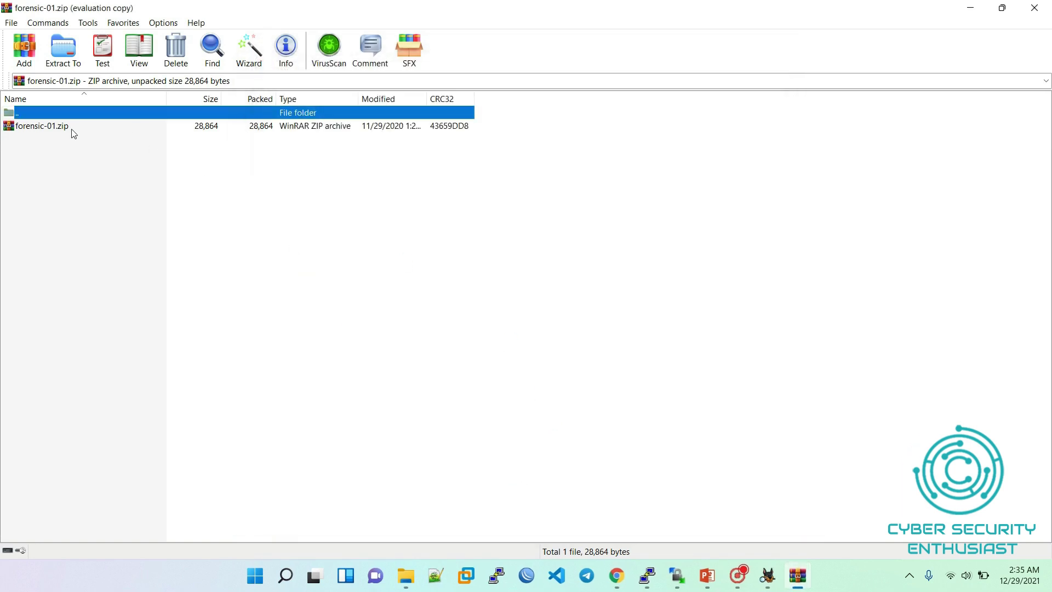
# Step: Open the two nested forensic-01.zip archives and the forensic-01 (3).zip inside them, dismissing the licence notices
pyautogui.doubleClick(29, 128)
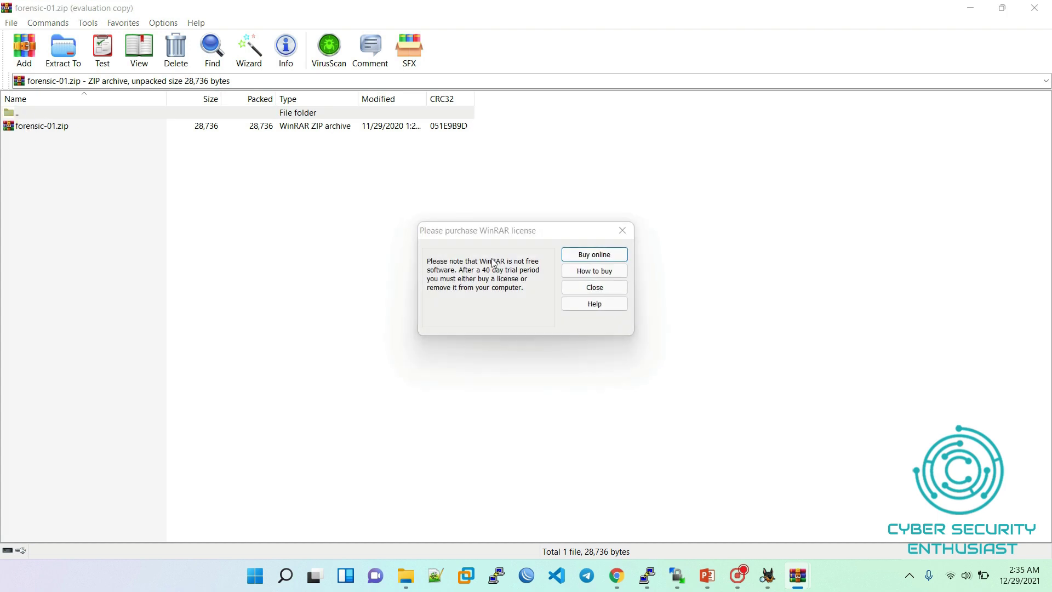
pyautogui.click(595, 288)
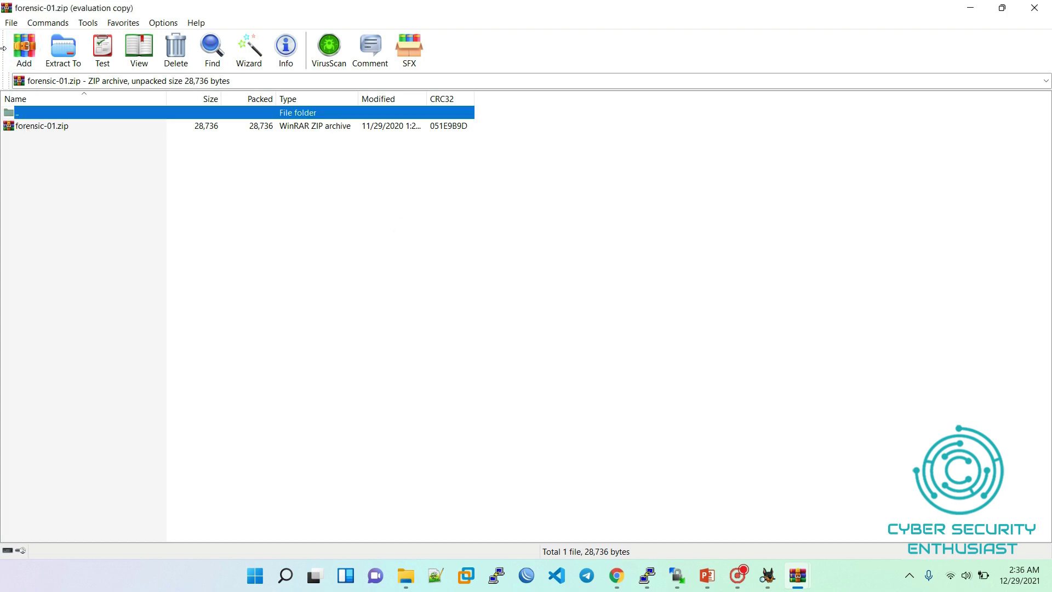
pyautogui.doubleClick(32, 128)
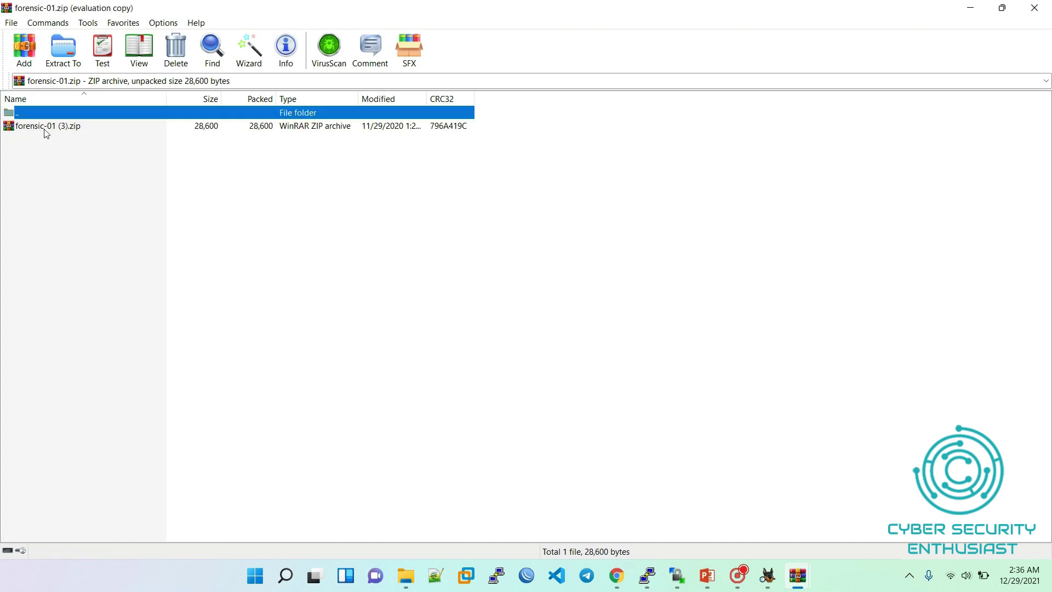
pyautogui.doubleClick(44, 129)
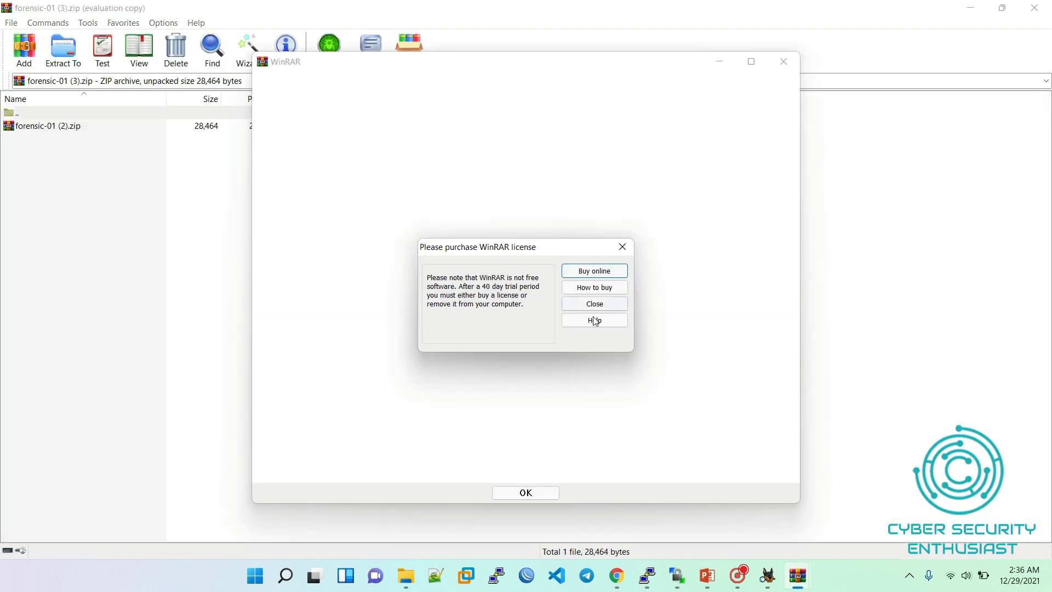
pyautogui.click(594, 304)
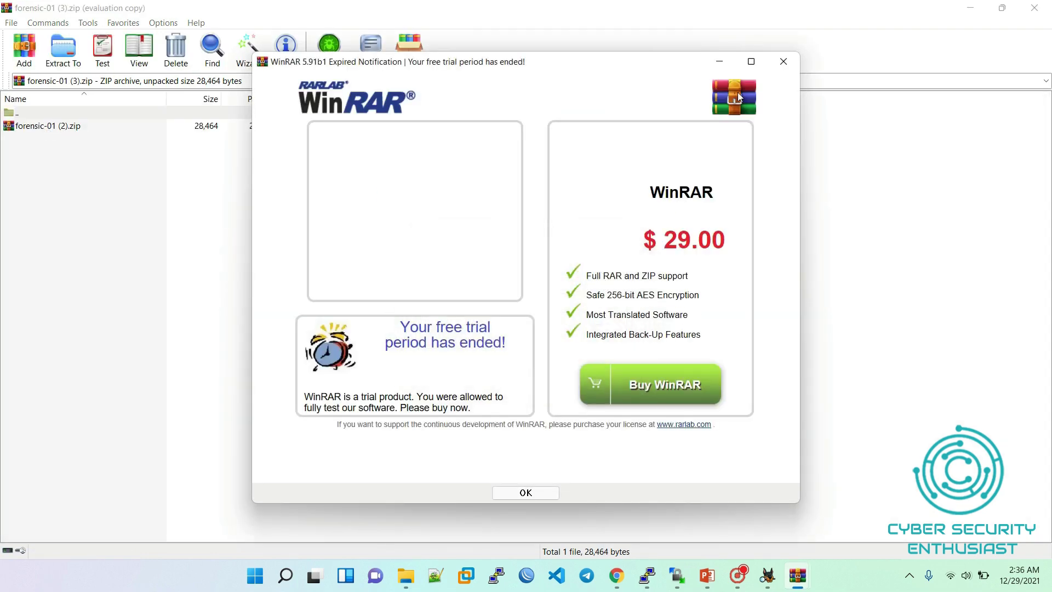
pyautogui.click(783, 62)
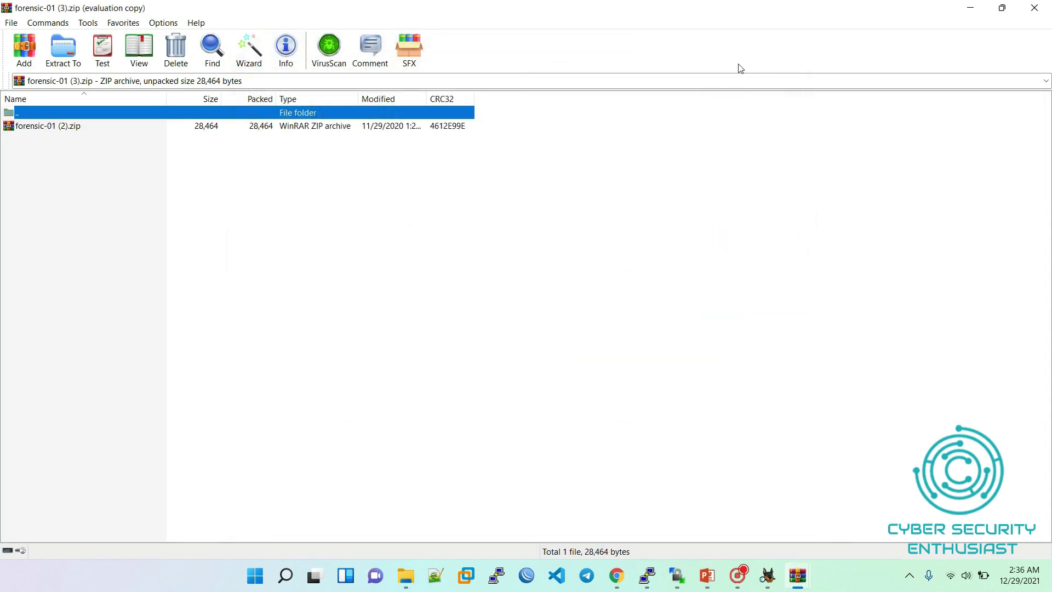
# Step: Open the nested forensic-01 (2).zip and the forensic-01.zip inside it, then view forensic-01.jpg to read the flag
pyautogui.doubleClick(28, 130)
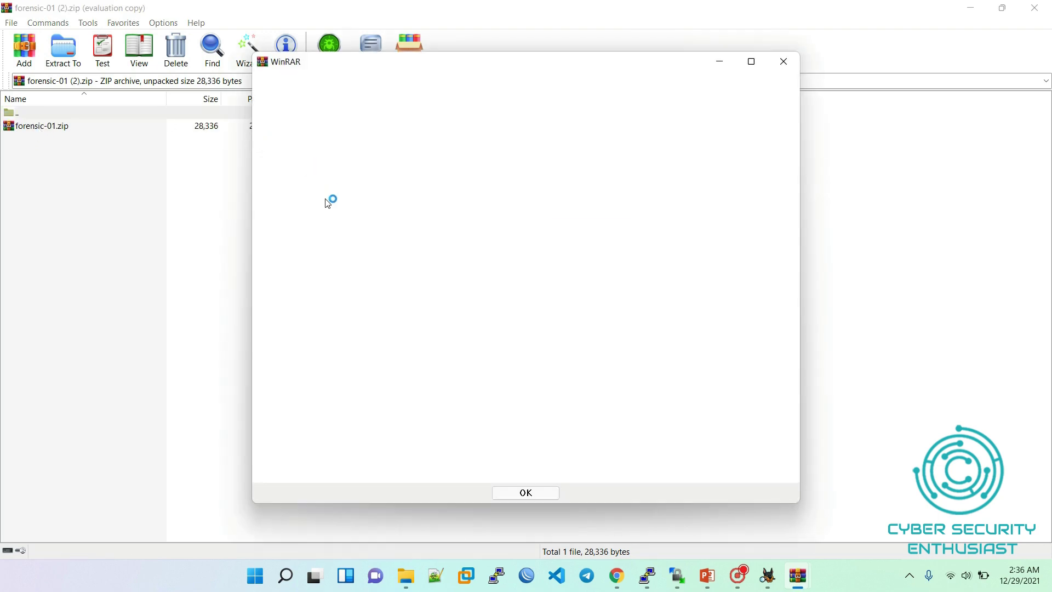
pyautogui.click(544, 493)
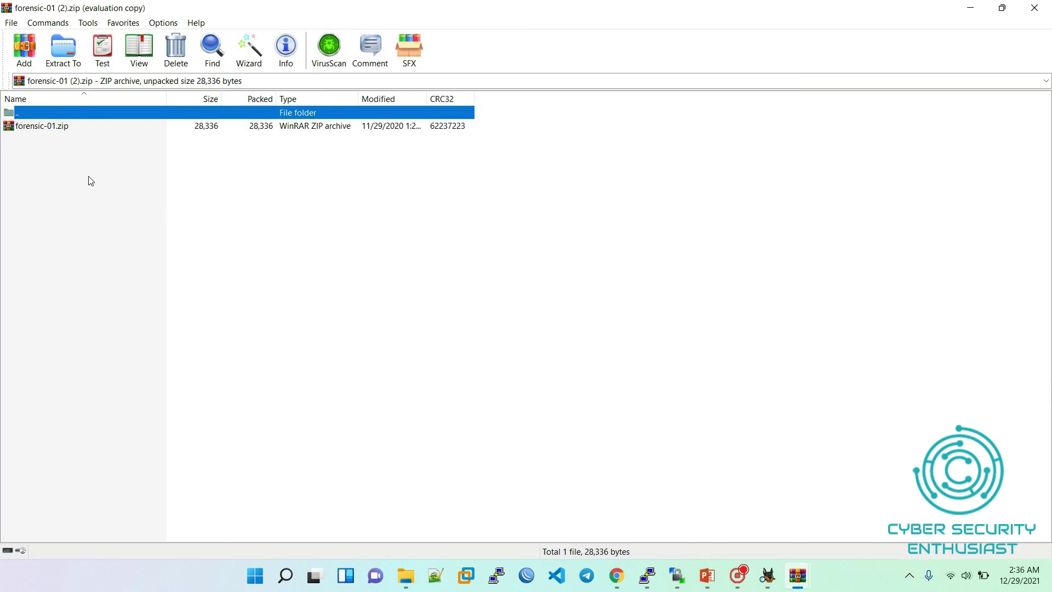
pyautogui.doubleClick(22, 127)
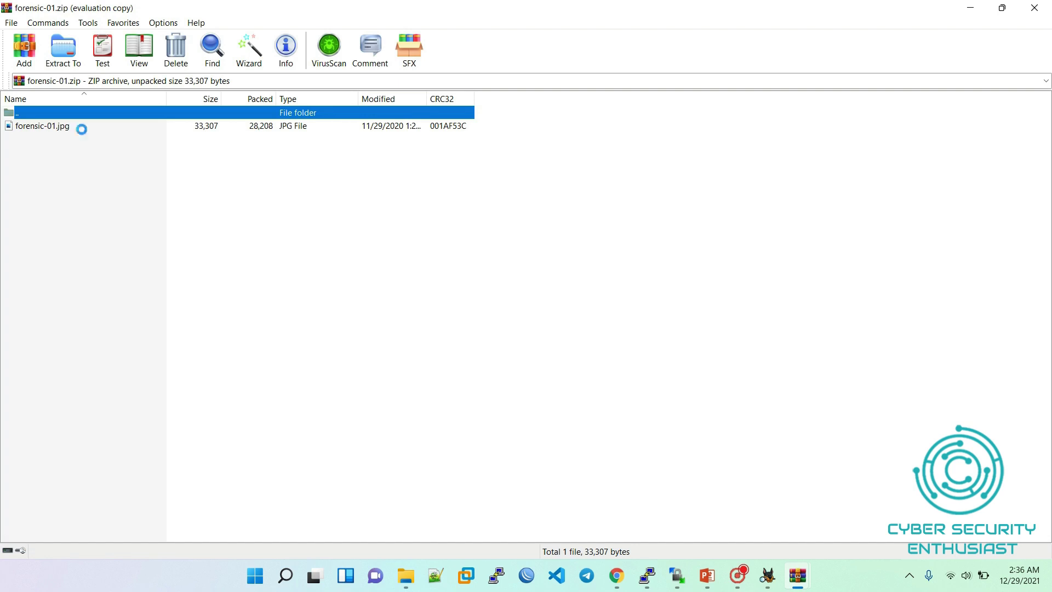
pyautogui.click(585, 289)
pyautogui.doubleClick(30, 127)
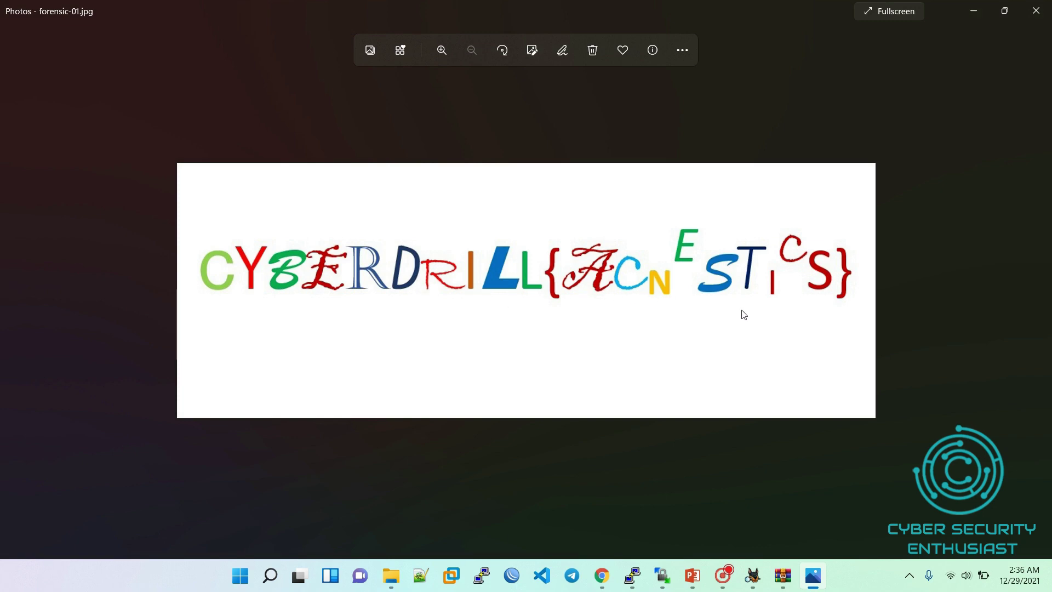
# Step: Minimize the flag image, close the WinRAR windows and collapse "Simple Forensic 001" on the challenge page in Chrome
pyautogui.click(973, 13)
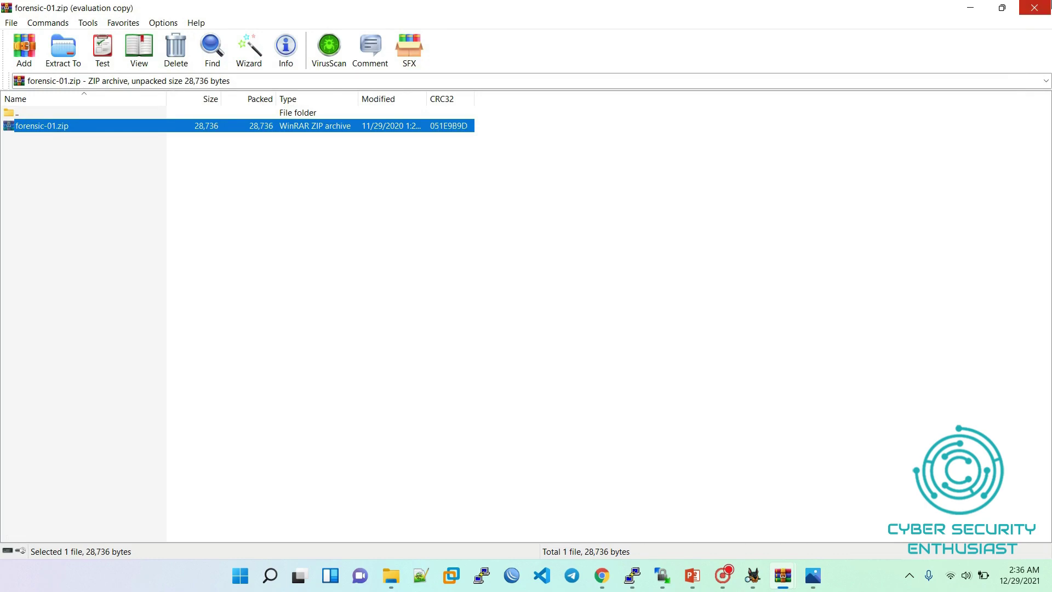
pyautogui.click(1034, 8)
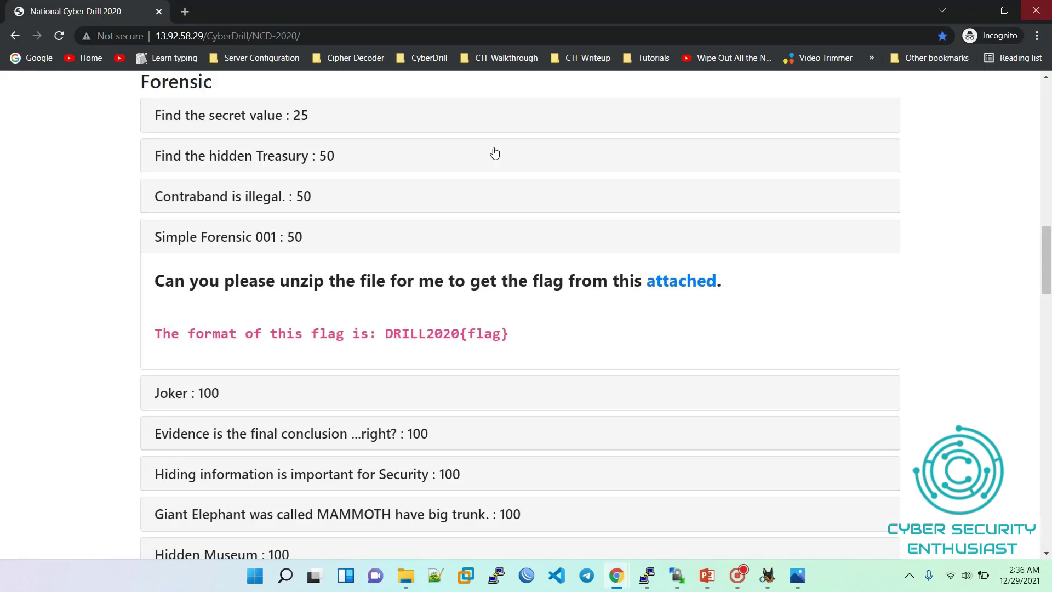
pyautogui.click(349, 236)
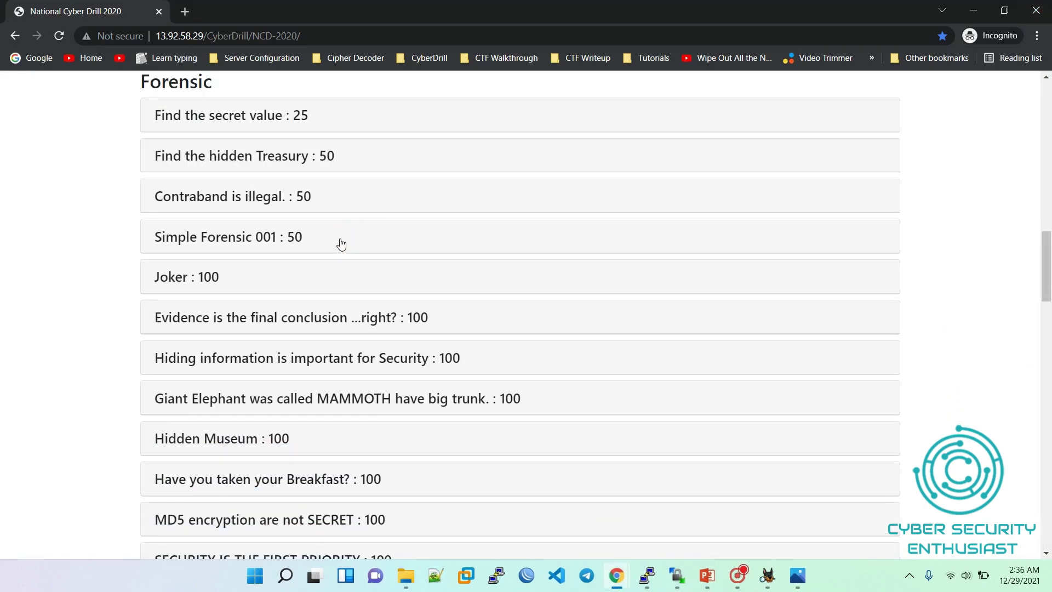
# Step: Expand the Joker challenge on the page, switch to Autopsy and list the User Content Suspected results
pyautogui.click(236, 277)
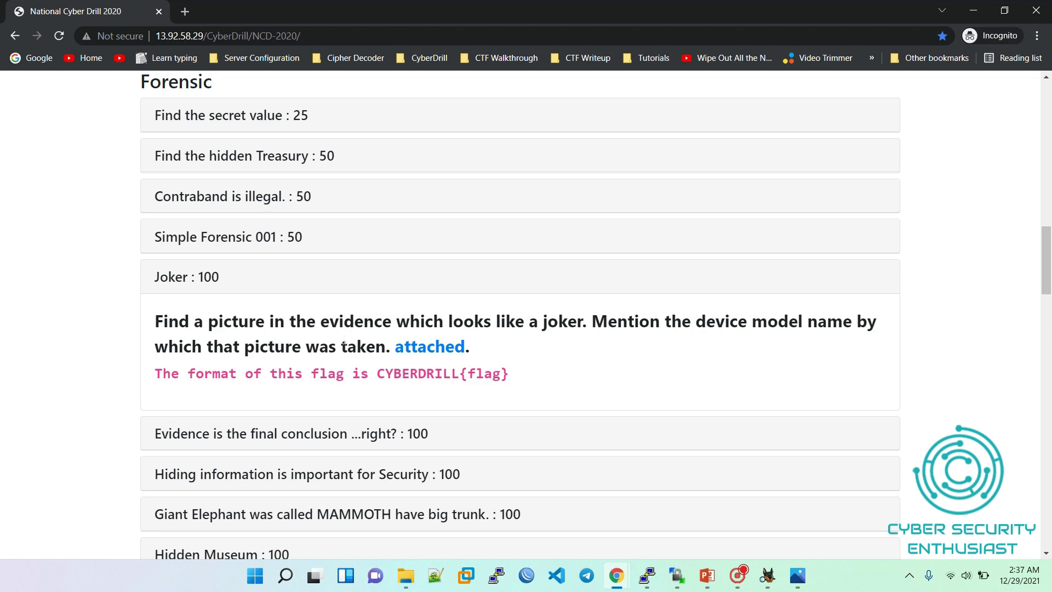
pyautogui.click(773, 573)
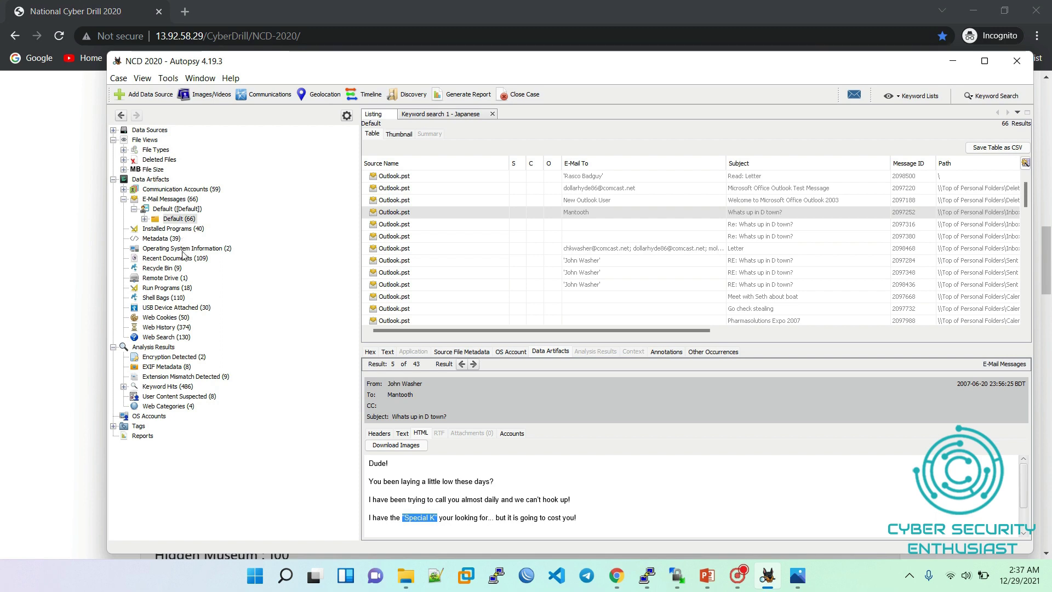
pyautogui.click(158, 400)
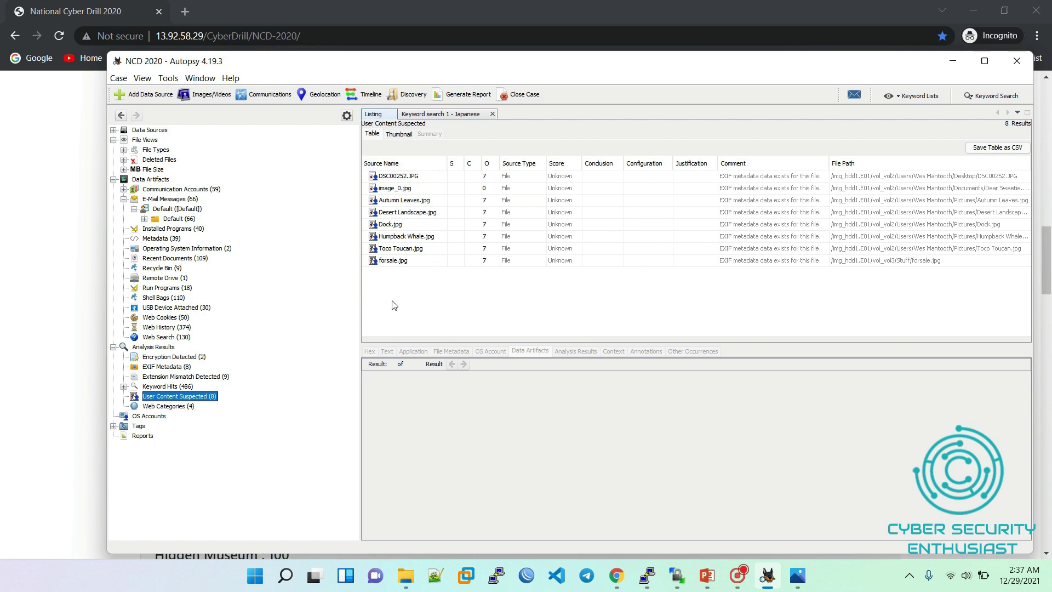
# Step: Preview DSC00252.JPG from the suspected user content and zoom out on the picture
pyautogui.click(398, 176)
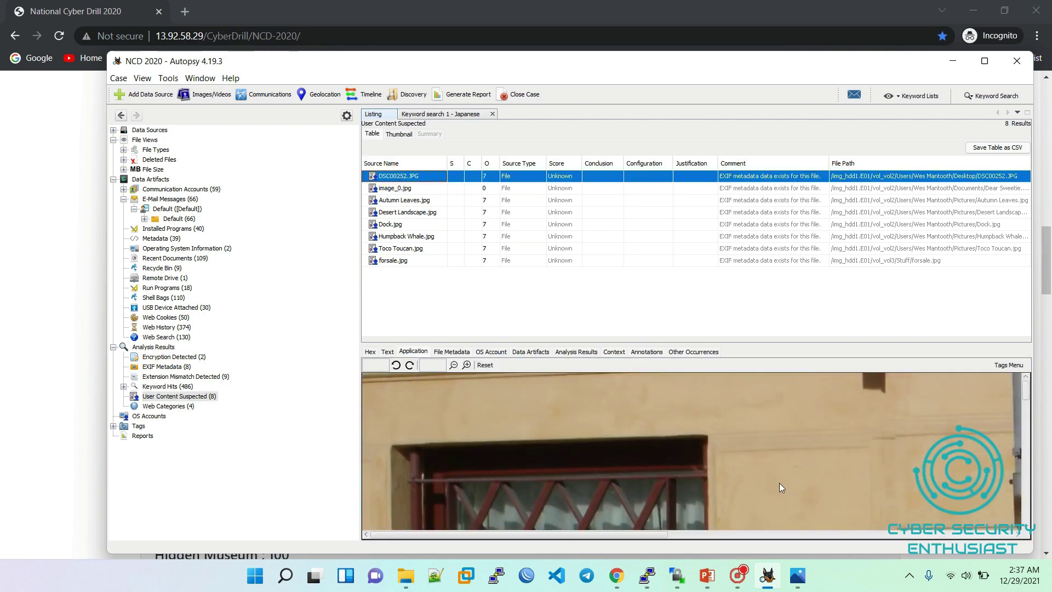
pyautogui.moveTo(1026, 390); pyautogui.dragTo(1008, 430)
pyautogui.click(453, 366)
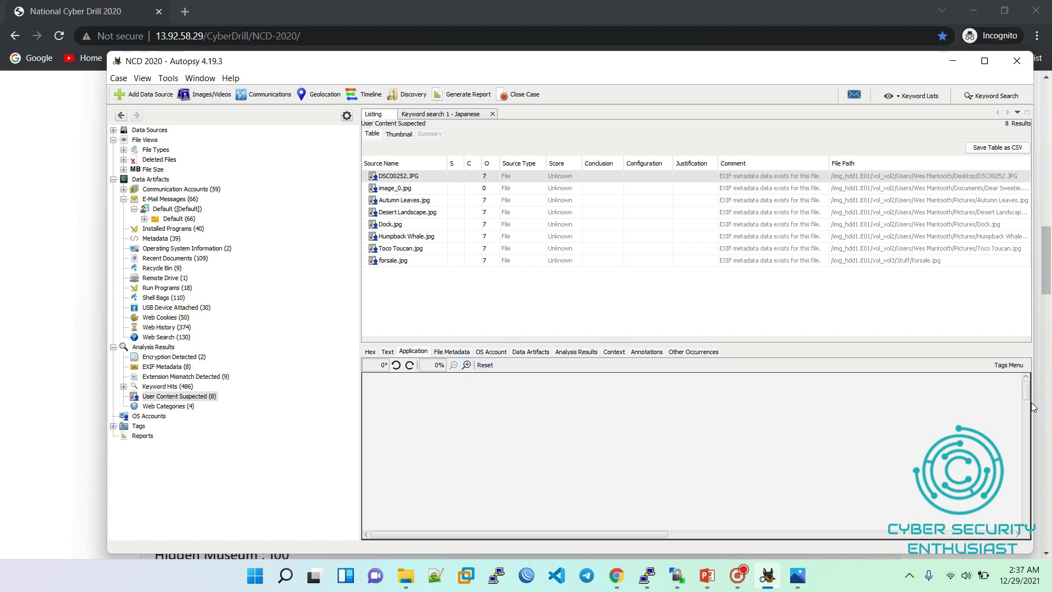
# Step: Sort the suspected content by source name in descending order and open image_0.jpg in its source location
pyautogui.click(393, 164)
pyautogui.click(393, 166)
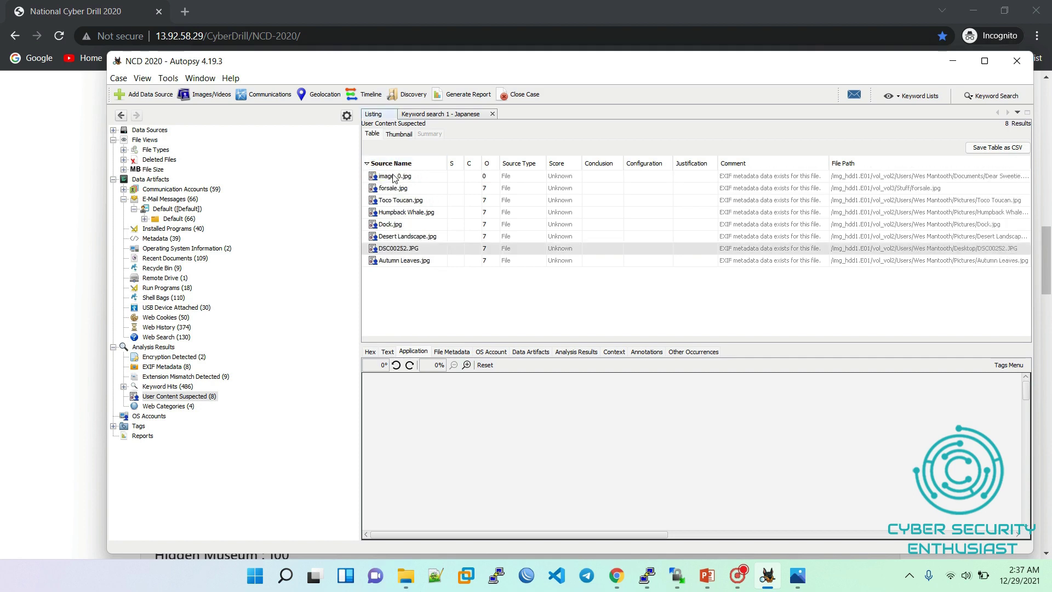
pyautogui.doubleClick(393, 176)
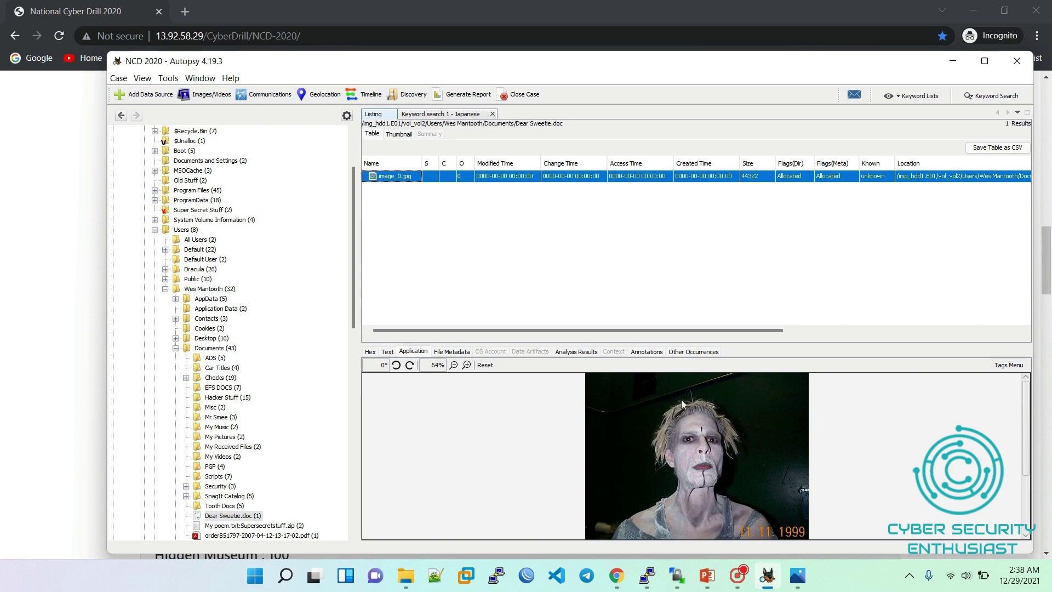
# Step: Show the analysis results of image_0.jpg and highlight the device model name in its EXIF metadata
pyautogui.click(561, 353)
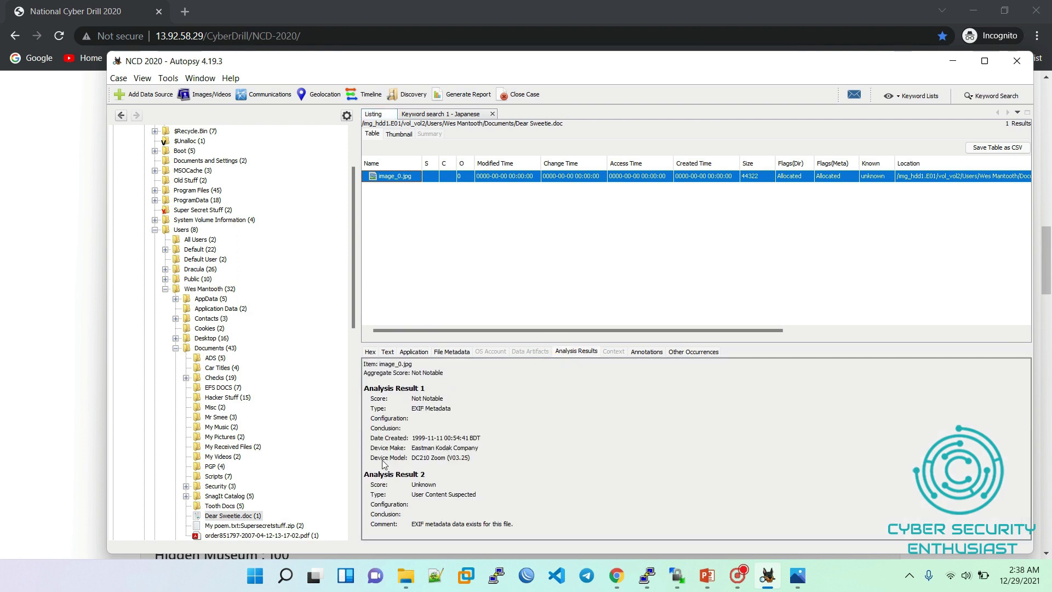
pyautogui.moveTo(372, 449); pyautogui.dragTo(487, 460)
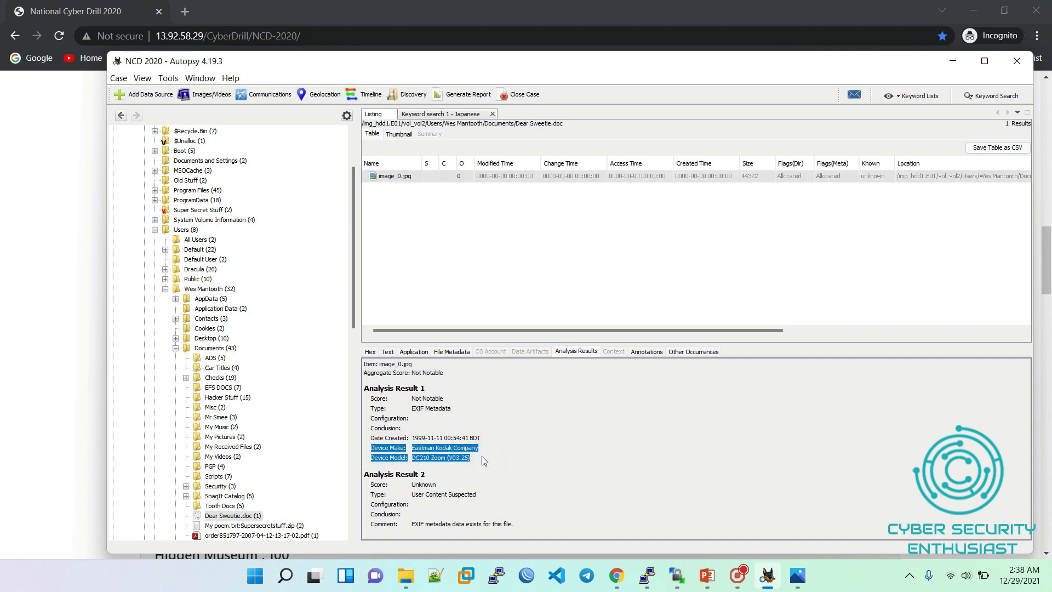
pyautogui.click(481, 456)
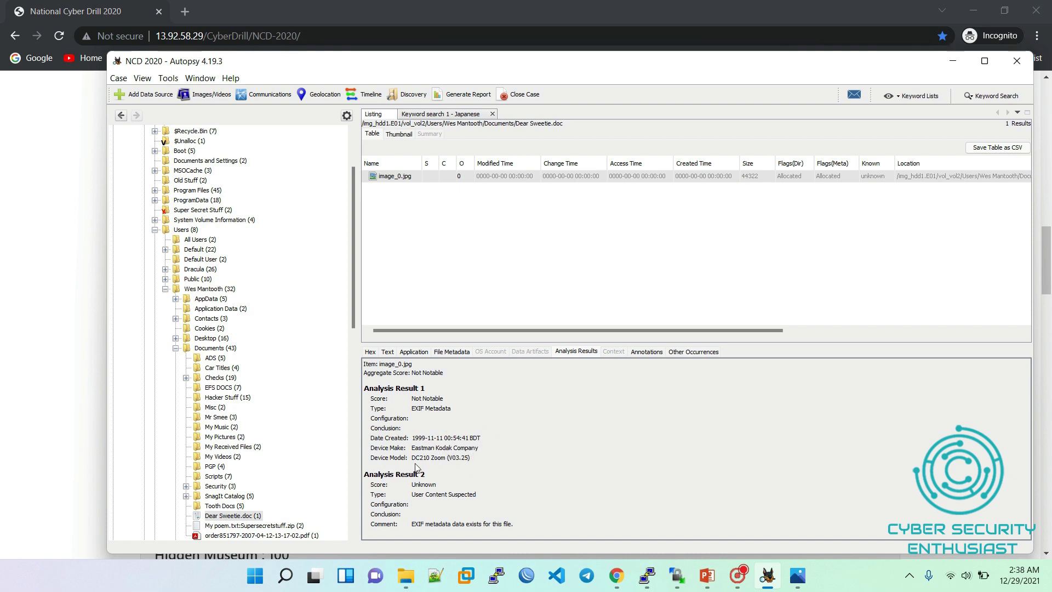
pyautogui.moveTo(411, 458); pyautogui.dragTo(446, 462)
# Step: Return to the challenge page in Chrome, collapse Joker and expand "Evidence is the final conclusion ...right?"
pyautogui.click(6, 246)
pyautogui.click(244, 272)
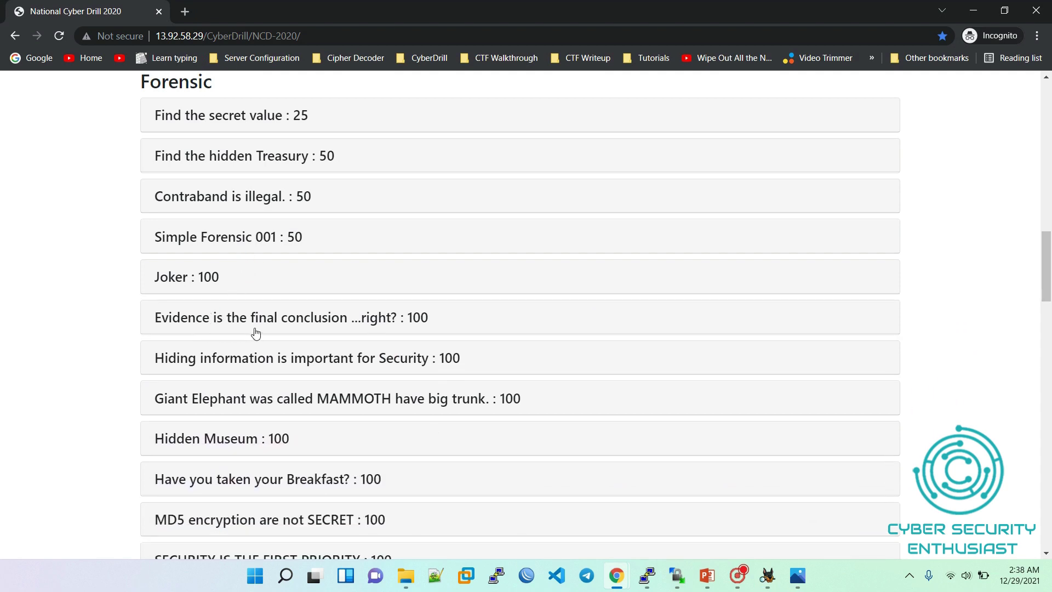
pyautogui.click(452, 321)
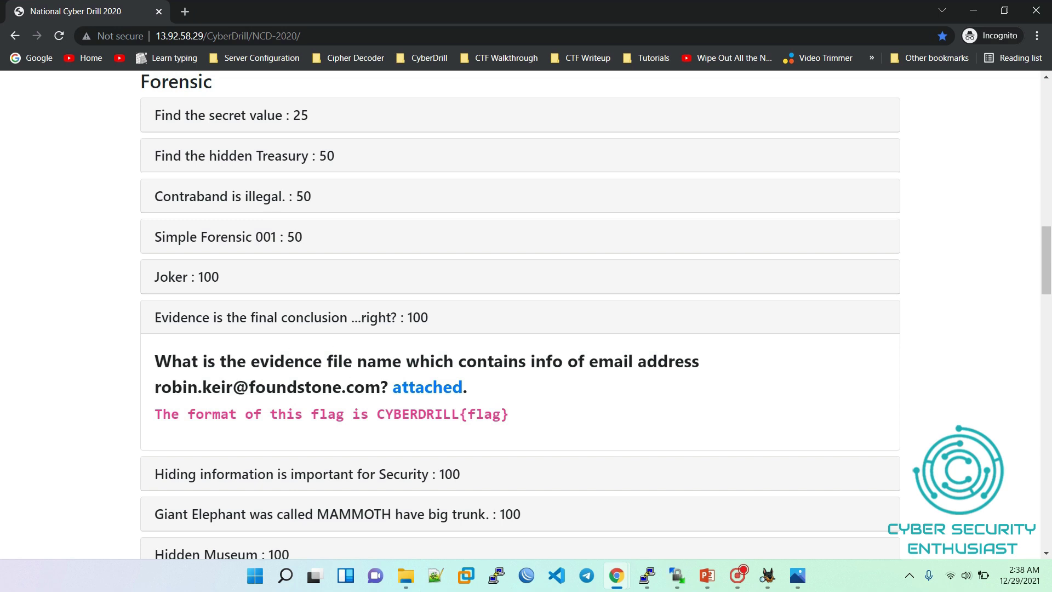
# Step: Copy the e-mail address from the challenge question and run an exact-match keyword search for it in Autopsy
pyautogui.moveTo(157, 386); pyautogui.dragTo(378, 385)
pyautogui.rightClick(272, 384)
pyautogui.click(292, 398)
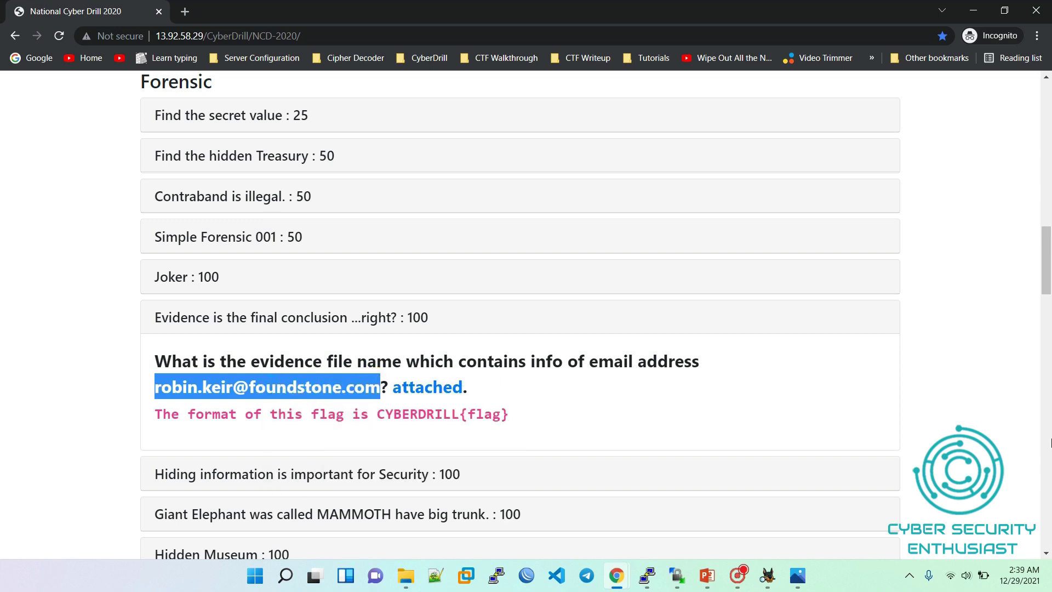
pyautogui.click(767, 575)
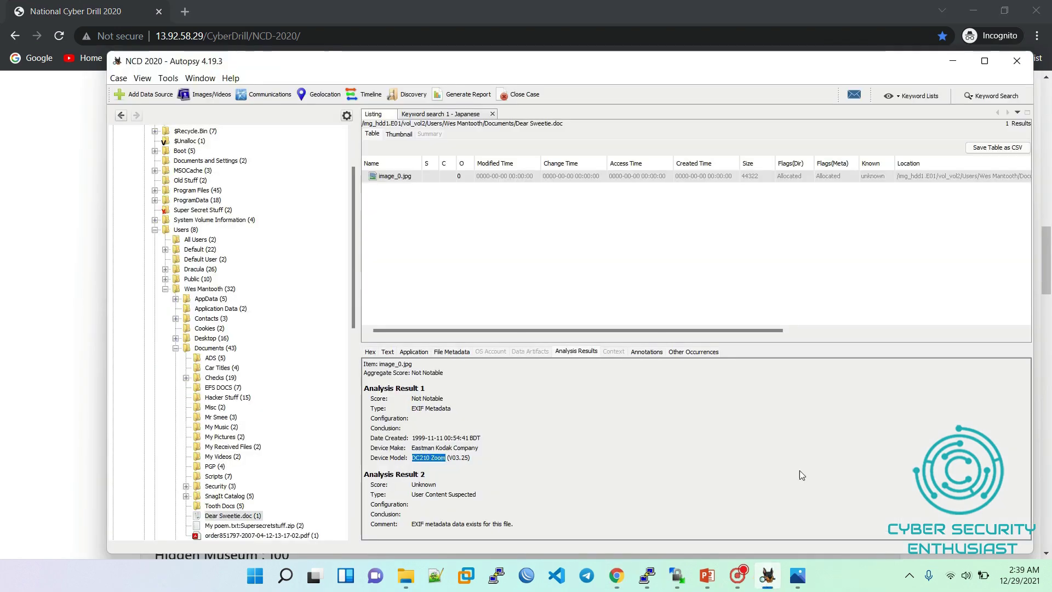
pyautogui.click(993, 96)
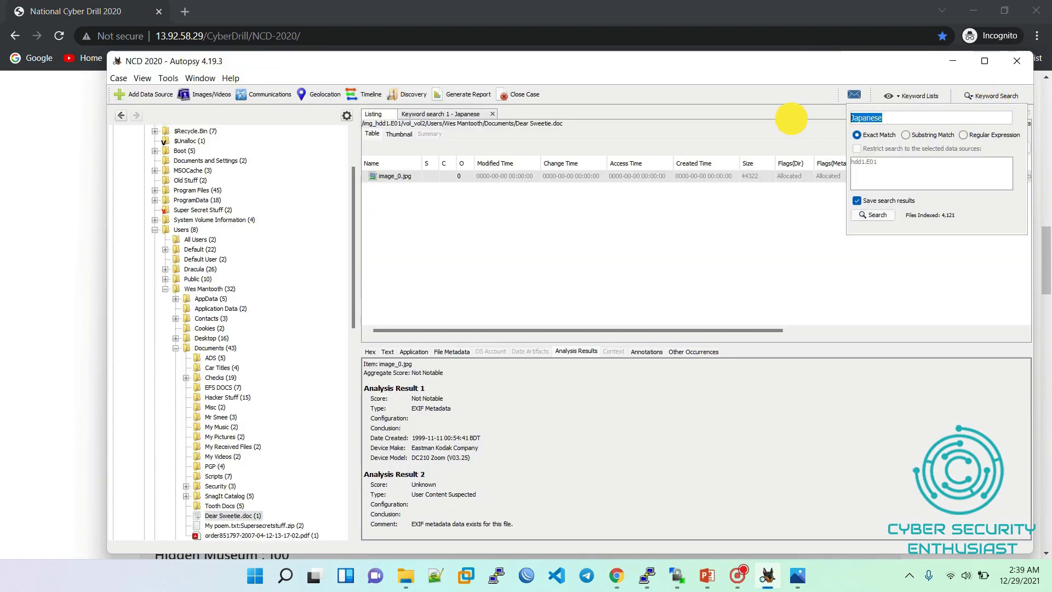
pyautogui.hotkey('ctrl', 'a')
pyautogui.hotkey('ctrl', 'v')
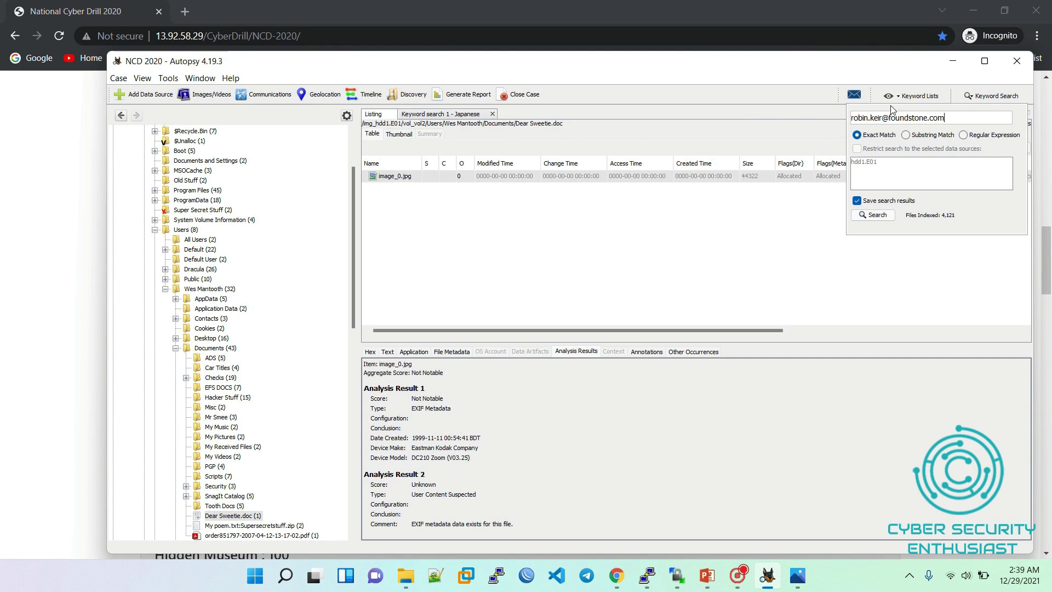
pyautogui.click(872, 214)
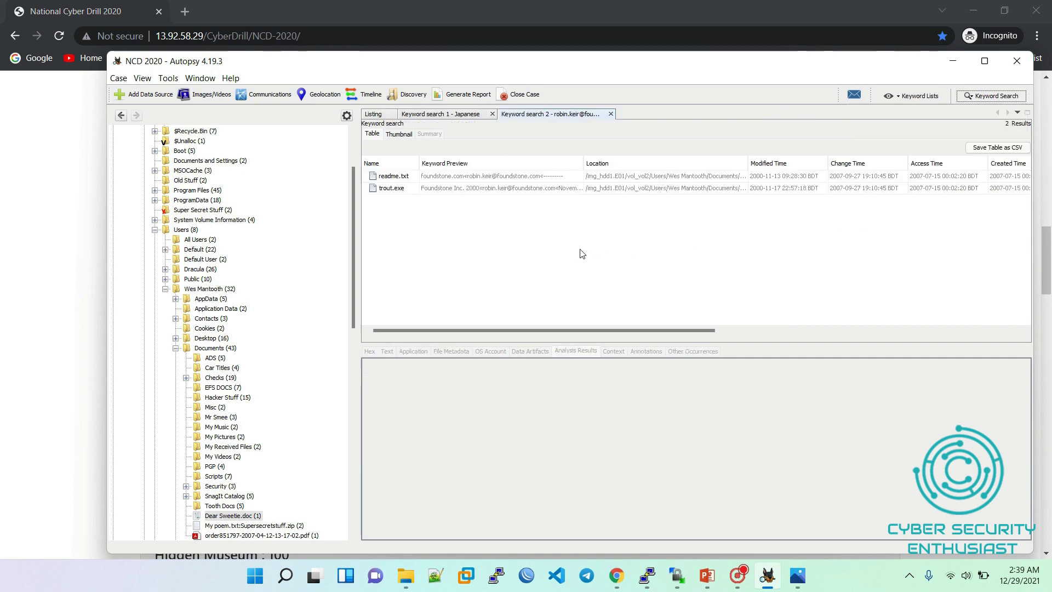
# Step: Inspect the indexed text of trout.exe and readme.txt for the searched e-mail address, ending on trout.exe
pyautogui.click(403, 188)
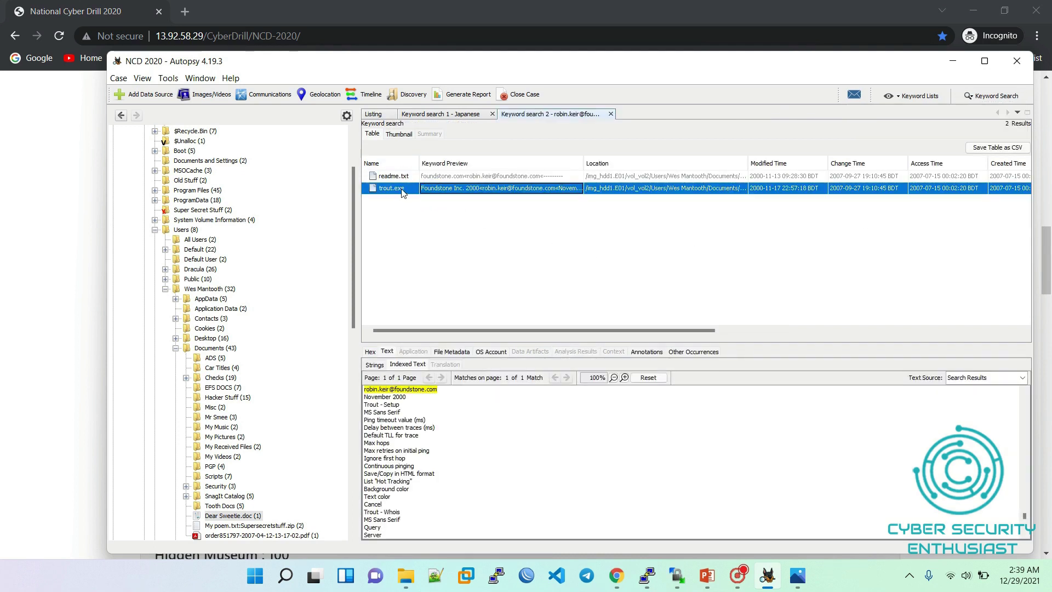
pyautogui.click(394, 178)
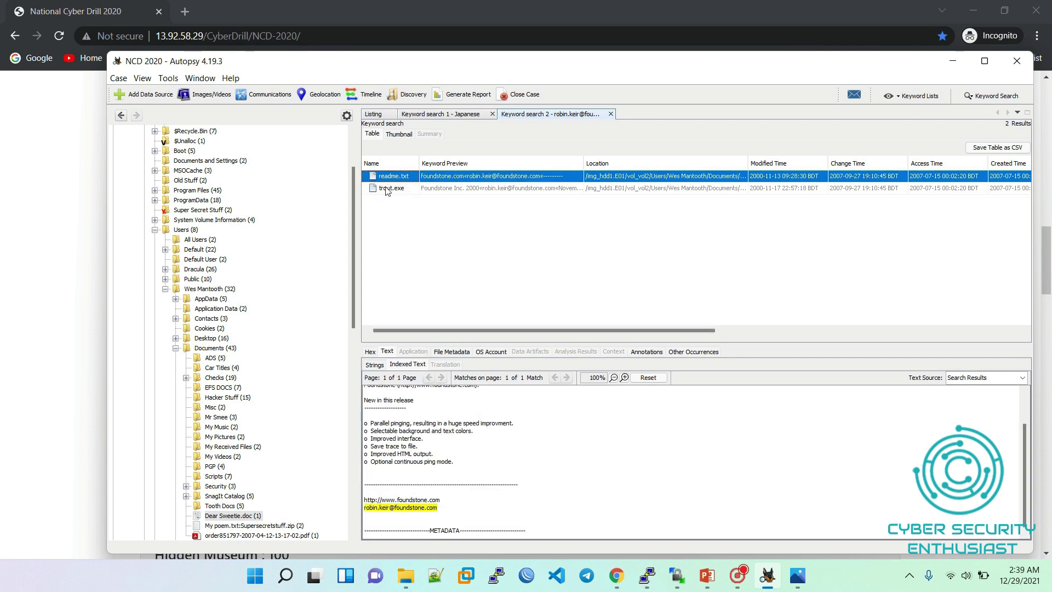
pyautogui.click(387, 189)
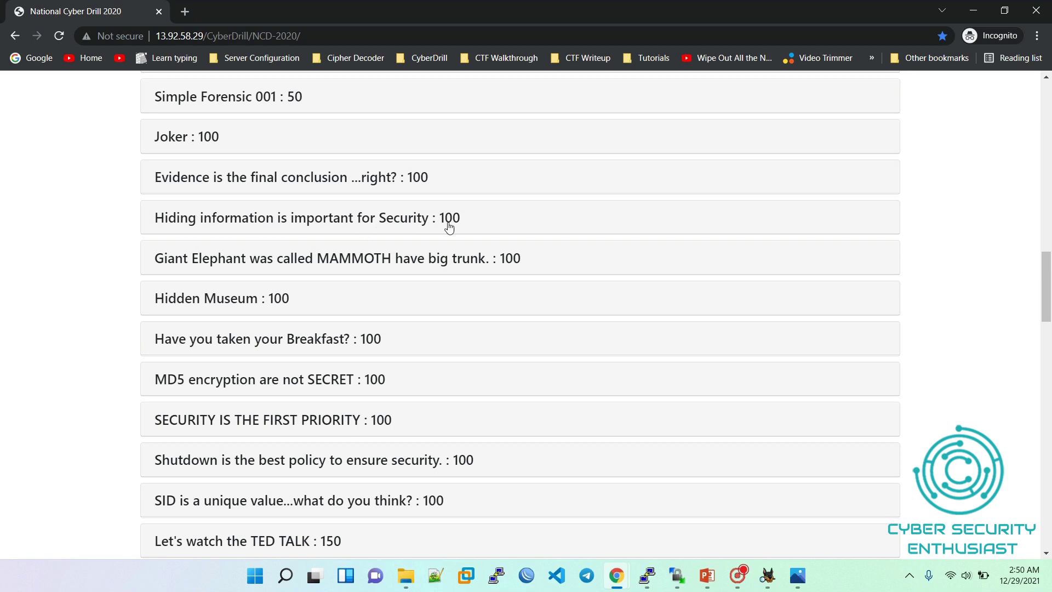
# Step: Expand "Hiding information is important for Security" in Chrome and download mountain1.bmp and mountain2.bmp into the Forensic folder
pyautogui.click(477, 220)
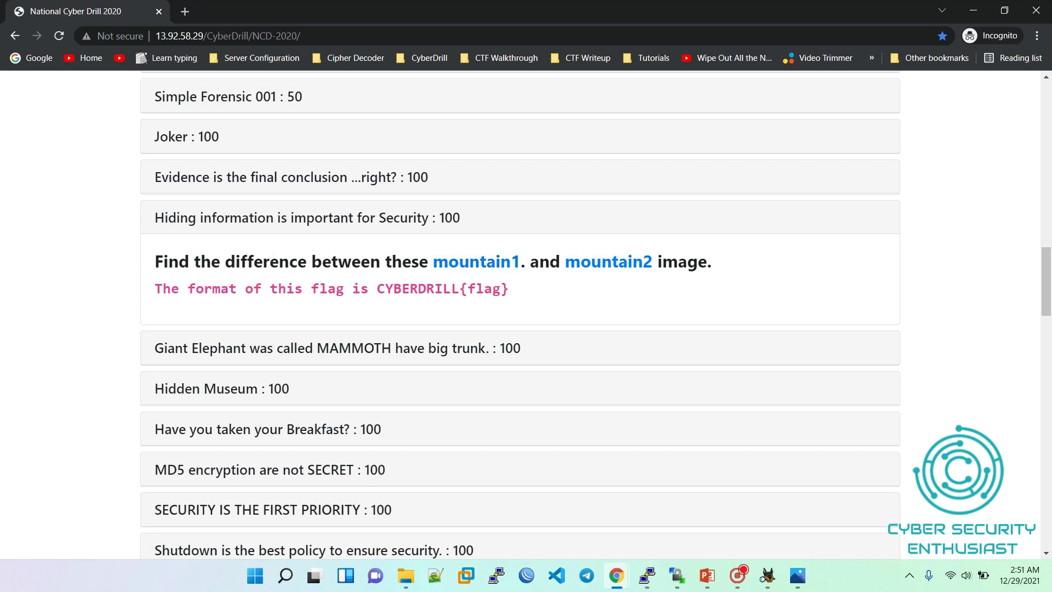
pyautogui.click(440, 264)
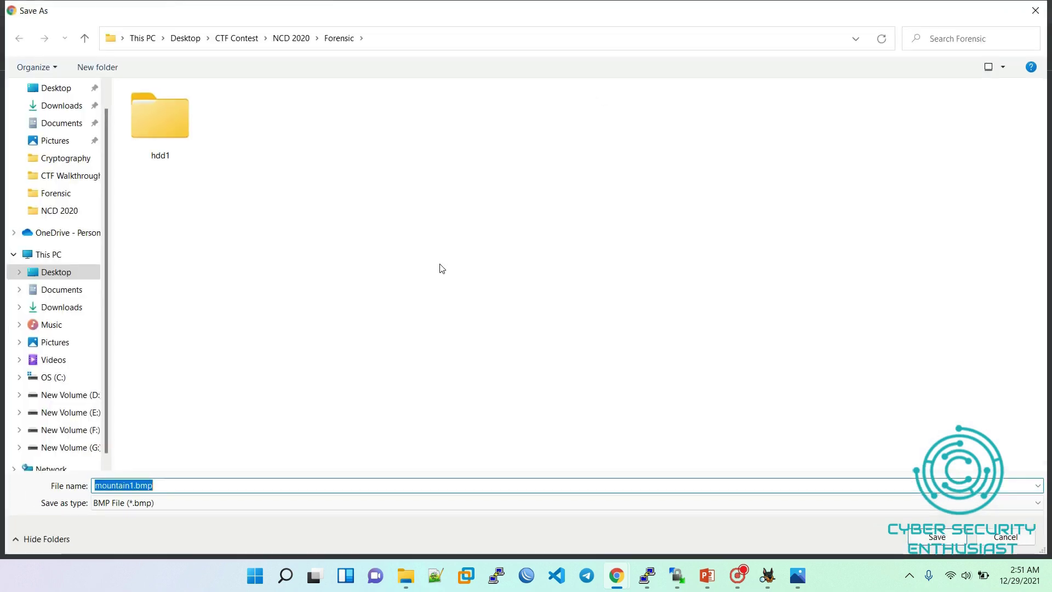
pyautogui.click(936, 536)
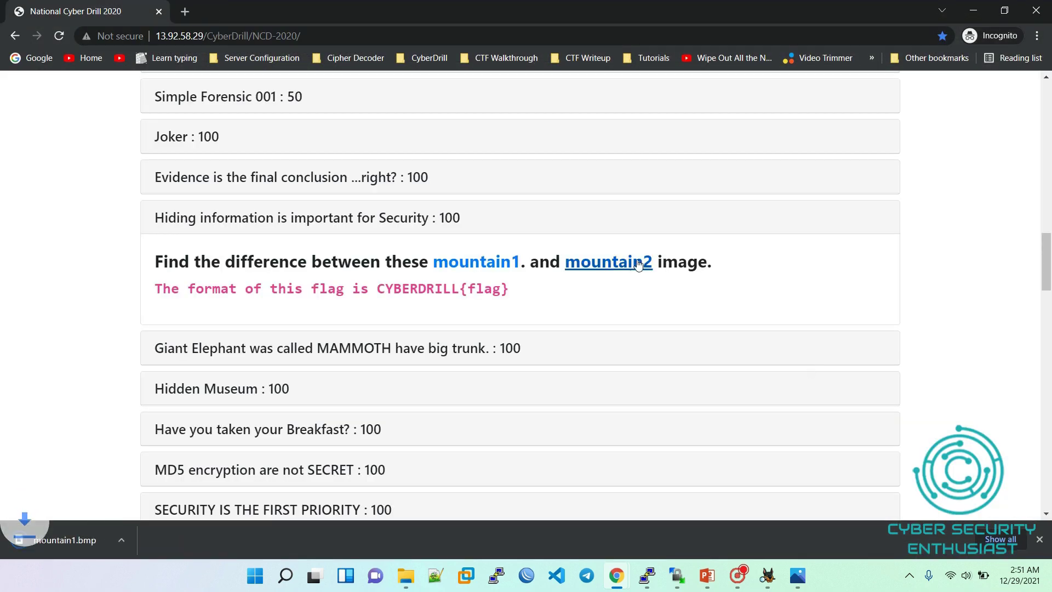
pyautogui.click(581, 272)
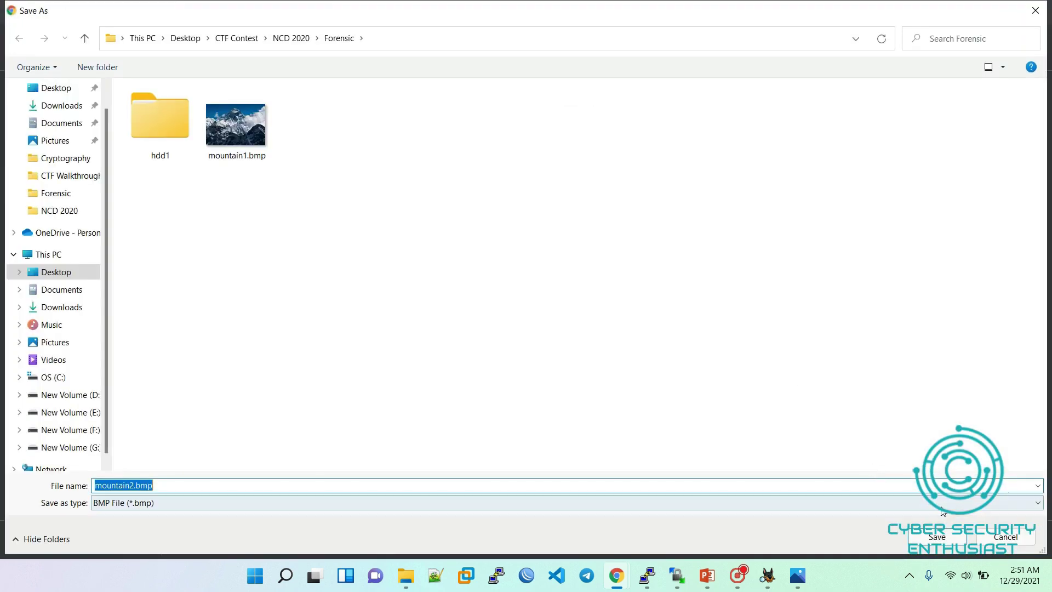
pyautogui.click(926, 535)
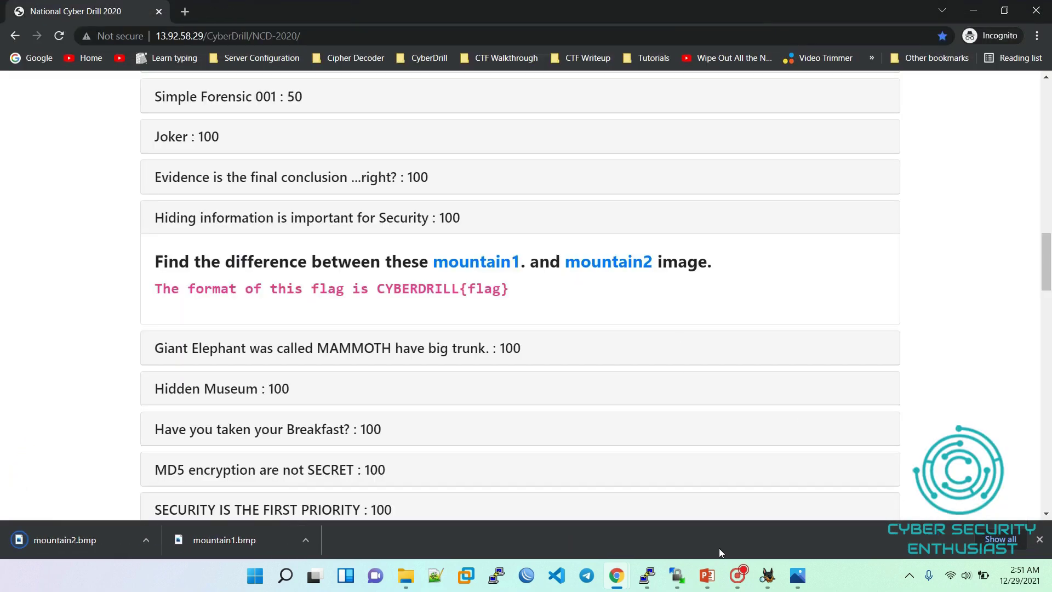
# Step: Switch to WinSCP, upload mountain1.bmp and mountain2.bmp to /root/CTF/NCD2020, and minimize the window
pyautogui.moveTo(678, 572)
pyautogui.click(628, 520)
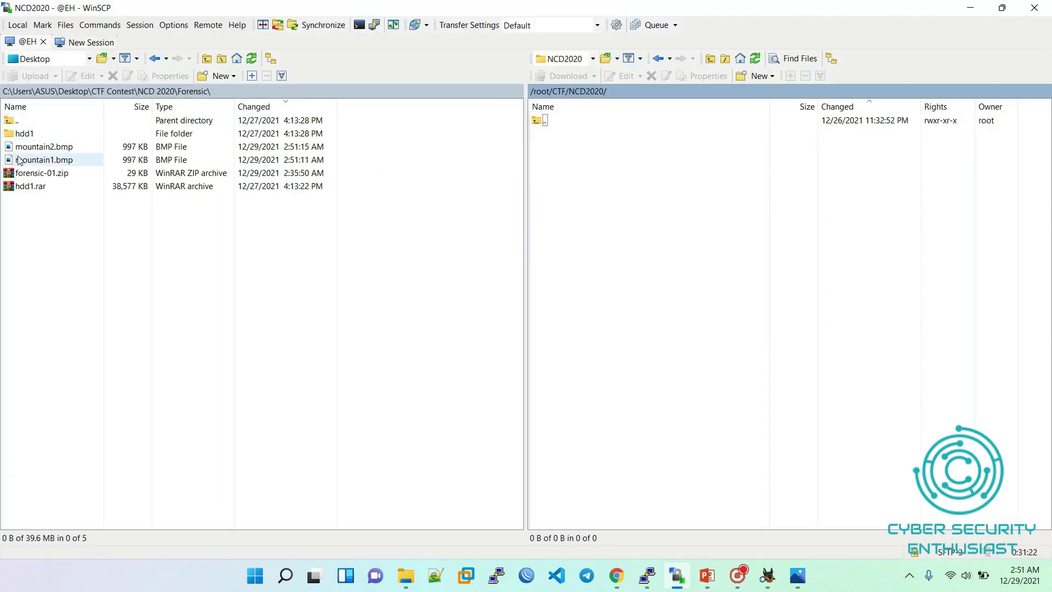
pyautogui.click(88, 156)
pyautogui.moveTo(88, 156); pyautogui.dragTo(586, 213)
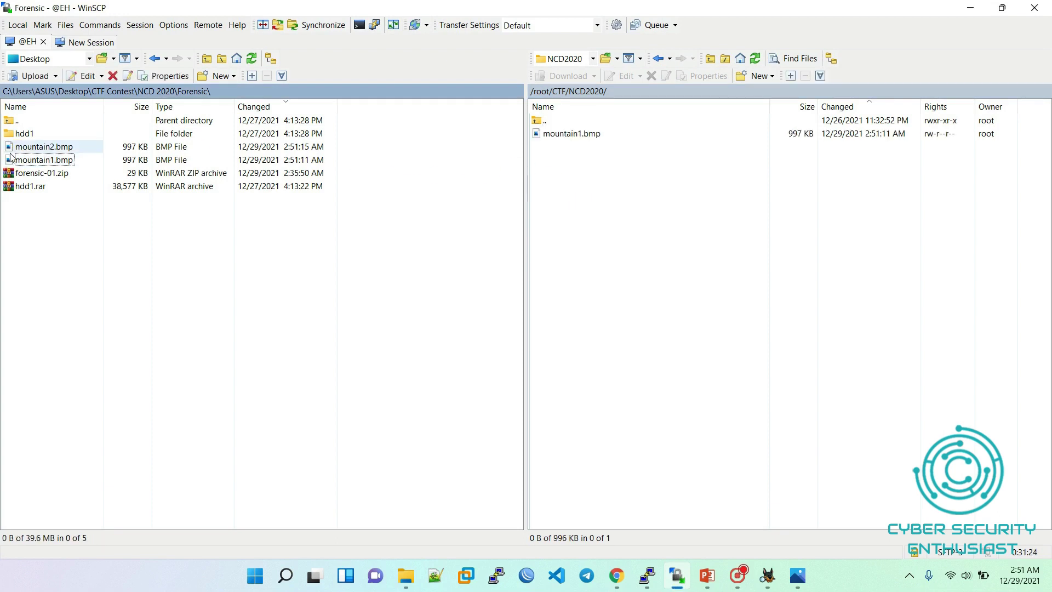
pyautogui.moveTo(22, 148); pyautogui.dragTo(730, 238)
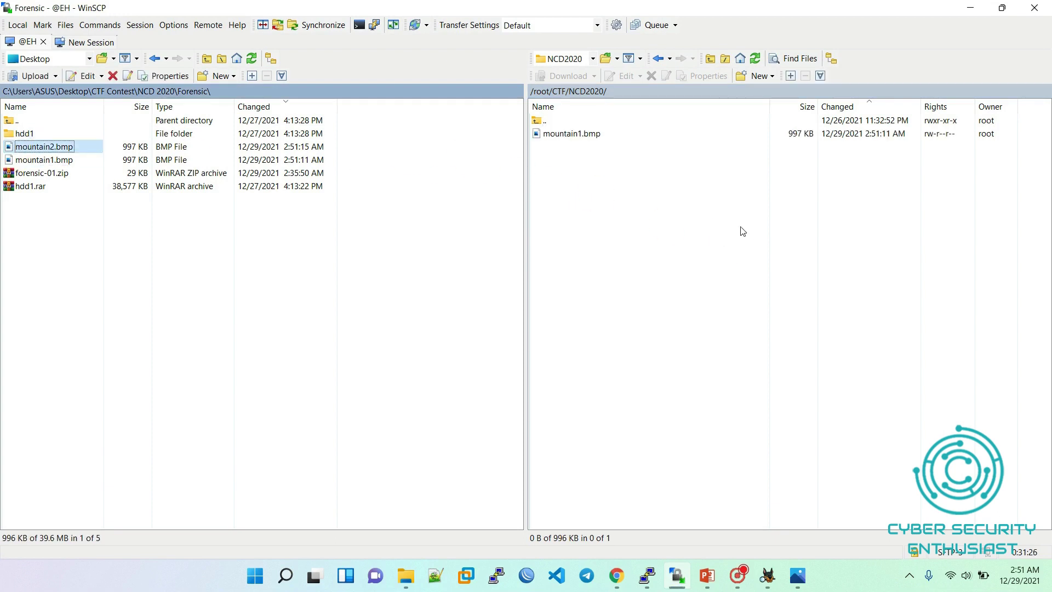
pyautogui.click(970, 7)
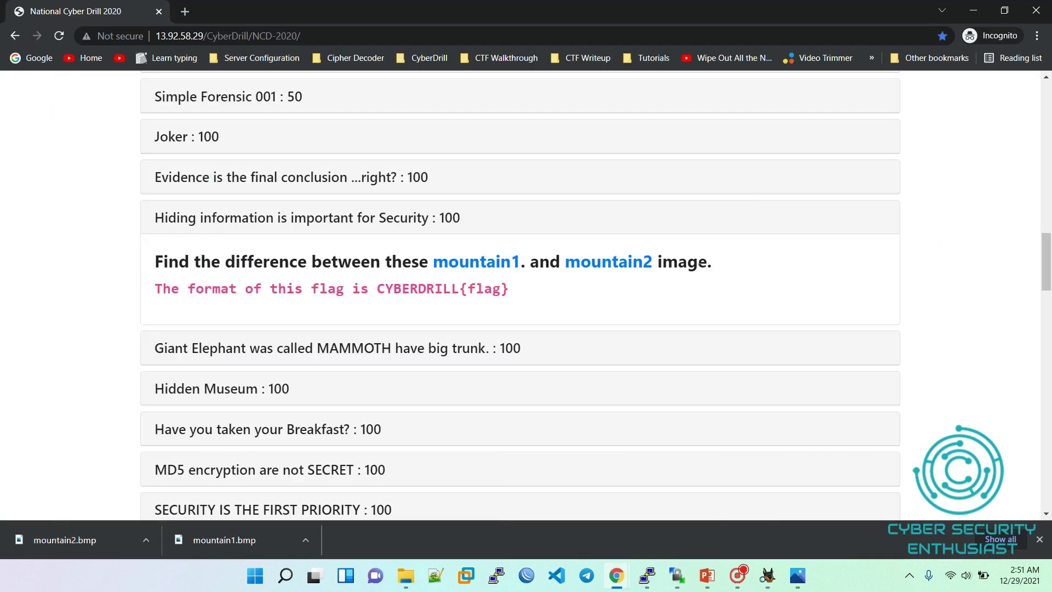
# Step: Switch to the PuTTY terminal, list the NCD2020 folder and compare mountain1.bmp with mountain2.bmp using diff
pyautogui.click(647, 575)
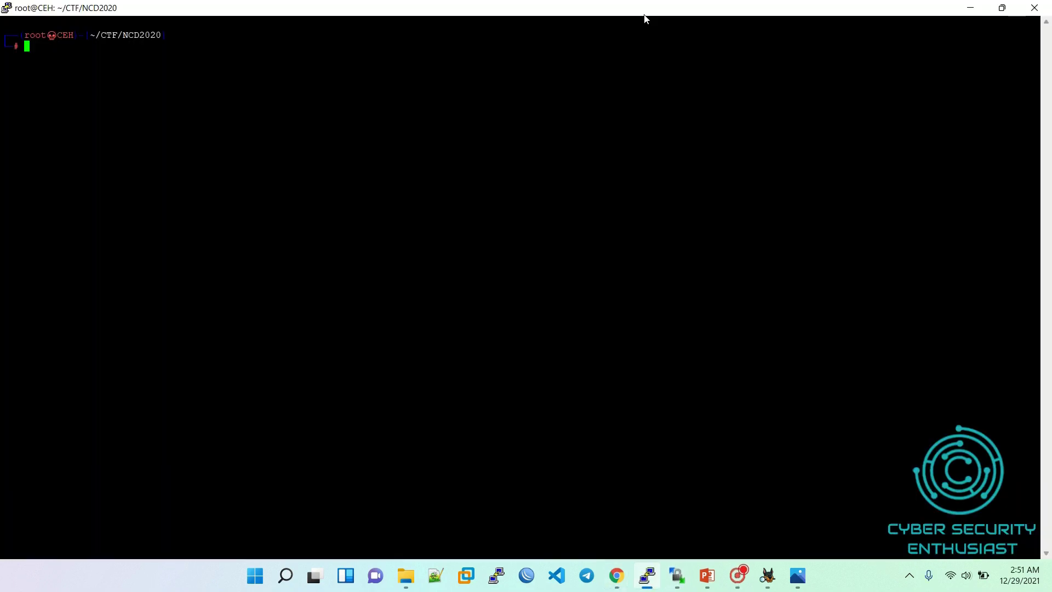
pyautogui.write('ls')
pyautogui.press('Return')
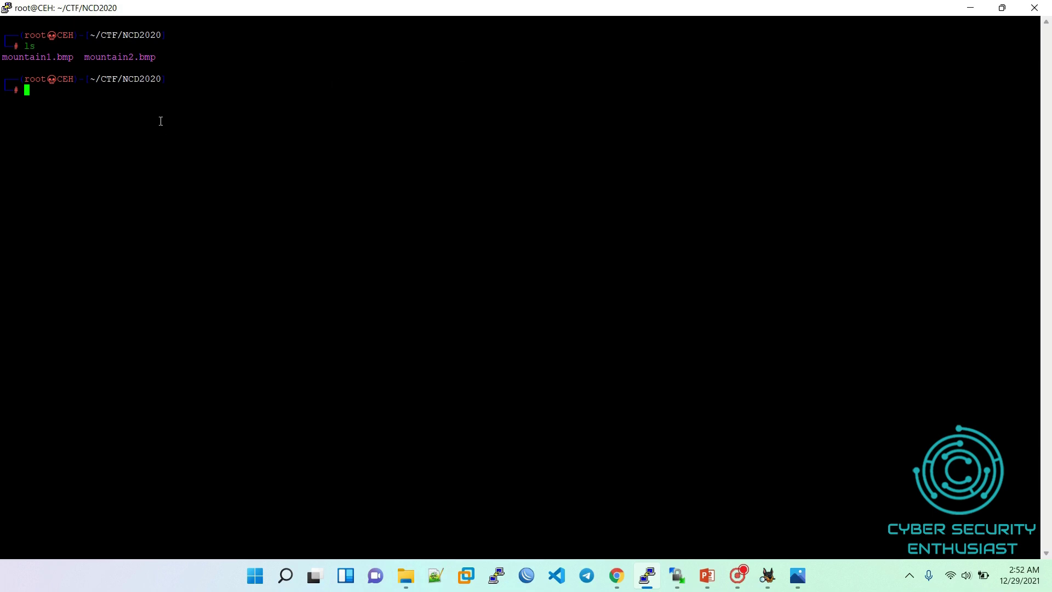
pyautogui.write('diff m')
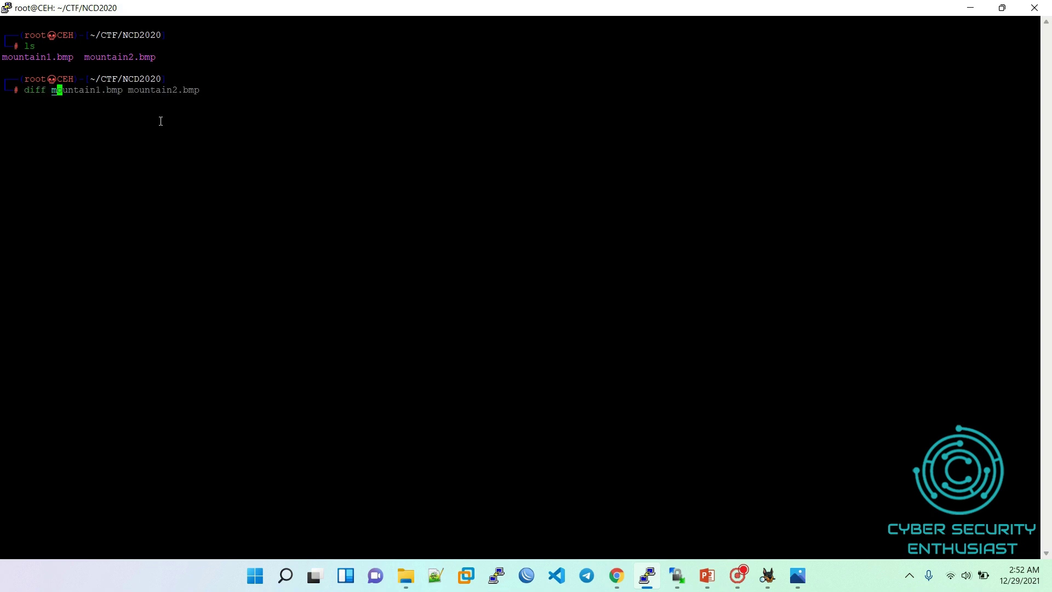
pyautogui.write('ountain1.bmp mountain2.bmp')
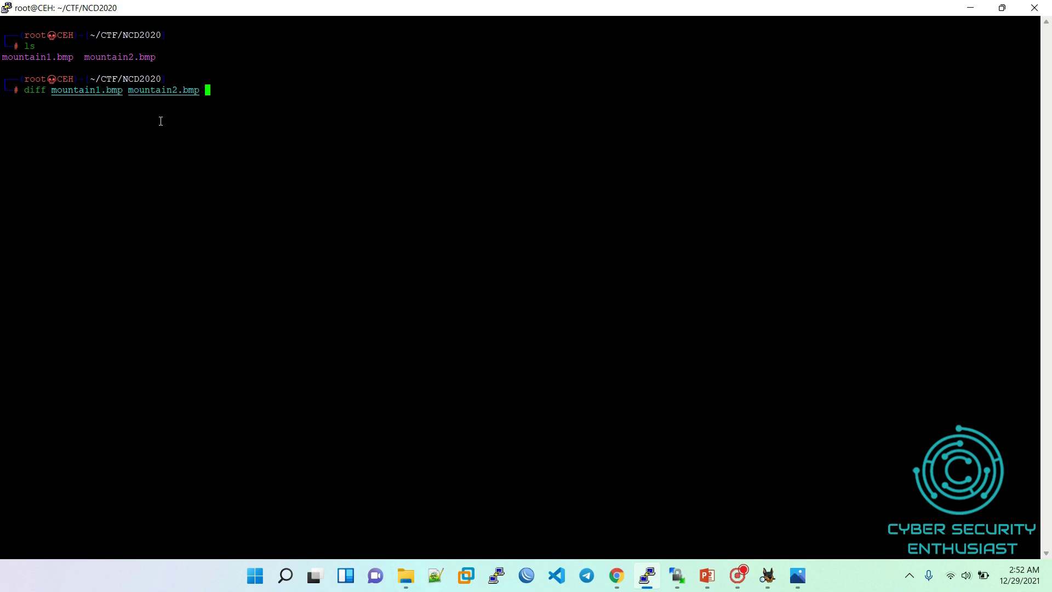
pyautogui.press('Return')
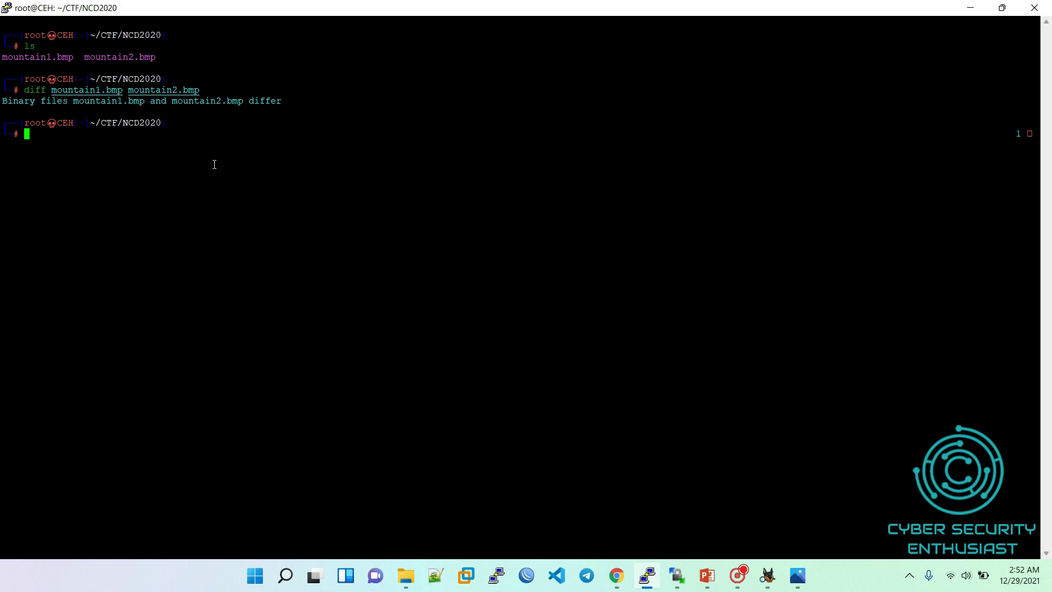
# Step: Print the readable strings of mountain1.bmp in the terminal with the strings command
pyautogui.press('Up')
pyautogui.press('Home')
pyautogui.press('Right')
pyautogui.press('Right')
pyautogui.press('Right')
pyautogui.press('Right')
pyautogui.press('Right')
pyautogui.press('Right')
pyautogui.press('Right')
pyautogui.press('Right')
pyautogui.hotkey('ctrl', 'k')
pyautogui.write('me')
pyautogui.press('BackSpace')
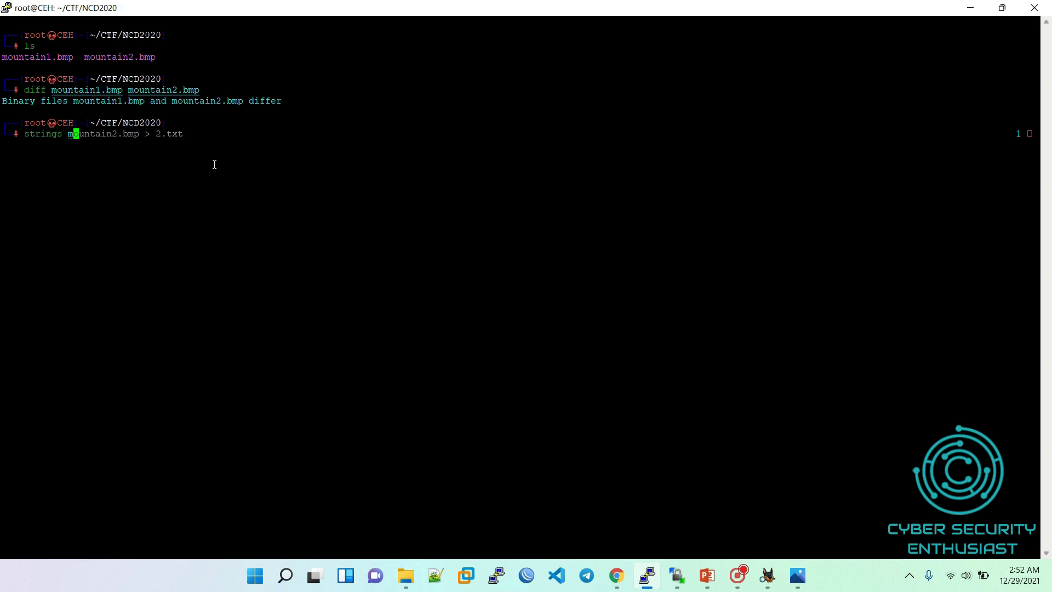
pyautogui.write('ountain1.bmp')
pyautogui.press('Return')
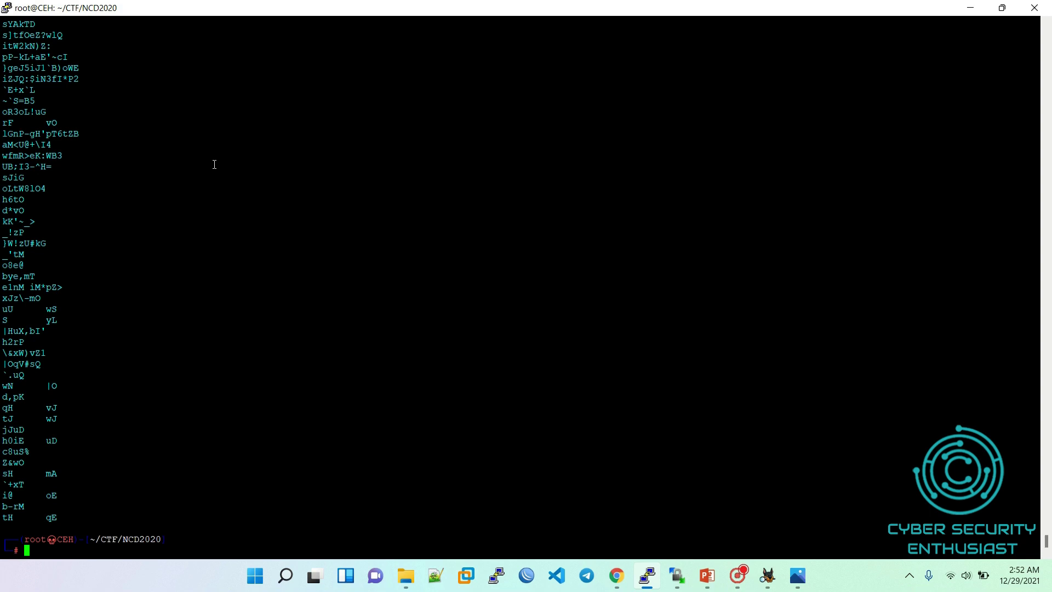
# Step: Save the strings output of mountain1.bmp to 1.txt
pyautogui.write('st')
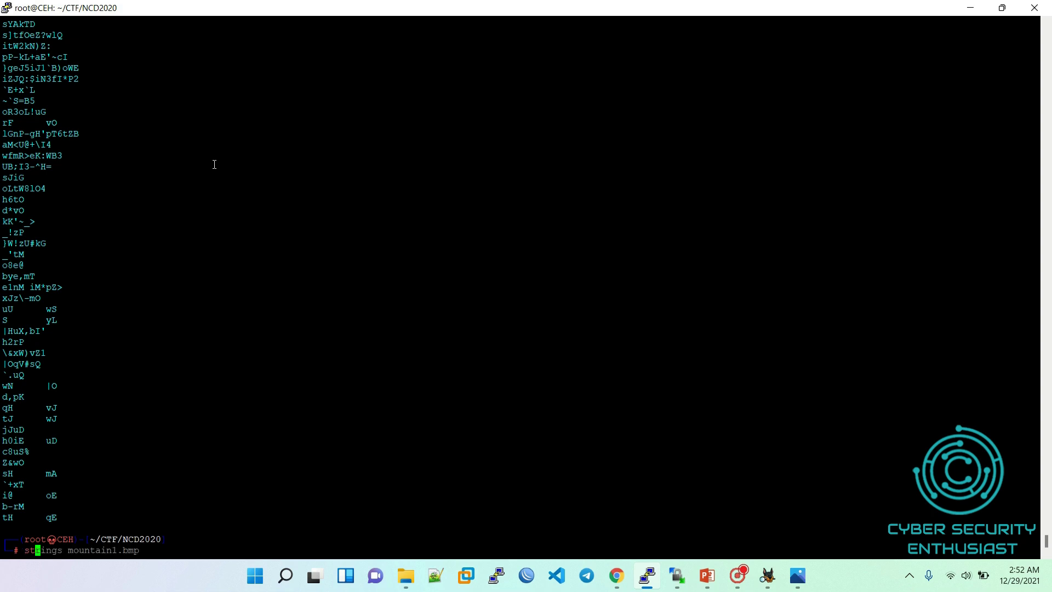
pyautogui.press('Tab')
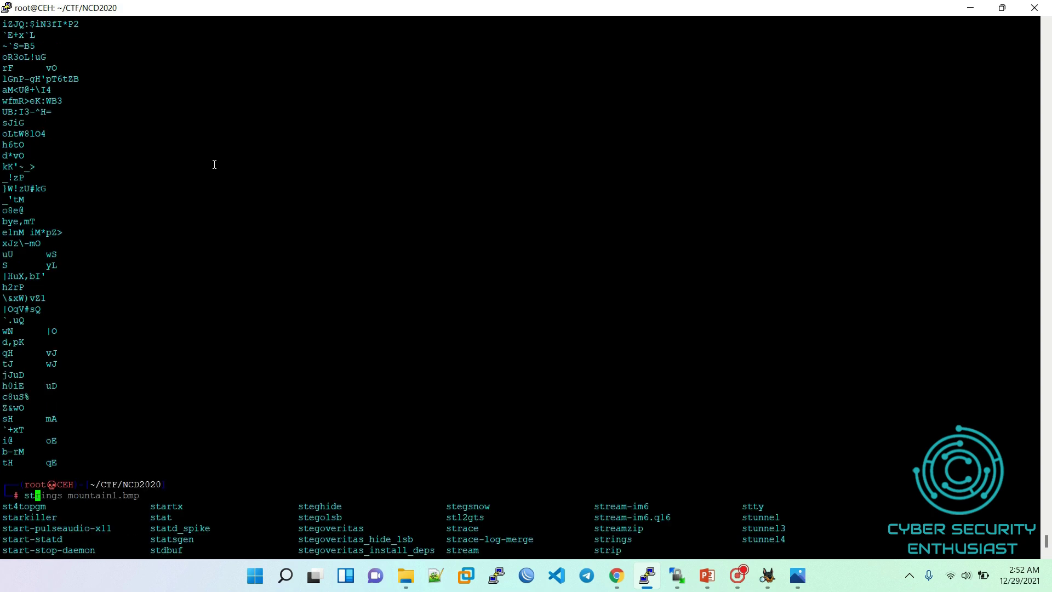
pyautogui.write('ri')
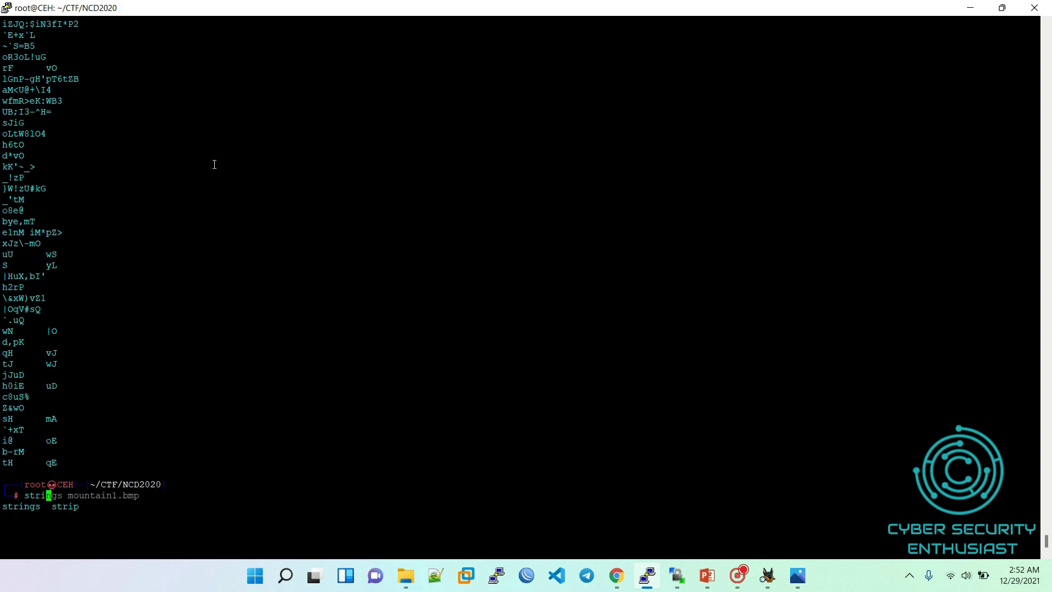
pyautogui.write('ngs mountain1.bmp ')
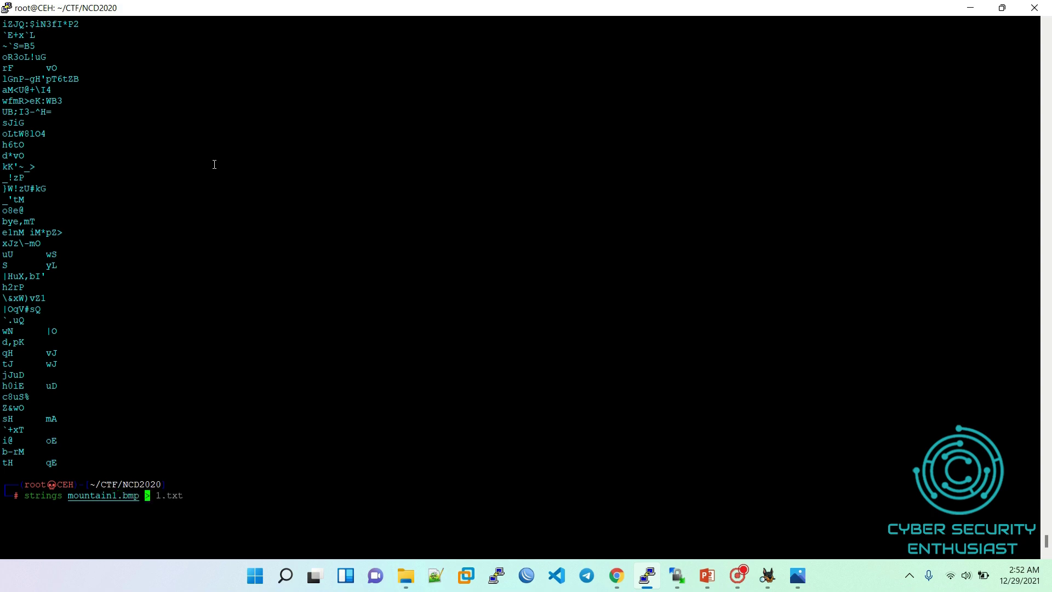
pyautogui.write('> 1.txt')
pyautogui.press('Return')
# Step: Save the strings output of mountain2.bmp to 2.txt by adapting the previous command
pyautogui.press('Up')
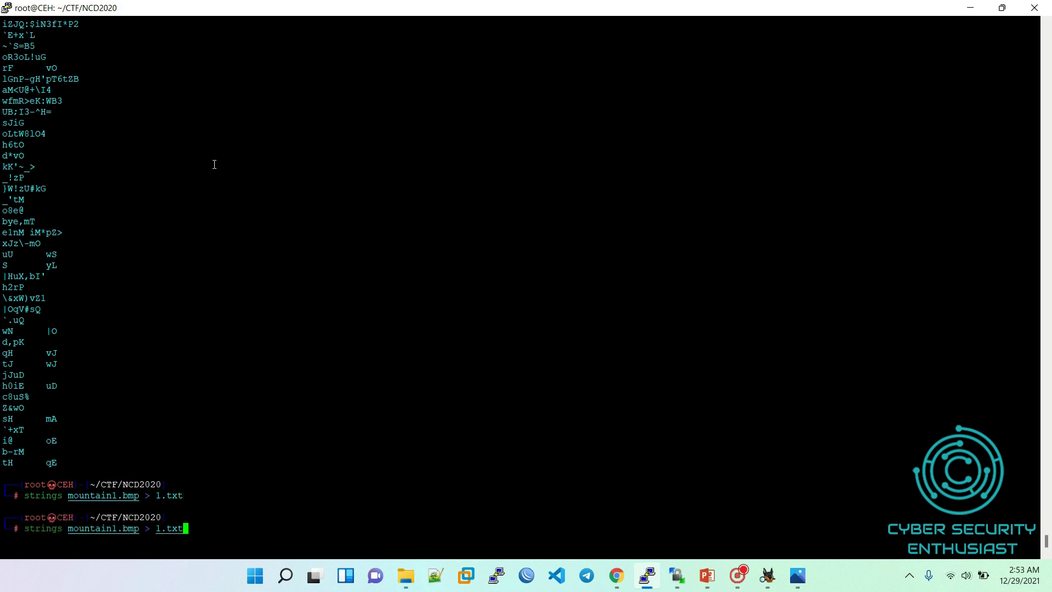
pyautogui.press('Left')
pyautogui.press('Left')
pyautogui.press('Left')
pyautogui.press('Left')
pyautogui.press('Left')
pyautogui.press('Left')
pyautogui.press('Left')
pyautogui.press('Left')
pyautogui.press('Left')
pyautogui.press('Left')
pyautogui.press('Left')
pyautogui.press('Left')
pyautogui.press('BackSpace')
pyautogui.write('2')
pyautogui.press('Right')
pyautogui.press('Right')
pyautogui.press('Right')
pyautogui.press('Right')
pyautogui.press('Right')
pyautogui.press('Right')
pyautogui.press('Right')
pyautogui.press('Right')
pyautogui.press('BackSpace')
pyautogui.write('2')
pyautogui.press('Return')
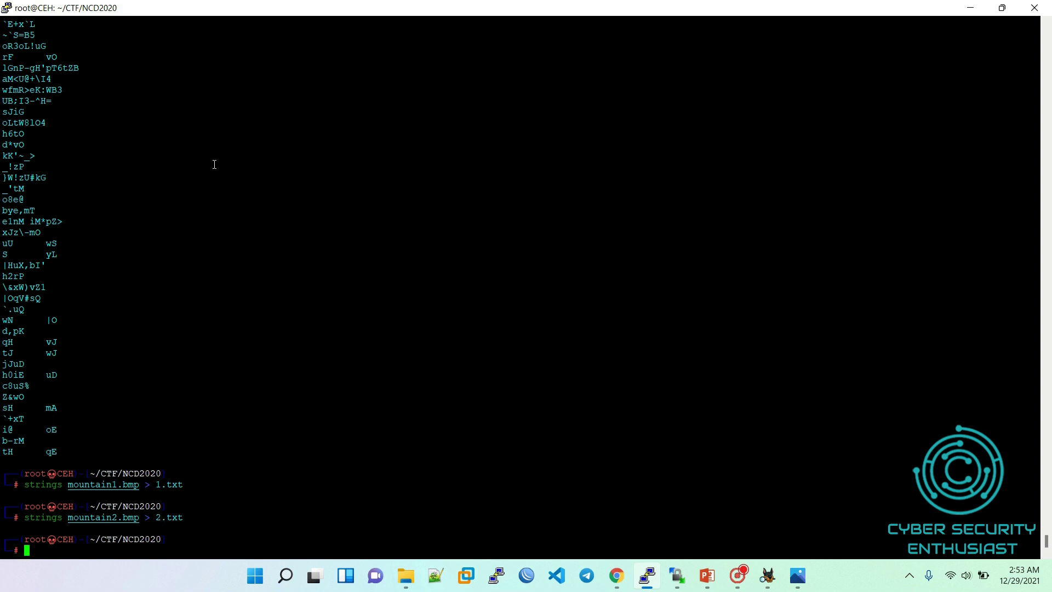
# Step: List the folder, compare 1.txt with 2.txt using diff, and highlight the differing lines
pyautogui.write('ls')
pyautogui.press('Return')
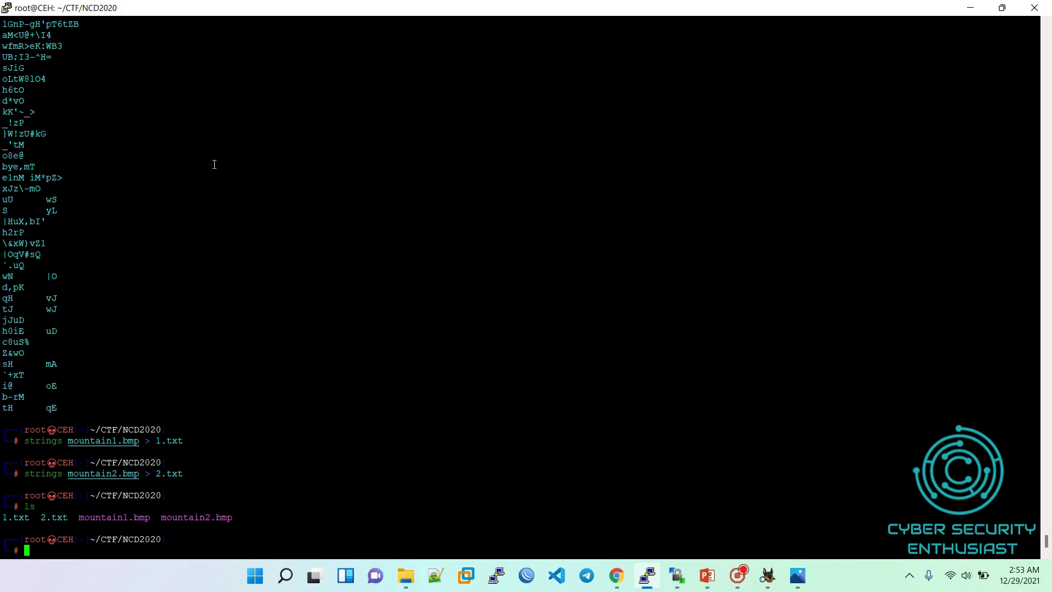
pyautogui.write('di')
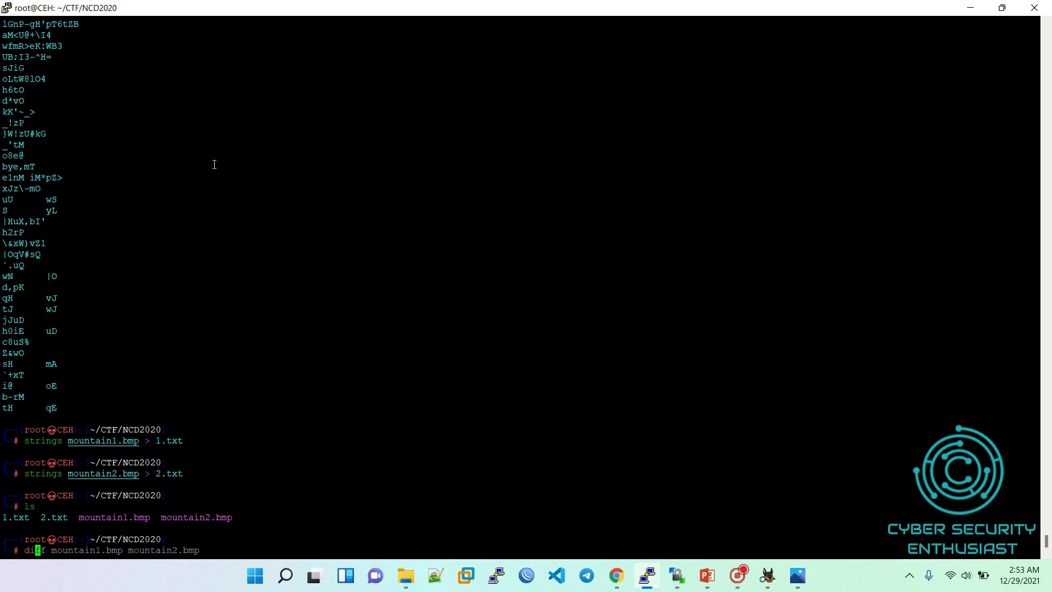
pyautogui.write('ff 1')
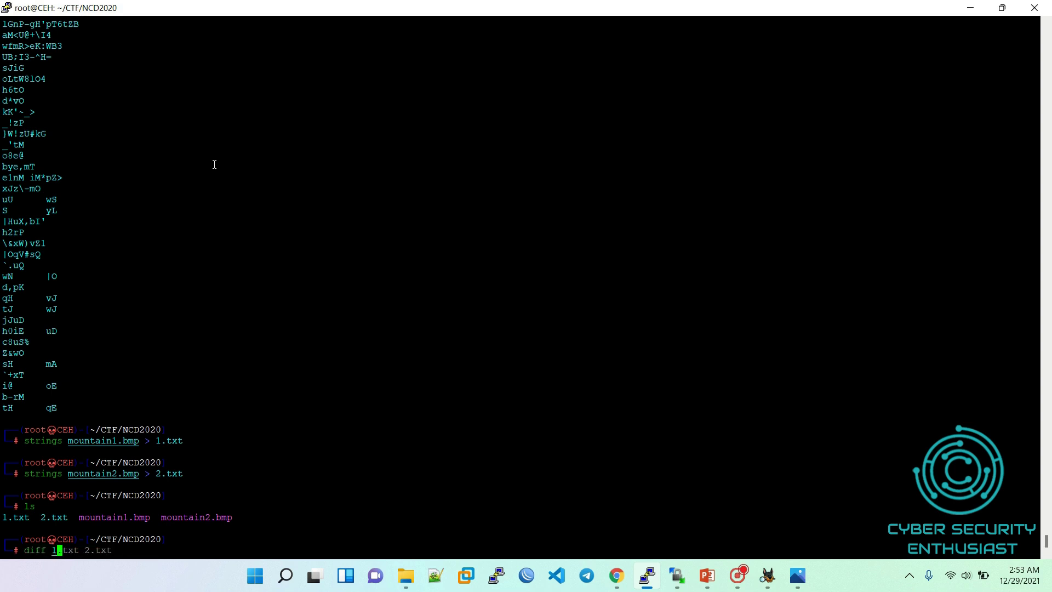
pyautogui.write('.txt 2.txt')
pyautogui.press('Return')
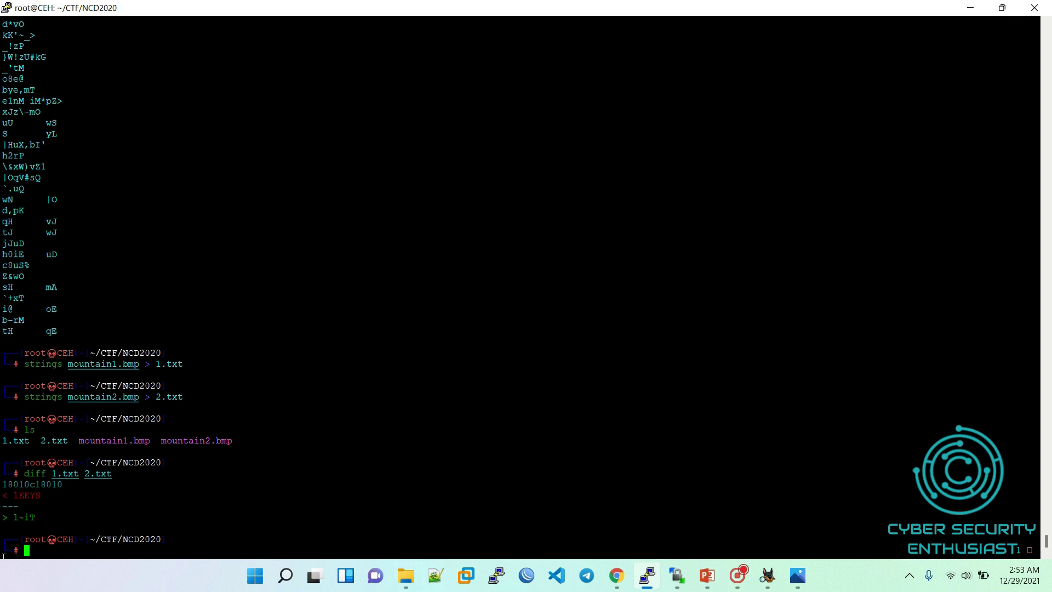
pyautogui.moveTo(8, 496); pyautogui.dragTo(39, 515)
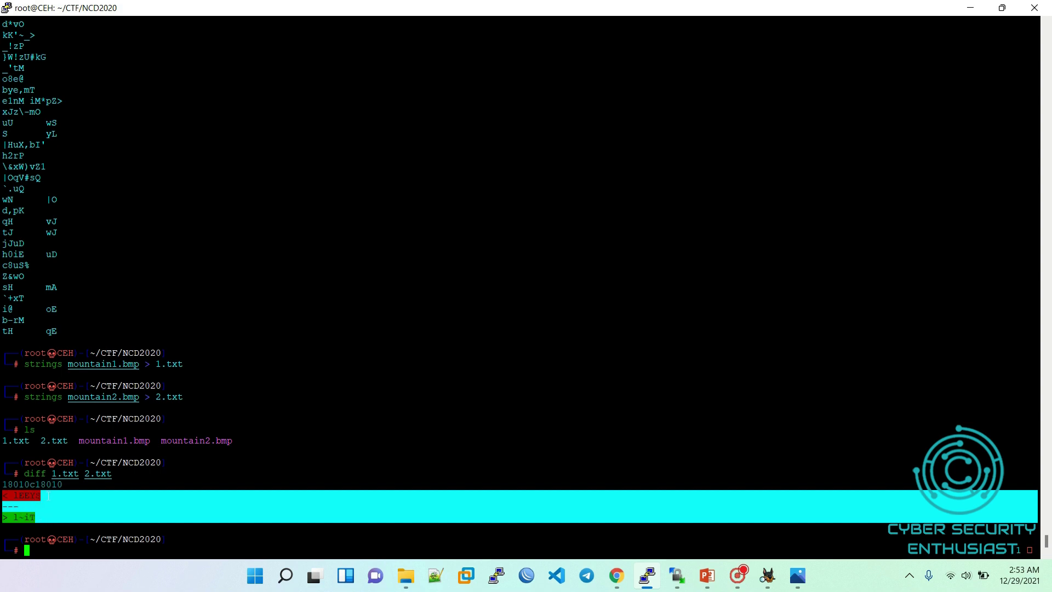
pyautogui.click(48, 495)
pyautogui.click(15, 497)
pyautogui.moveTo(15, 497); pyautogui.dragTo(43, 494)
pyautogui.click(44, 495)
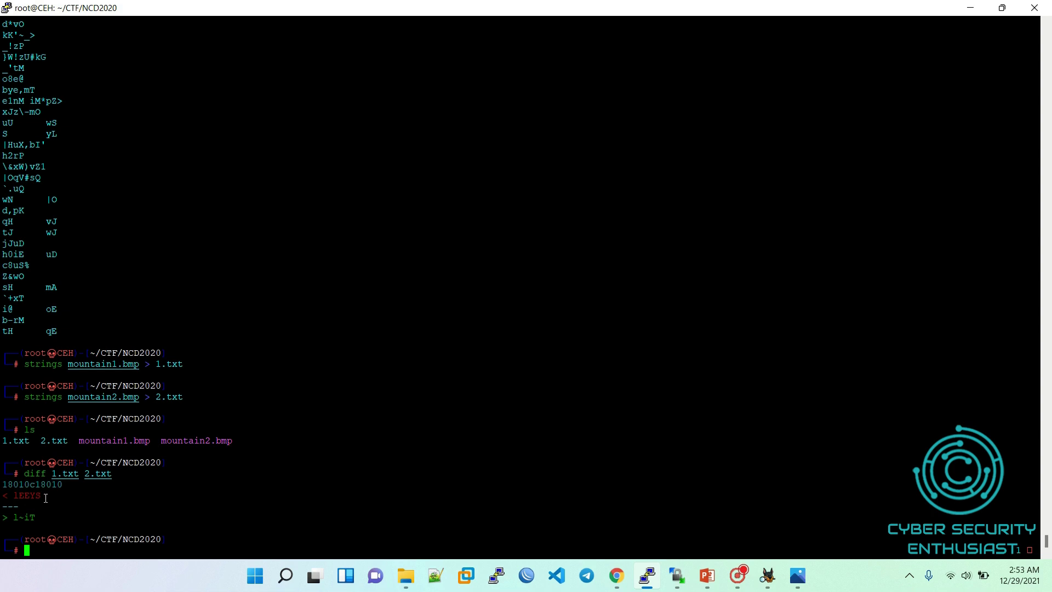
# Step: Minimize the terminal to return to Chrome, collapse the mountain image challenge and expand "Giant Elephant was called MAMMOTH have big trunk."
pyautogui.click(973, 8)
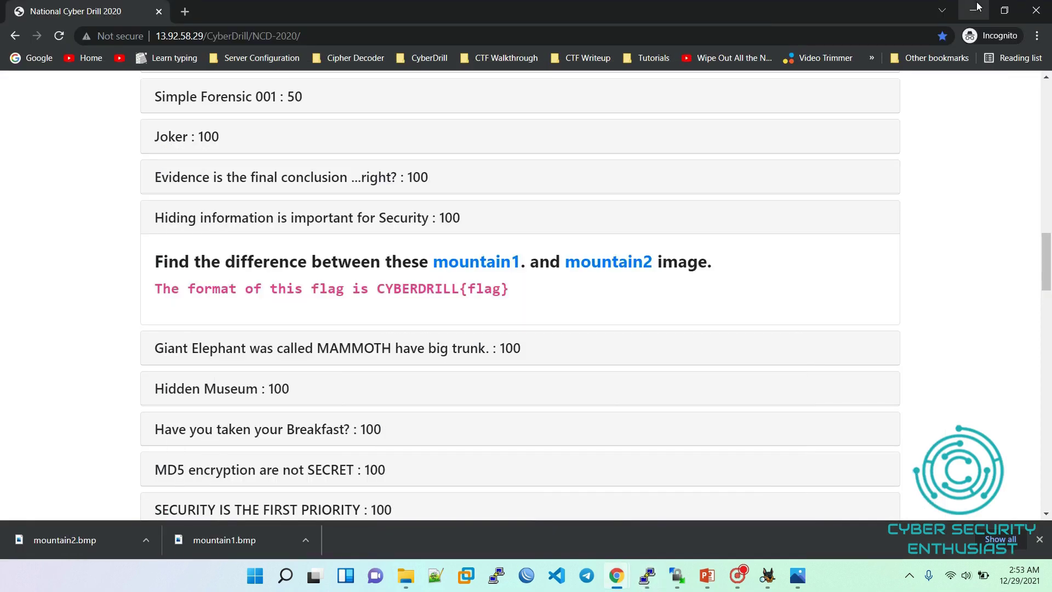
pyautogui.click(490, 220)
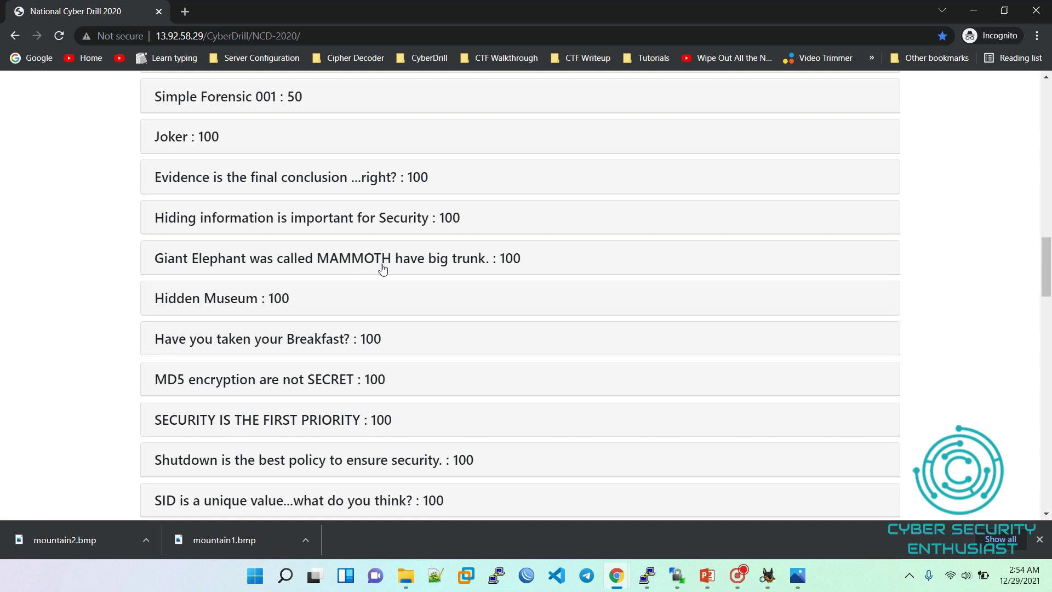
pyautogui.click(558, 258)
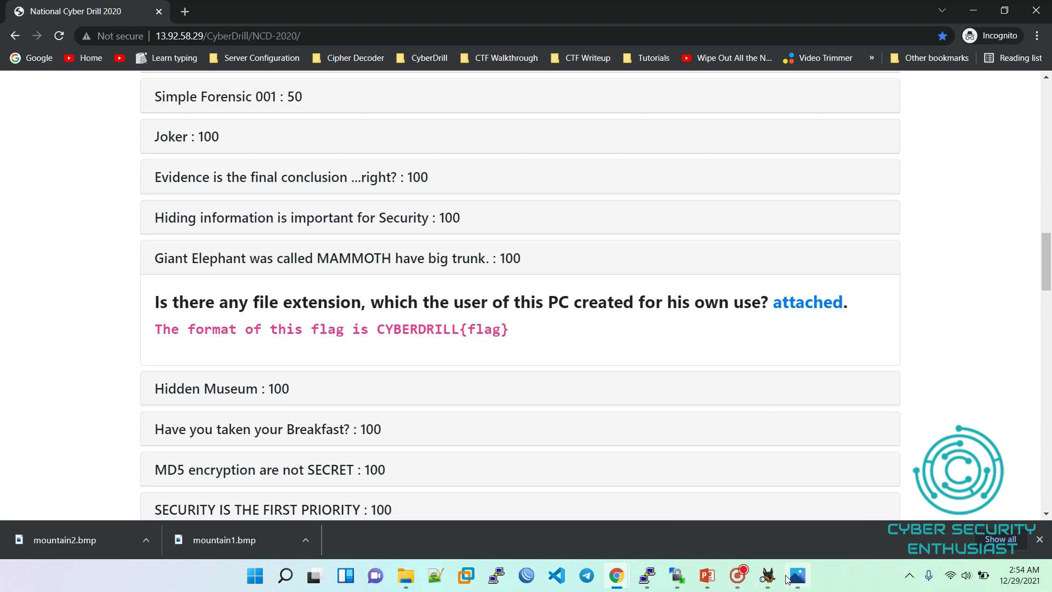
# Step: Switch to Autopsy and expand hdd1.E01 through vol2 and Users to the last listed user profile
pyautogui.click(768, 575)
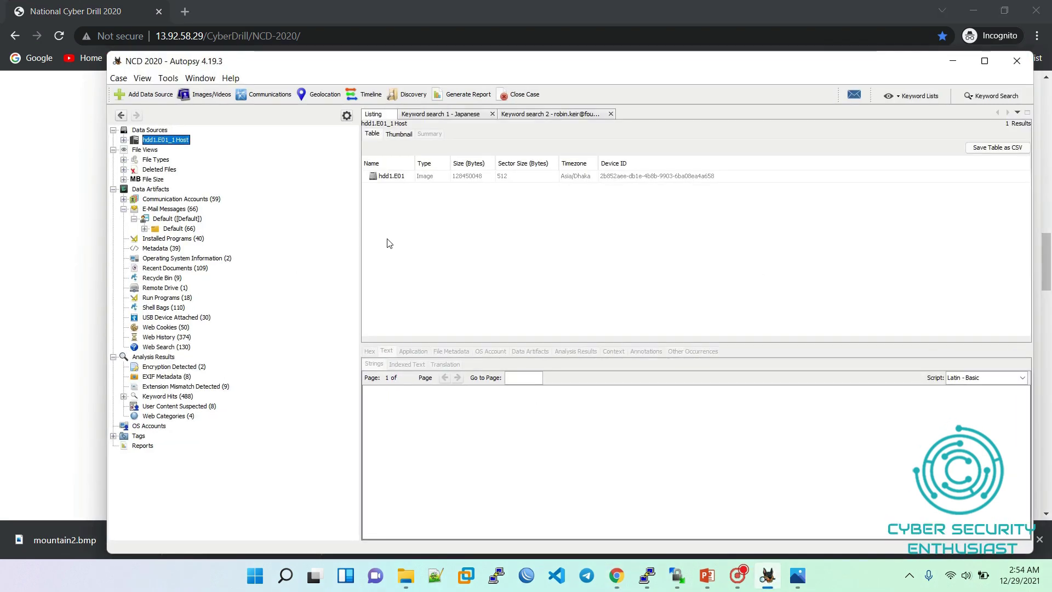
pyautogui.click(123, 140)
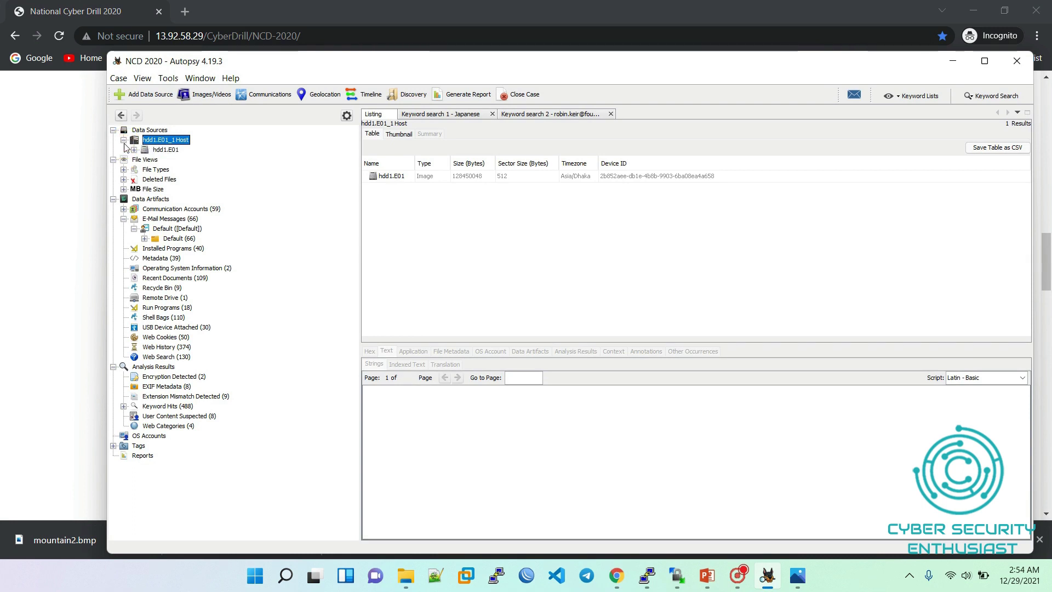
pyautogui.click(134, 150)
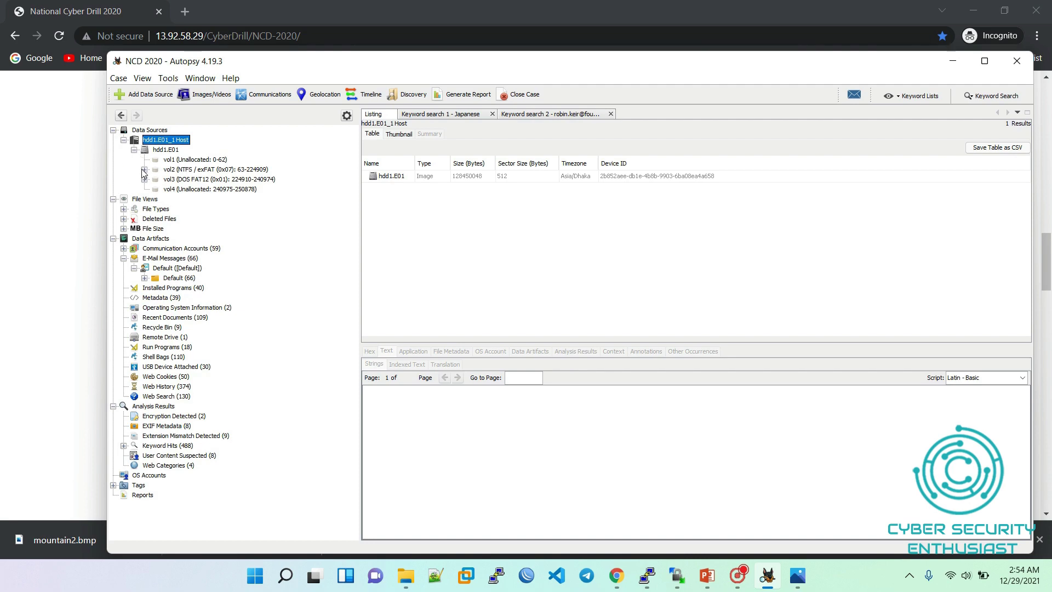
pyautogui.click(144, 169)
pyautogui.click(144, 171)
pyautogui.click(145, 170)
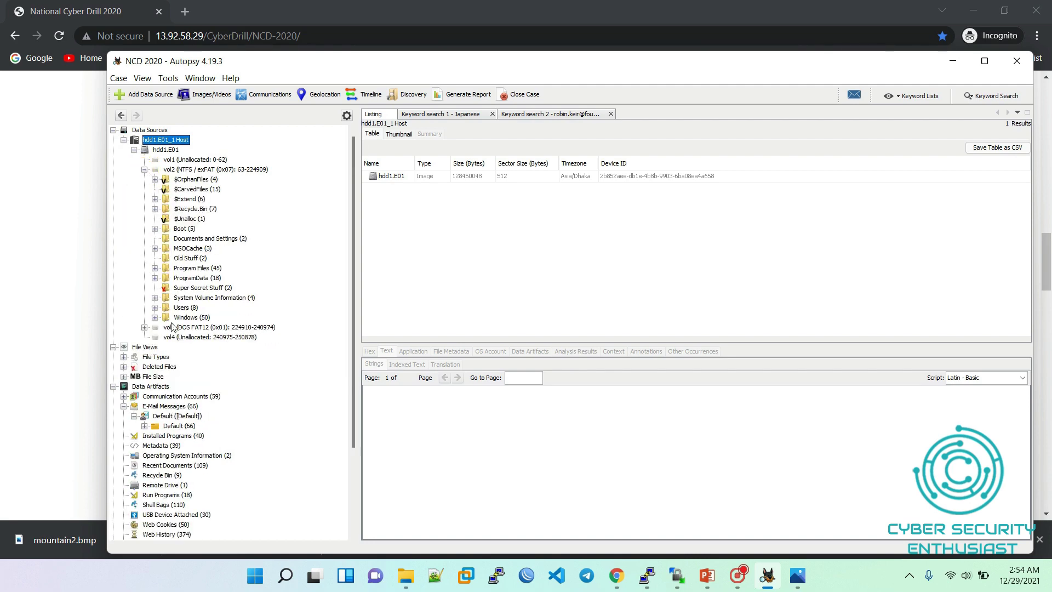
pyautogui.click(154, 307)
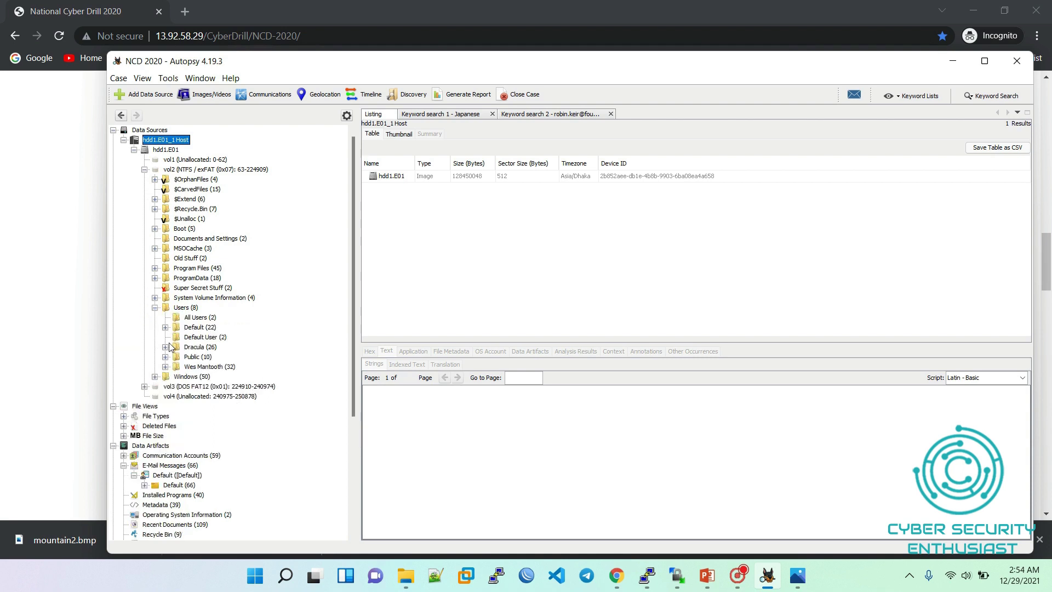
pyautogui.click(165, 367)
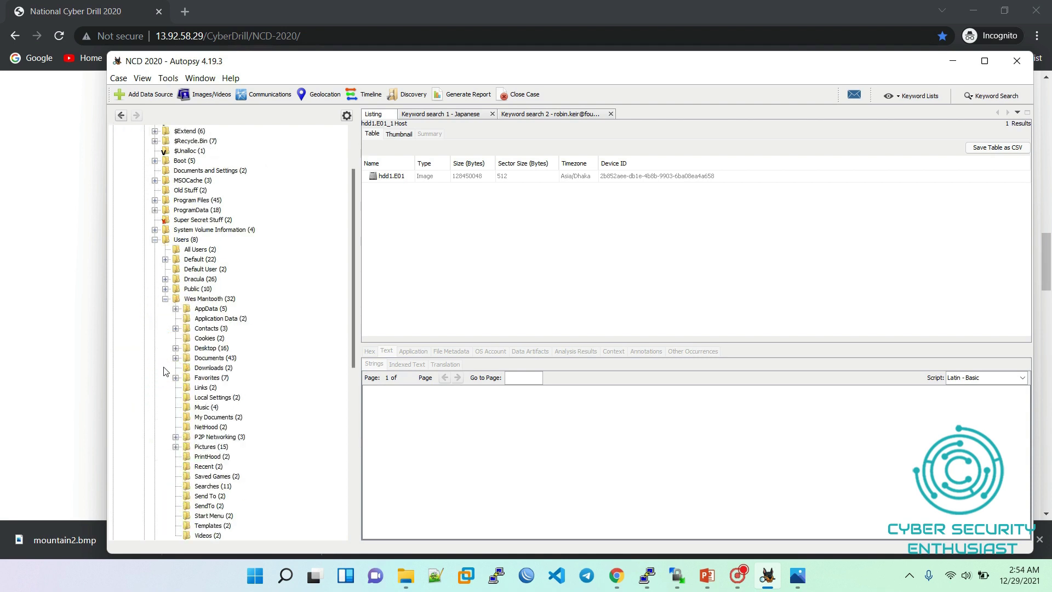
pyautogui.moveTo(355, 294); pyautogui.dragTo(357, 338)
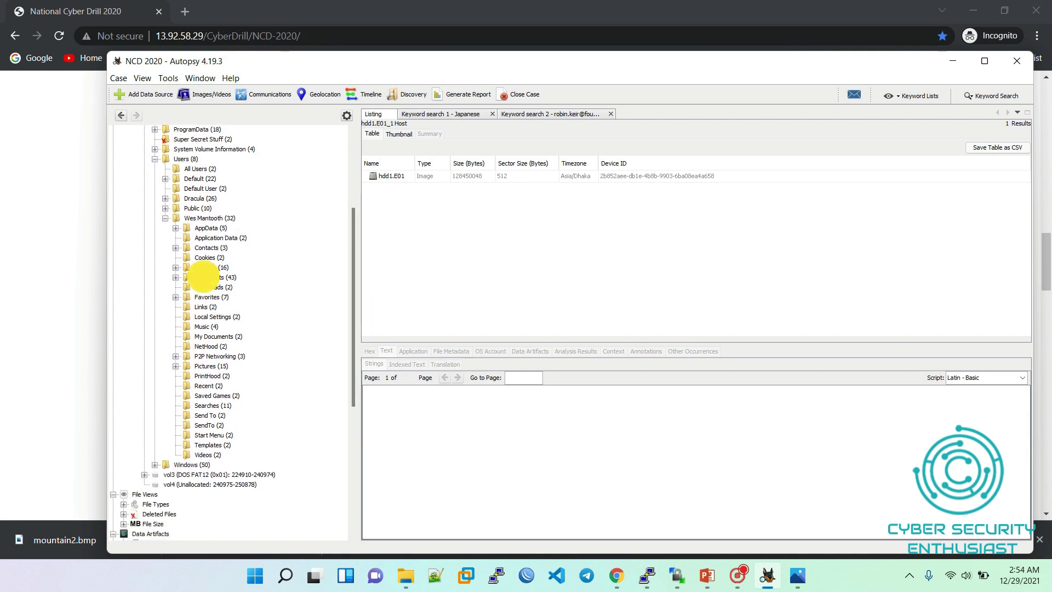
# Step: Open the Tooth Docs folder inside the profile's Documents and view the indexed text of WM.tooth in Autopsy
pyautogui.click(202, 277)
pyautogui.click(176, 277)
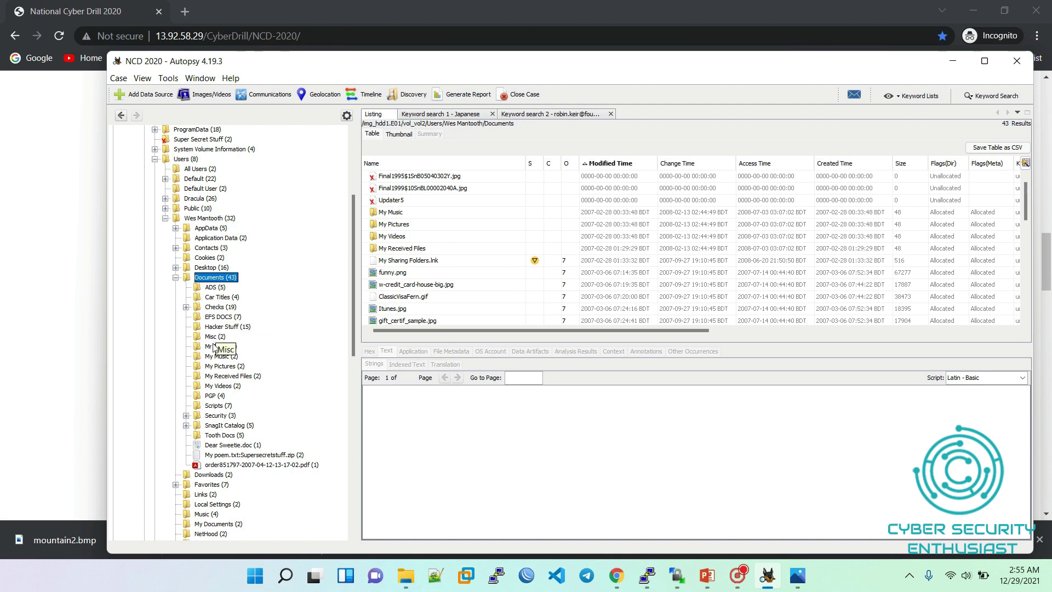
pyautogui.click(218, 435)
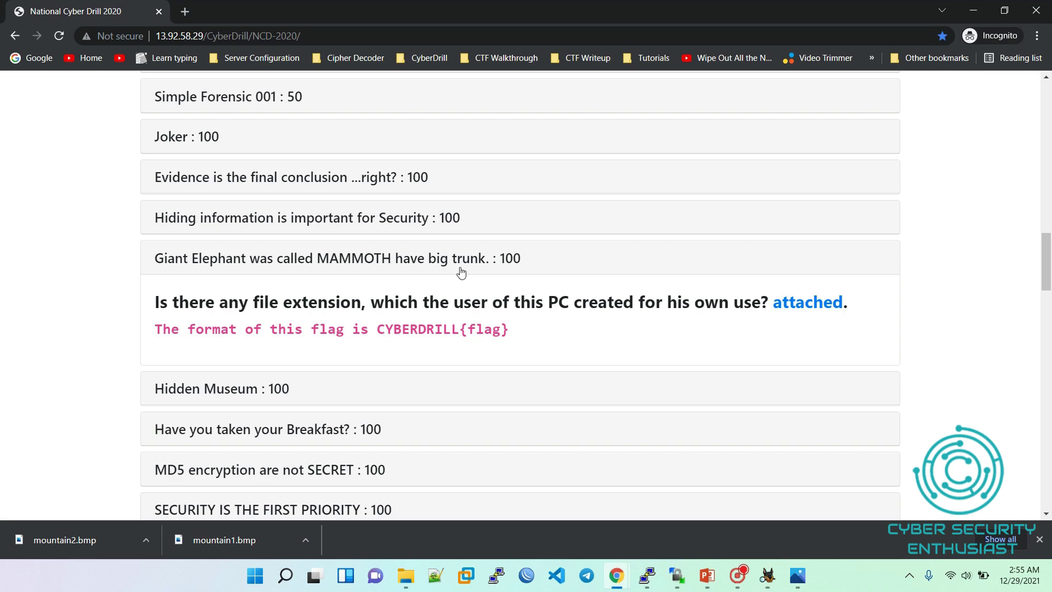
pyautogui.click(767, 576)
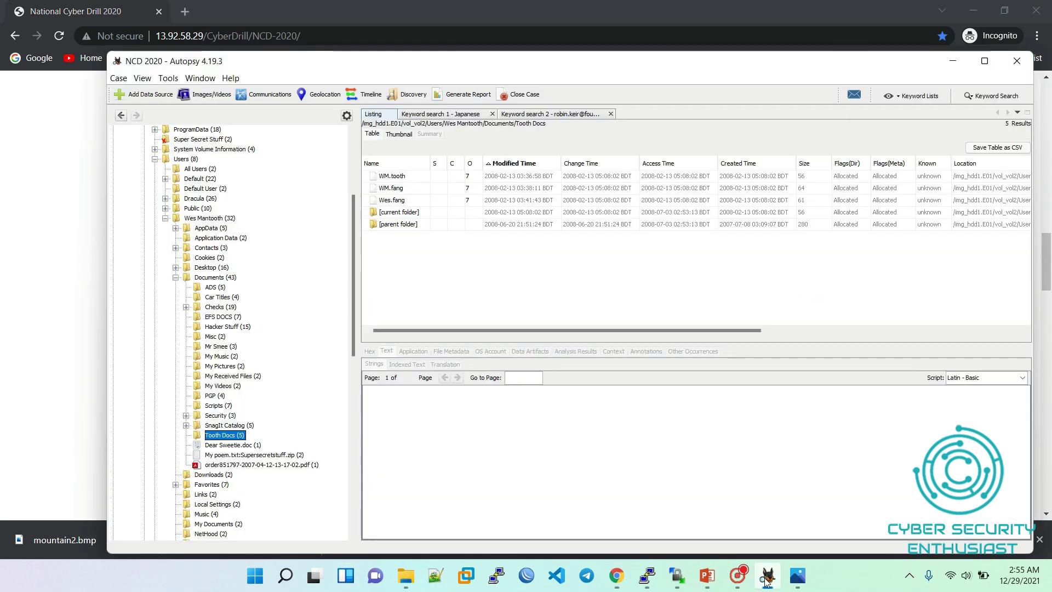
pyautogui.click(409, 177)
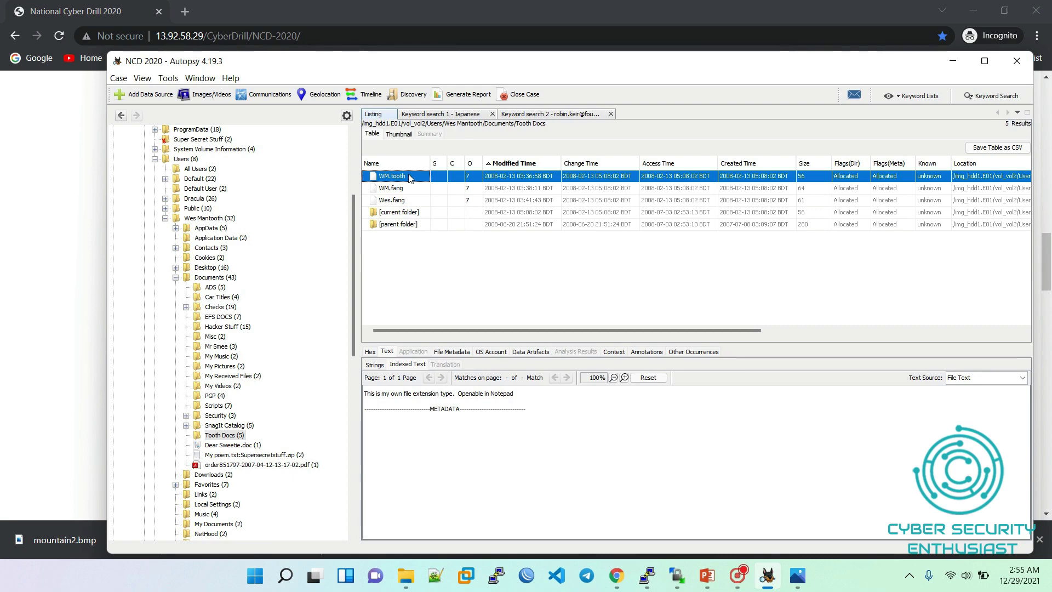
# Step: Return to Chrome, dismiss the downloads bar, collapse the Giant Elephant challenge and expand "Hidden Museum"
pyautogui.click(2, 368)
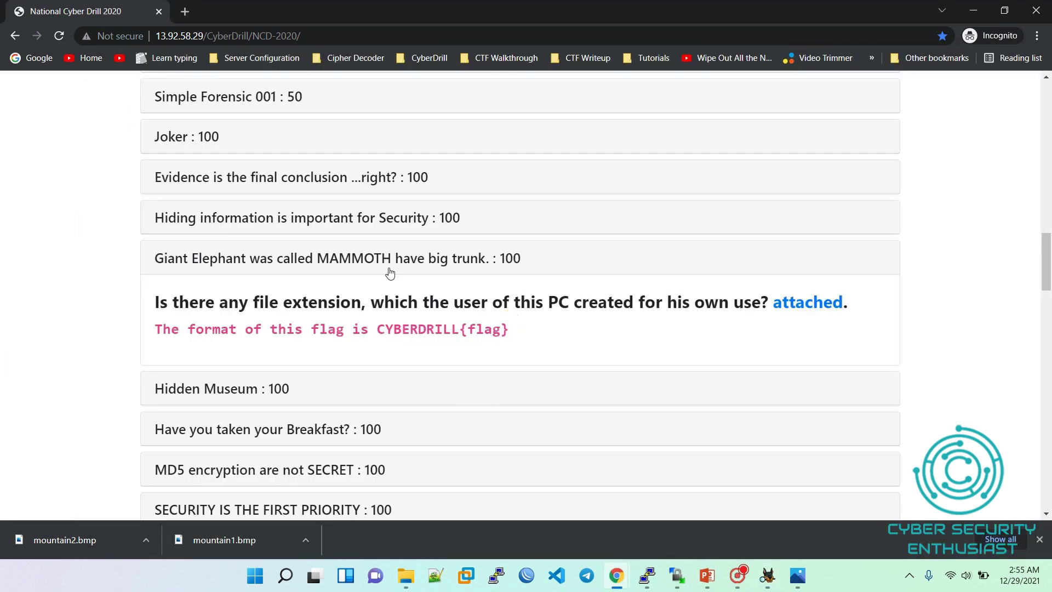
pyautogui.click(534, 259)
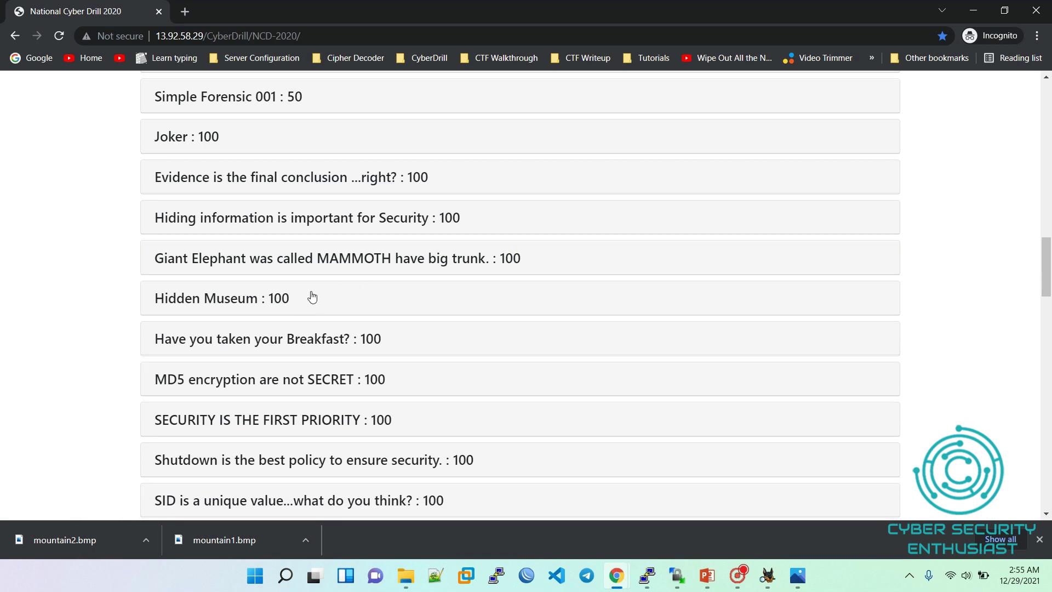
pyautogui.click(1039, 539)
pyautogui.click(340, 299)
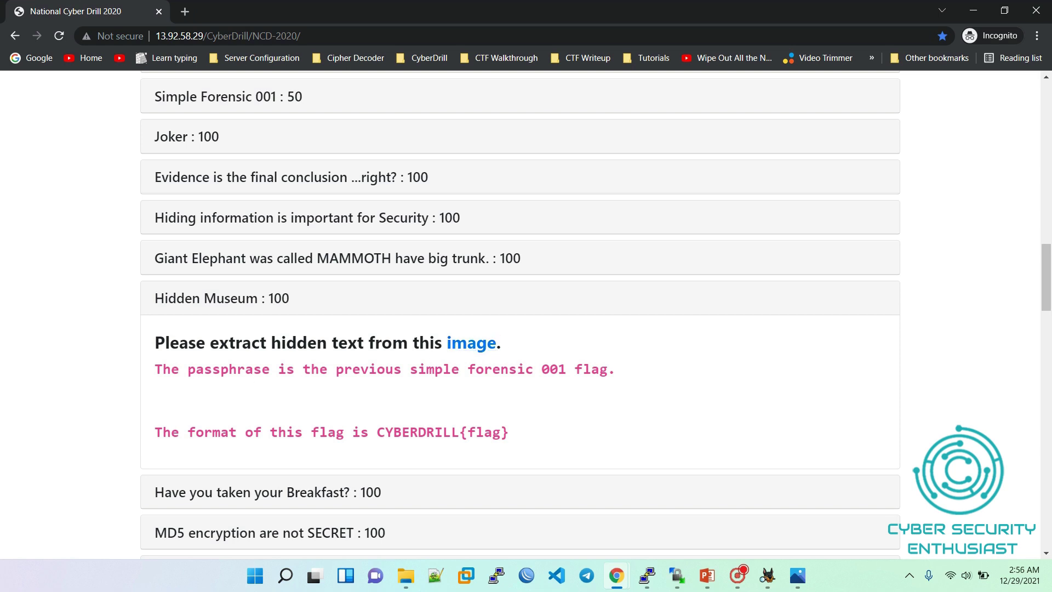
# Step: Highlight the passphrase hint, check the Simple Forensic 001 flag in forensic-01.jpg in Photos, and open the Hidden Museum image in Chrome
pyautogui.moveTo(409, 369); pyautogui.dragTo(617, 373)
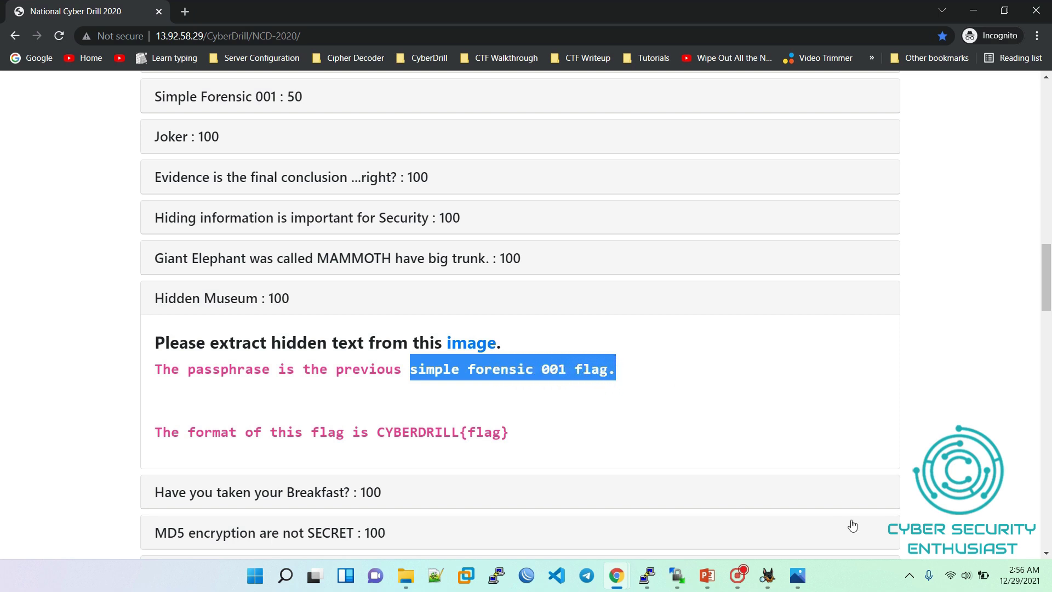
pyautogui.click(798, 575)
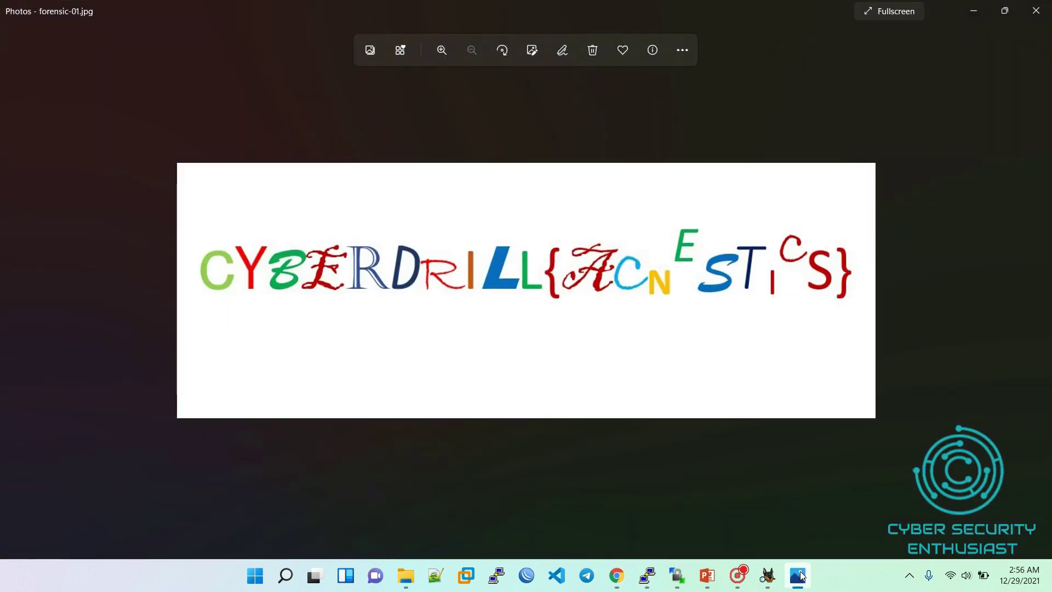
pyautogui.click(798, 575)
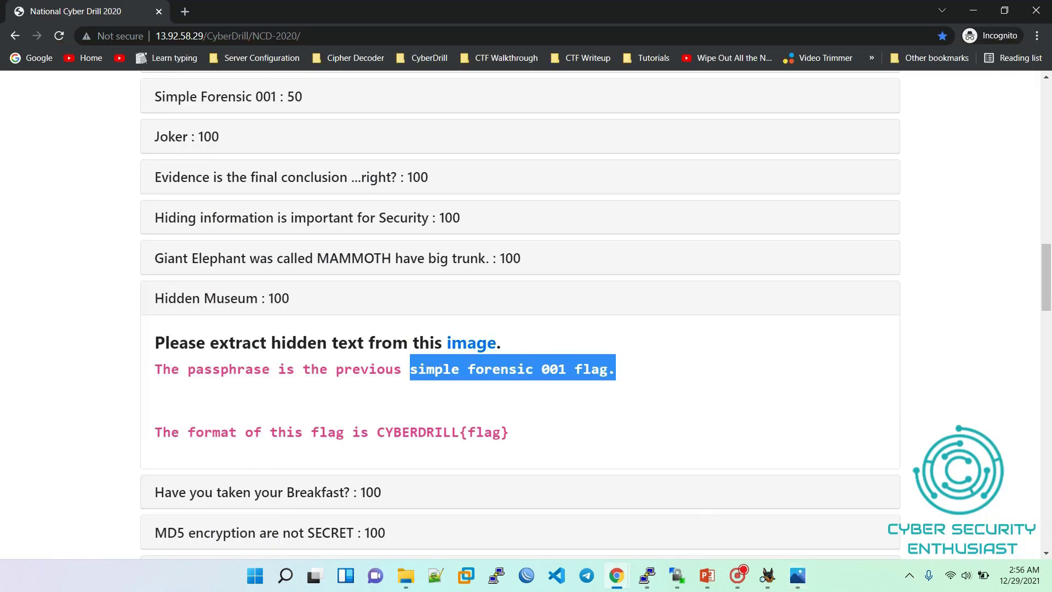
pyautogui.click(460, 342)
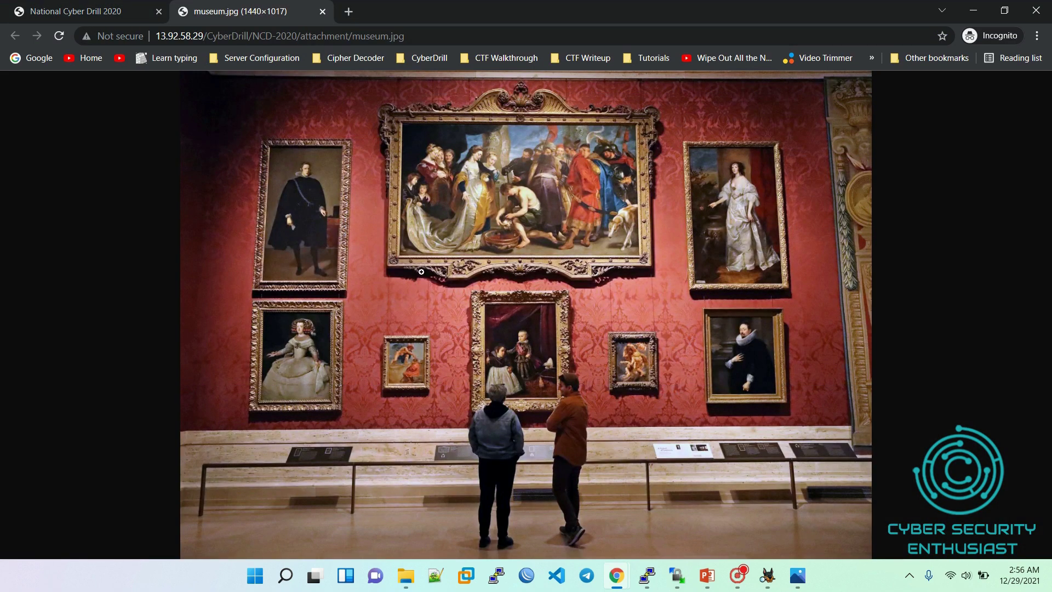
# Step: Save museum.jpg to the NCD 2020 Forensic folder, return to the National Cyber Drill page and deselect the highlighted passphrase hint
pyautogui.rightClick(373, 193)
pyautogui.click(389, 224)
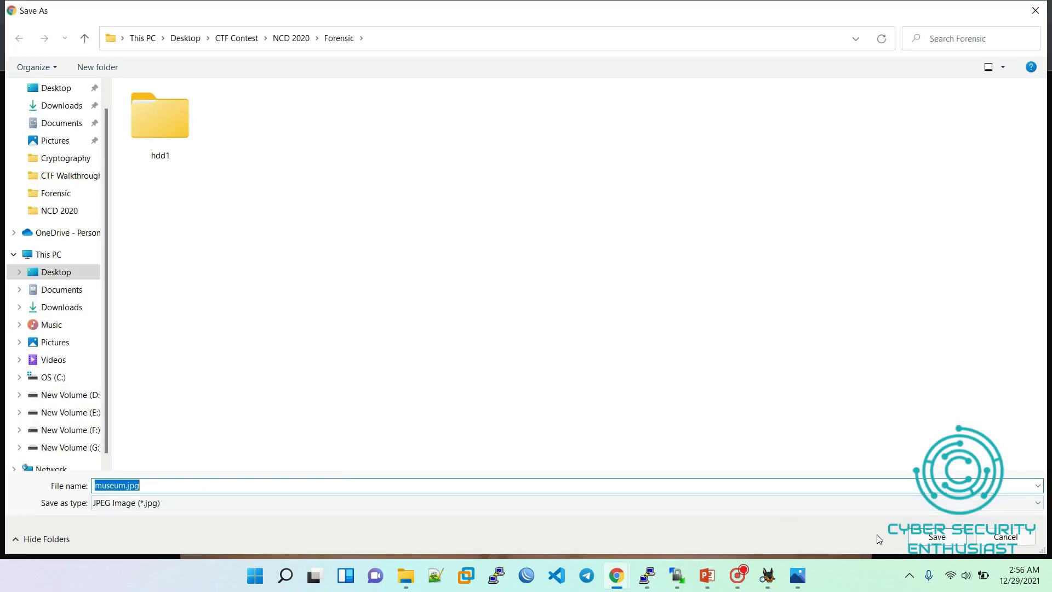
pyautogui.click(932, 539)
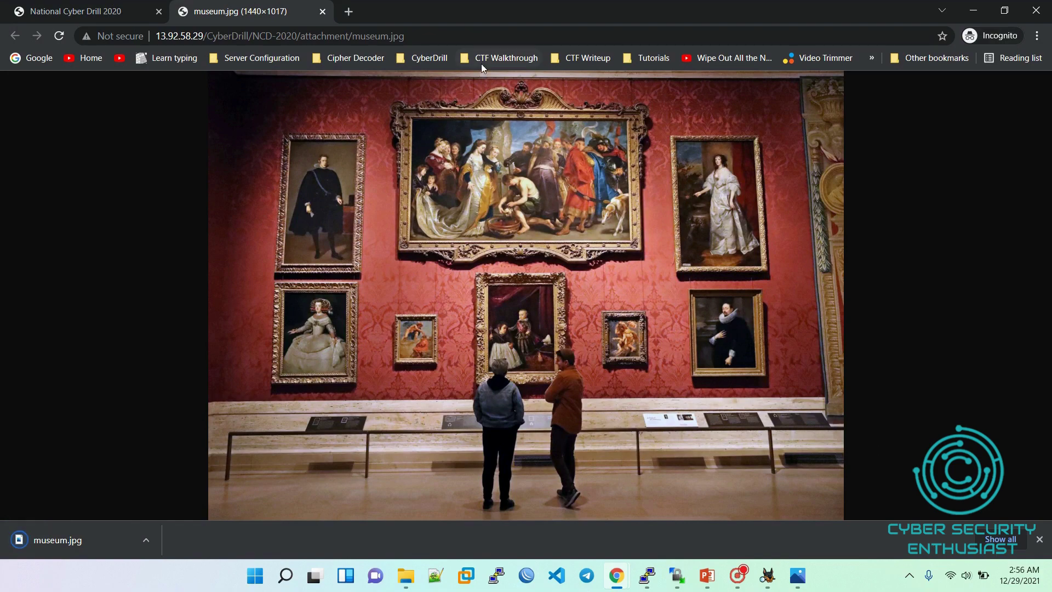
pyautogui.click(20, 8)
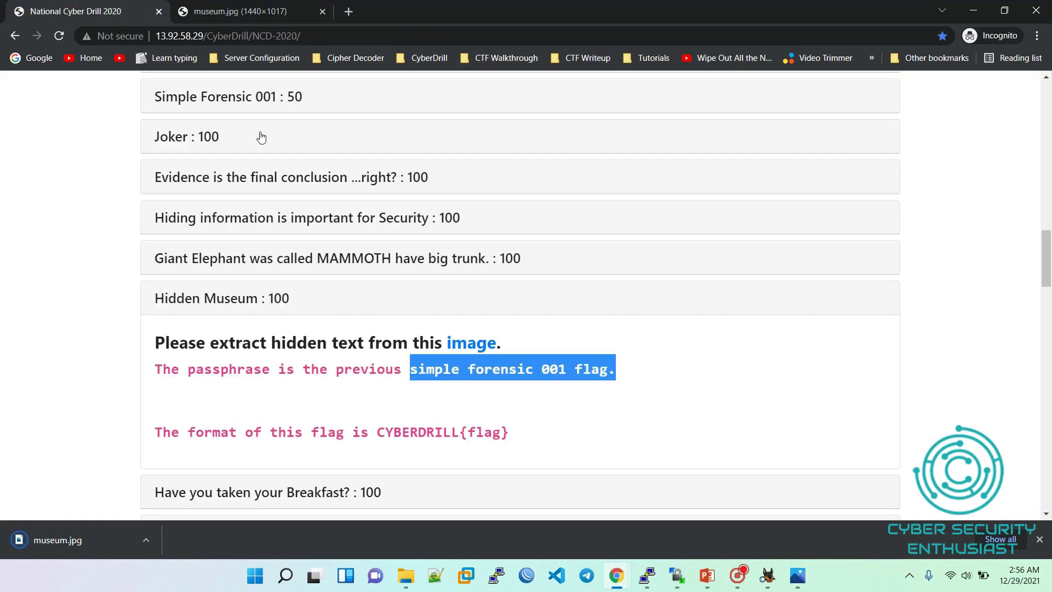
pyautogui.click(291, 359)
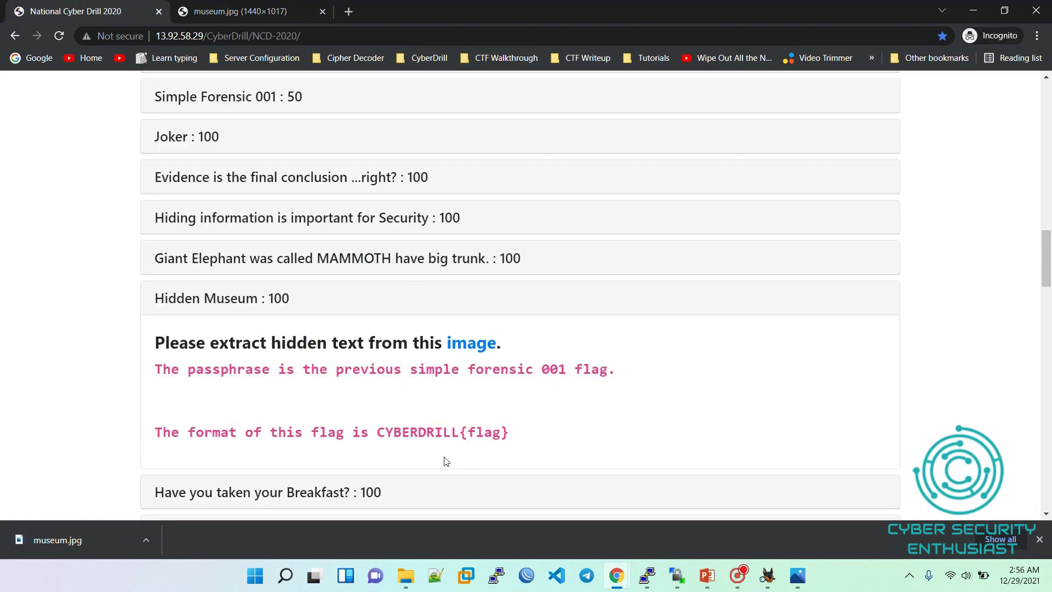
# Step: Switch to WinSCP, upload museum.jpg from the local Forensic folder to /root/CTF/NCD2020/, and minimize WinSCP
pyautogui.click(677, 575)
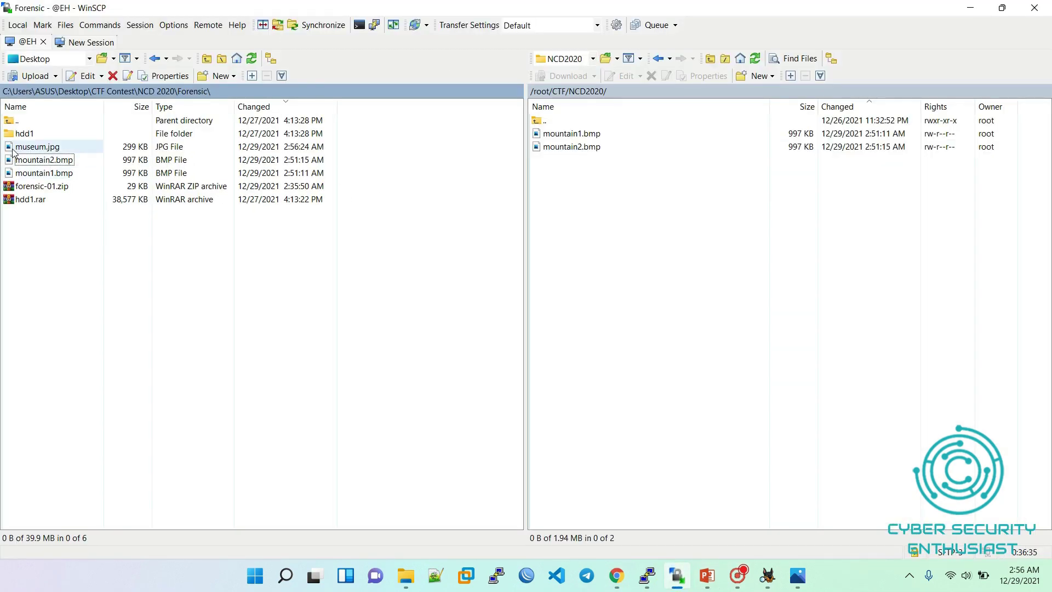
pyautogui.moveTo(17, 147); pyautogui.dragTo(622, 310)
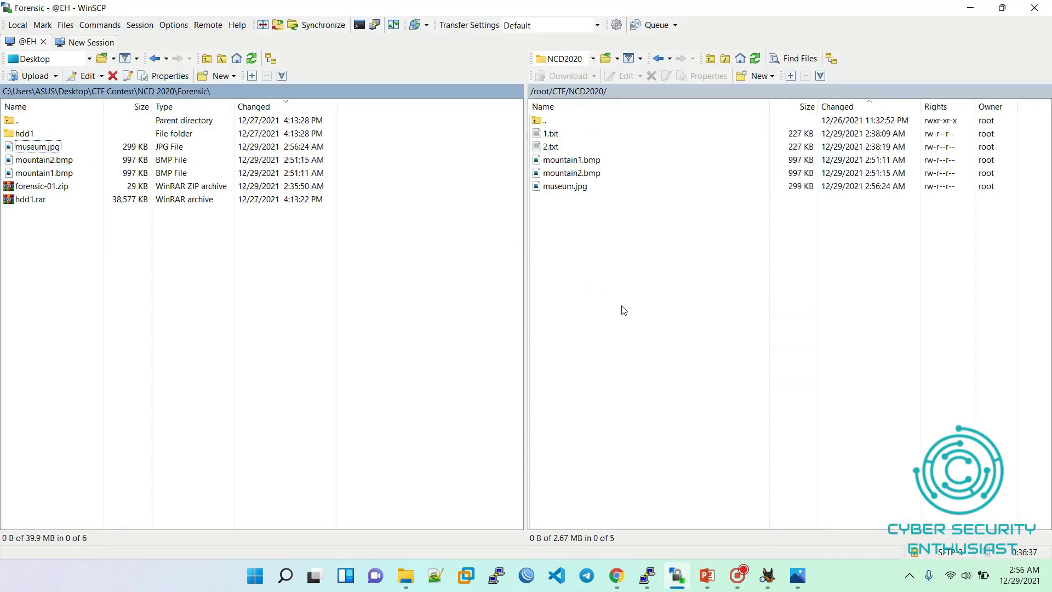
pyautogui.click(970, 8)
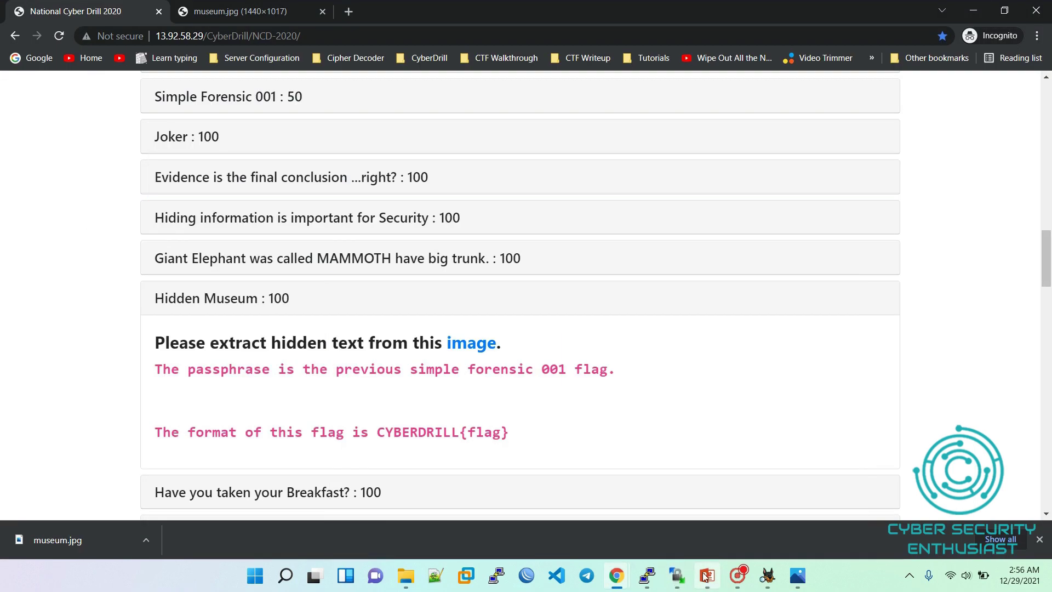
# Step: Switch to the PuTTY terminal, clear it, list the NCD2020 folder and check the museum.jpg entry
pyautogui.click(647, 576)
pyautogui.write('clear')
pyautogui.press('Return')
pyautogui.write('ls')
pyautogui.press('Return')
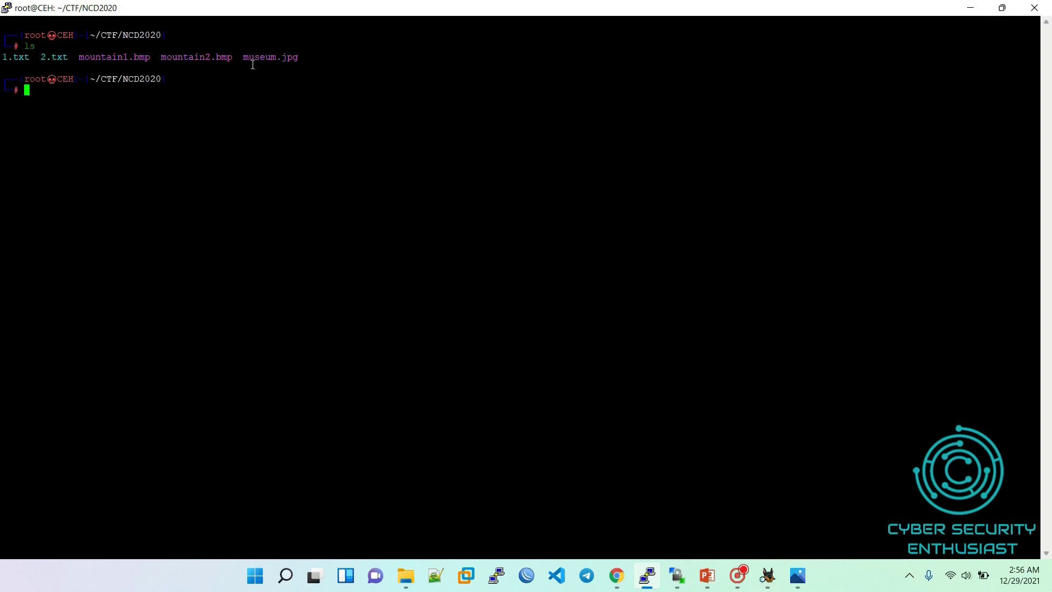
pyautogui.moveTo(245, 64); pyautogui.dragTo(310, 62)
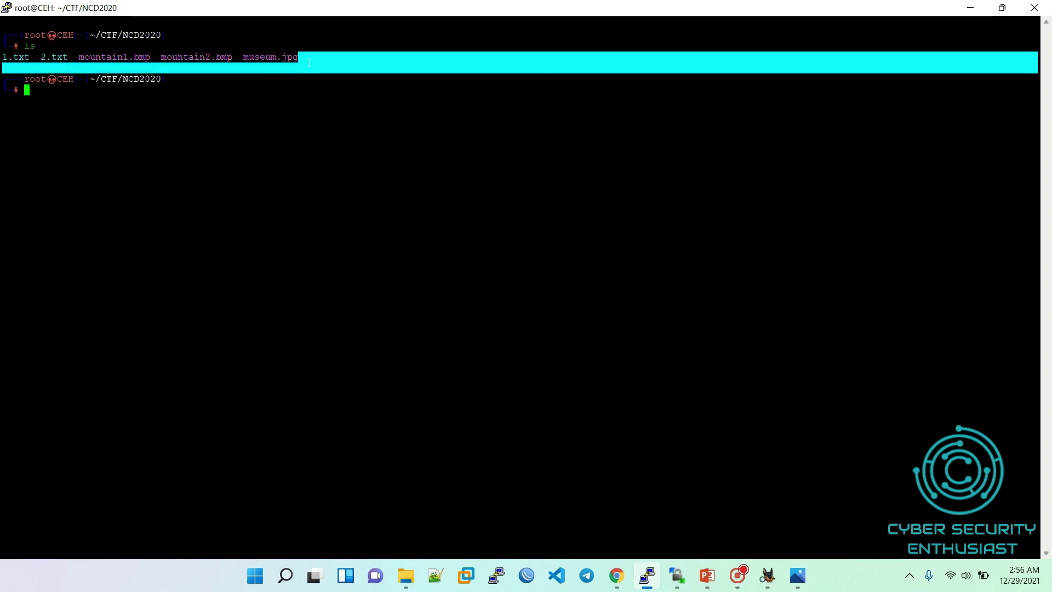
pyautogui.click(307, 58)
pyautogui.moveTo(243, 58); pyautogui.dragTo(321, 61)
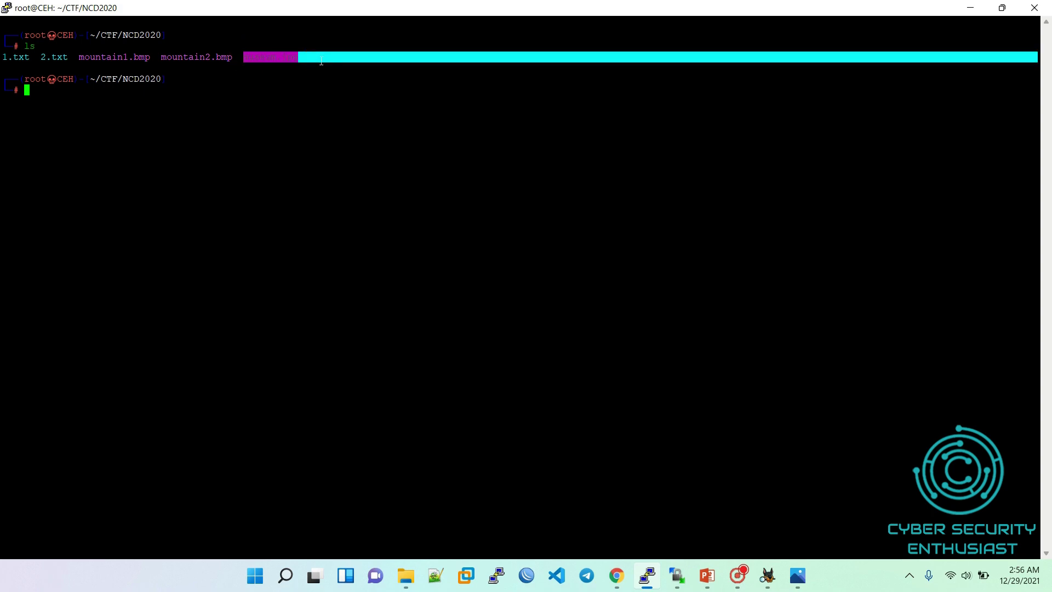
pyautogui.click(188, 120)
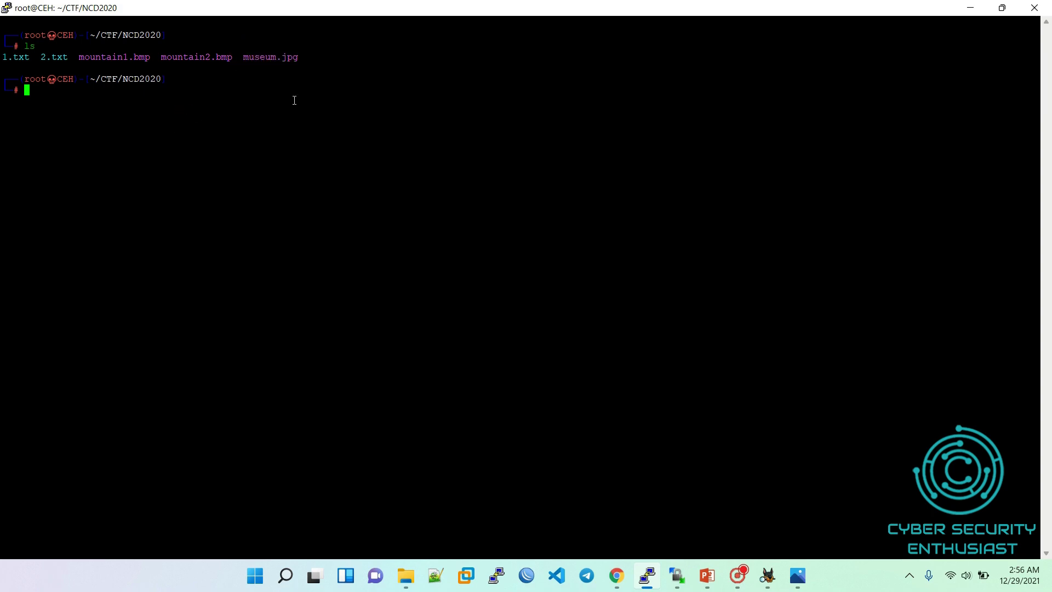
# Step: Recall and run the command "steghide --extract -sf museum.jpg" in the terminal
pyautogui.press('Up')
pyautogui.press('Home')
pyautogui.press('Right')
pyautogui.press('Right')
pyautogui.press('Right')
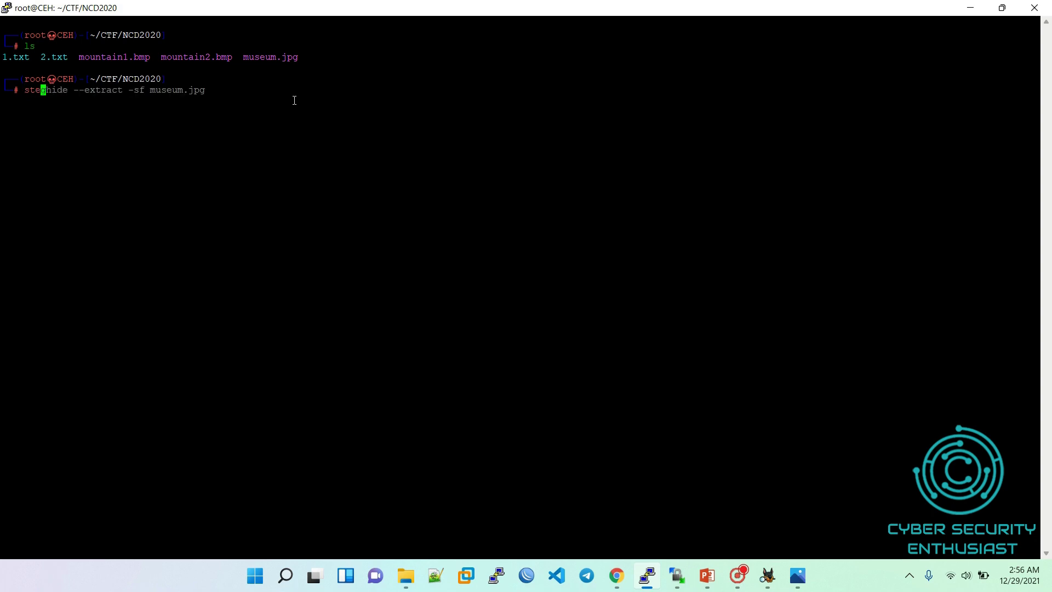
pyautogui.press('Right')
pyautogui.press('Right')
pyautogui.press('Right')
pyautogui.press('Right')
pyautogui.press('Right')
pyautogui.press('Right')
pyautogui.press('Right')
pyautogui.press('Right')
pyautogui.press('Right')
pyautogui.press('Right')
pyautogui.press('End')
pyautogui.press('Left')
pyautogui.press('Left')
pyautogui.press('Right')
pyautogui.press('Right')
pyautogui.press('Return')
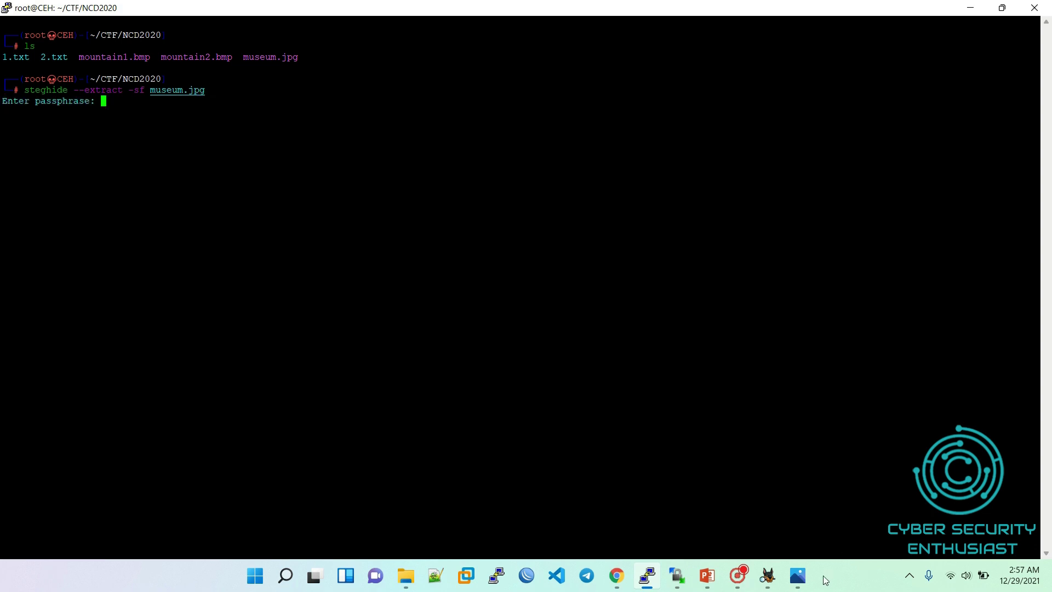
# Step: Show forensic-01.jpg from Photos and the terminal as smaller windows, and enter the steghide passphrase taken from the Simple Forensic 001 flag
pyautogui.click(803, 579)
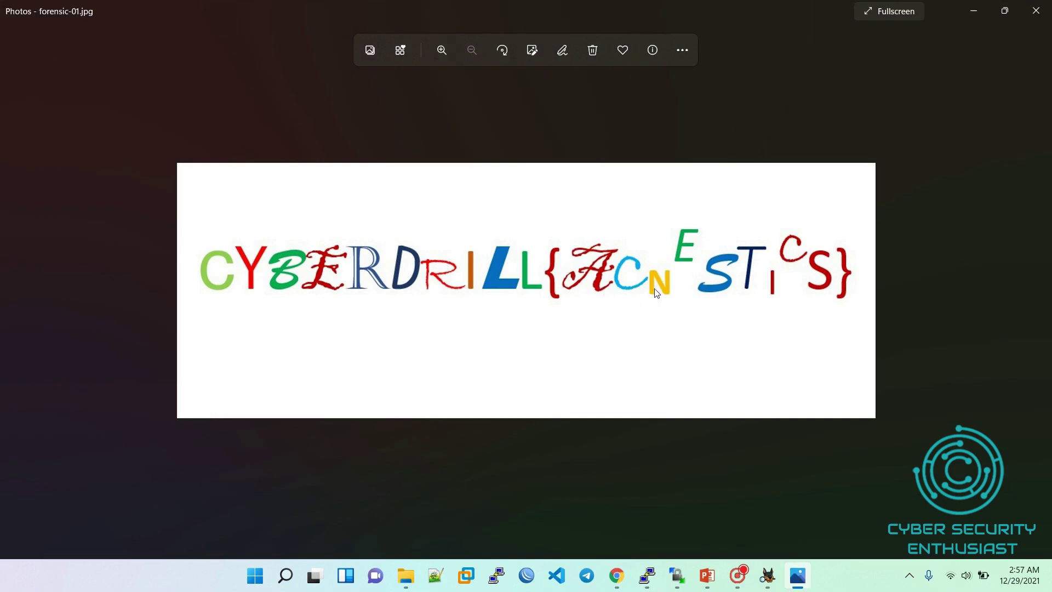
pyautogui.click(1004, 11)
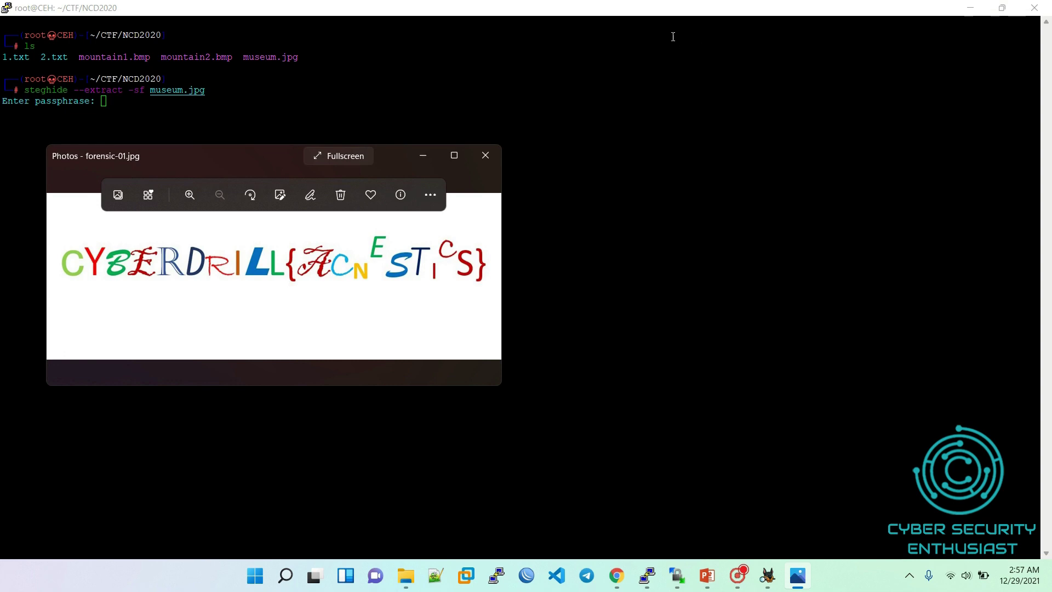
pyautogui.doubleClick(750, 9)
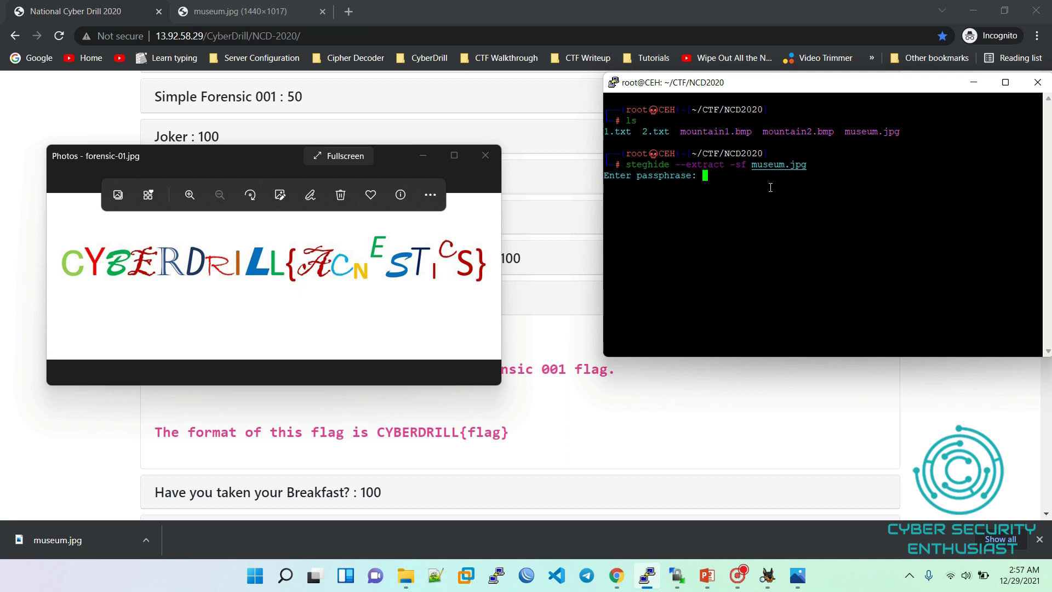
pyautogui.press('Return')
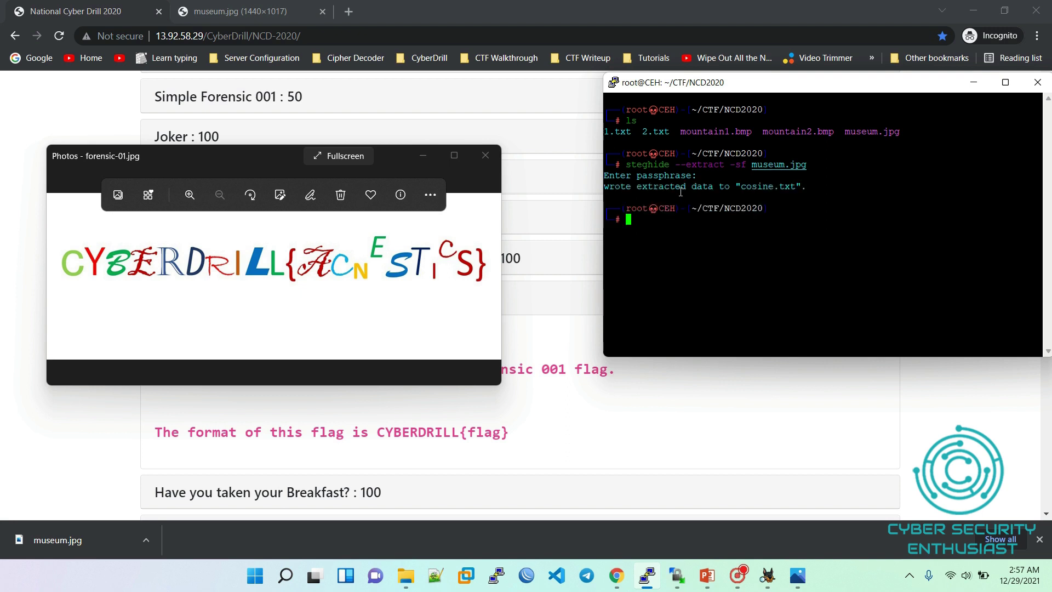
# Step: Display the contents of cosine.txt with cat, highlight the flag line, and close the Photos window
pyautogui.moveTo(742, 188); pyautogui.dragTo(789, 189)
pyautogui.write('c')
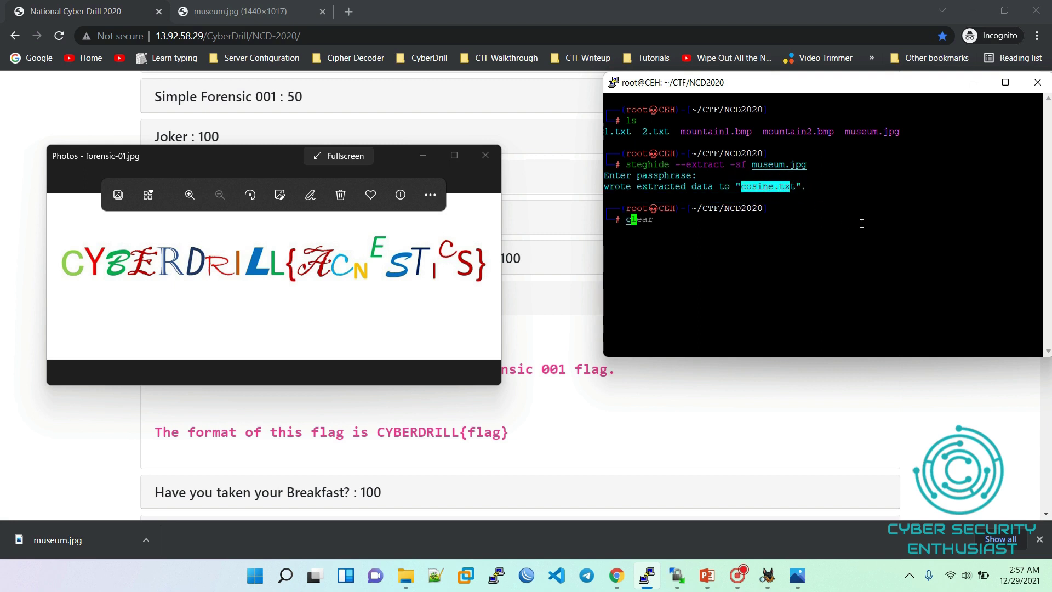
pyautogui.write('at c')
pyautogui.press('Tab')
pyautogui.press('Return')
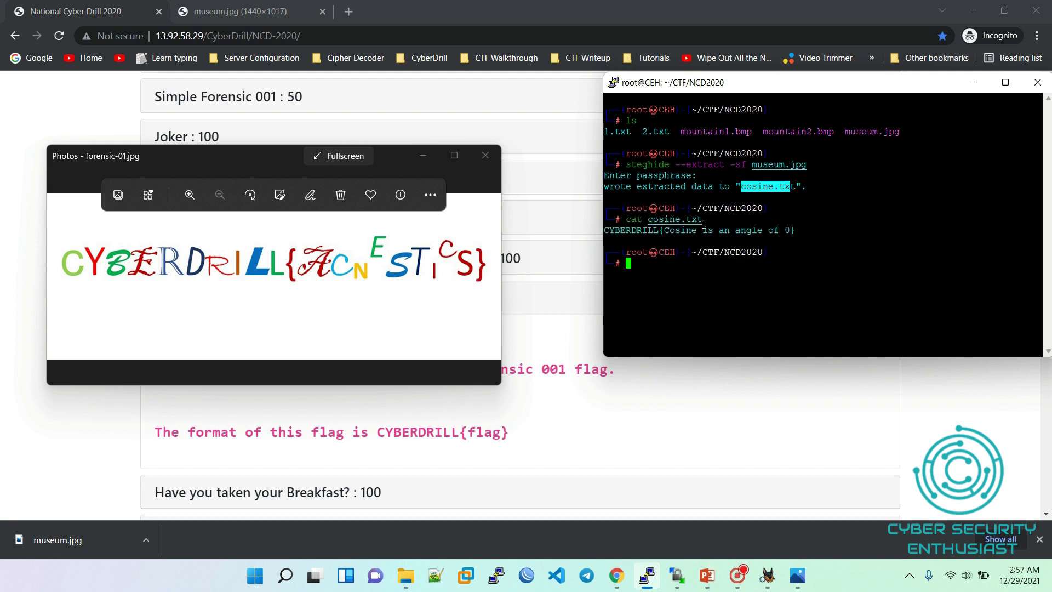
pyautogui.moveTo(604, 229); pyautogui.dragTo(805, 230)
pyautogui.click(491, 154)
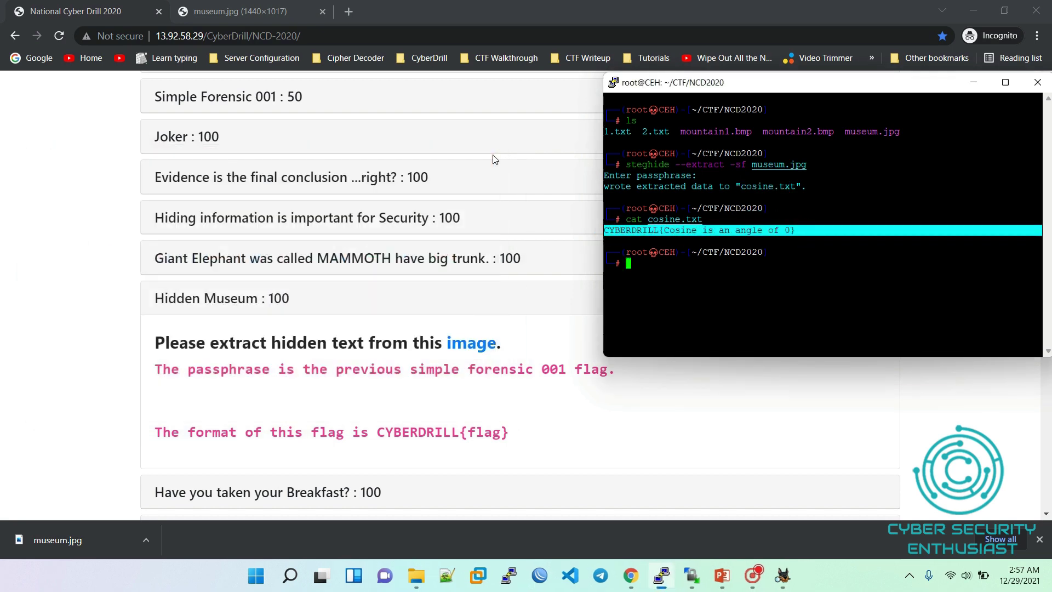
# Step: Return to Chrome, collapse the Hidden Museum challenge, dismiss the downloads bar and expand "Have you taken your Breakfast?"
pyautogui.click(77, 257)
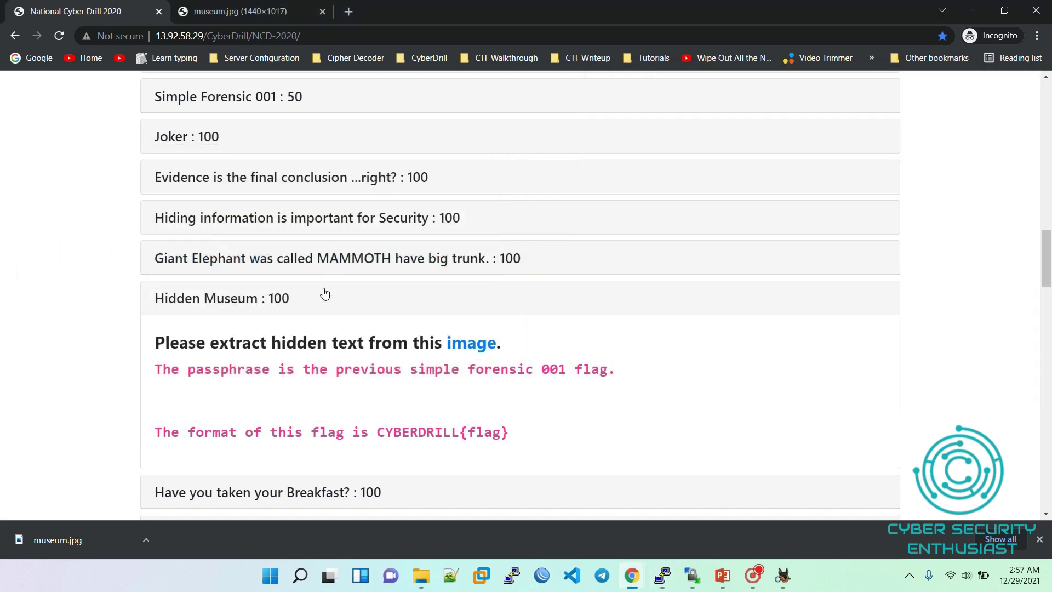
pyautogui.click(313, 303)
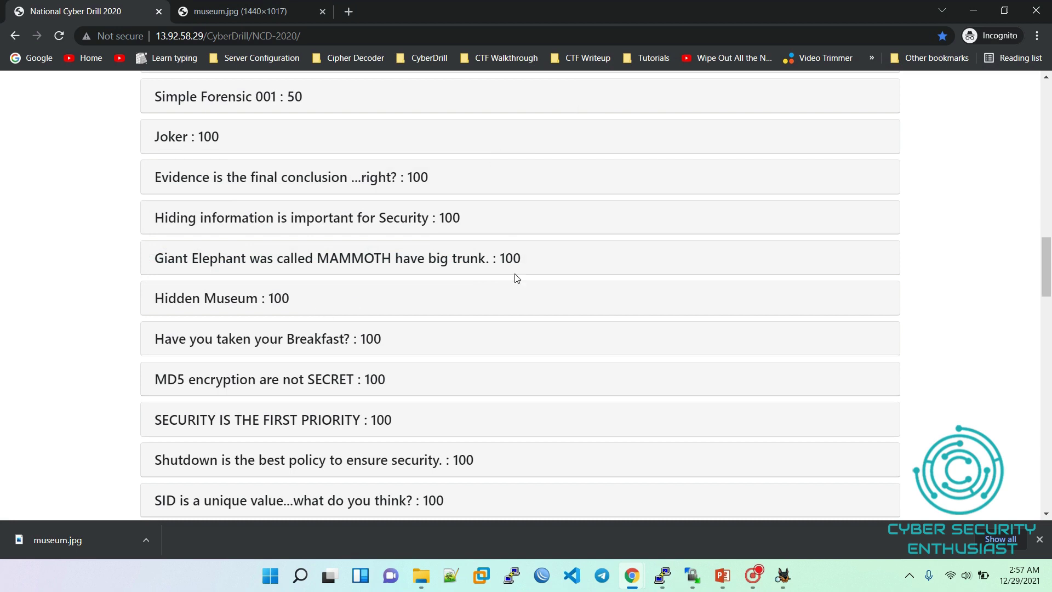
pyautogui.click(1035, 533)
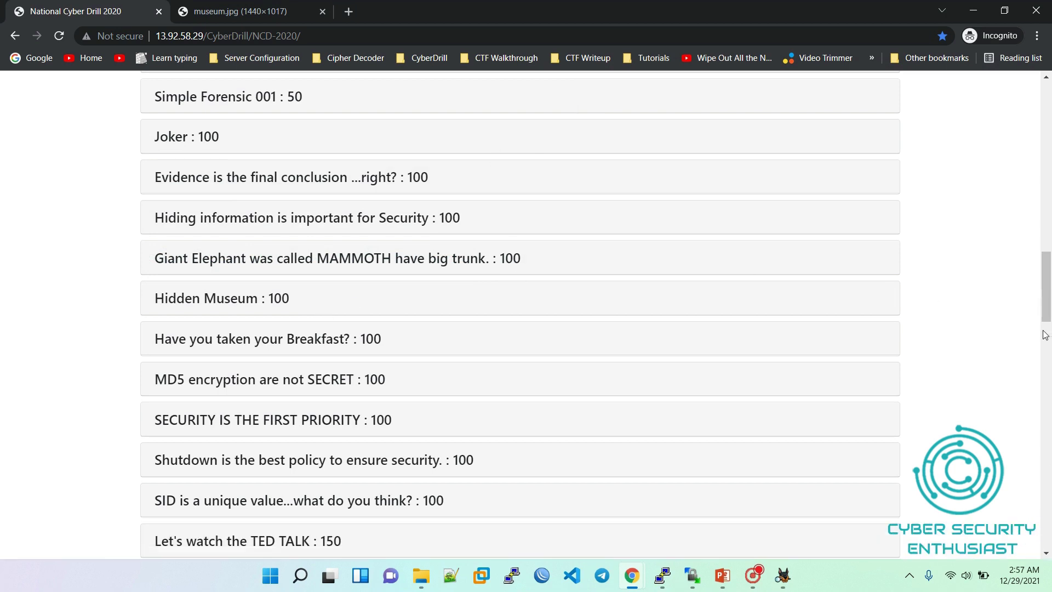
pyautogui.moveTo(1040, 284); pyautogui.dragTo(1046, 316)
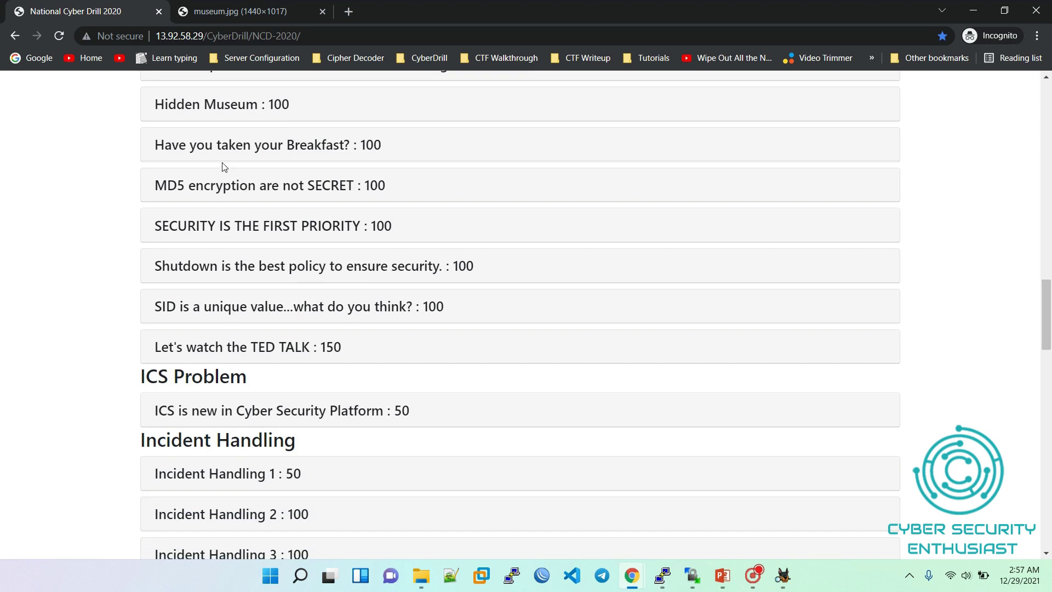
pyautogui.click(425, 151)
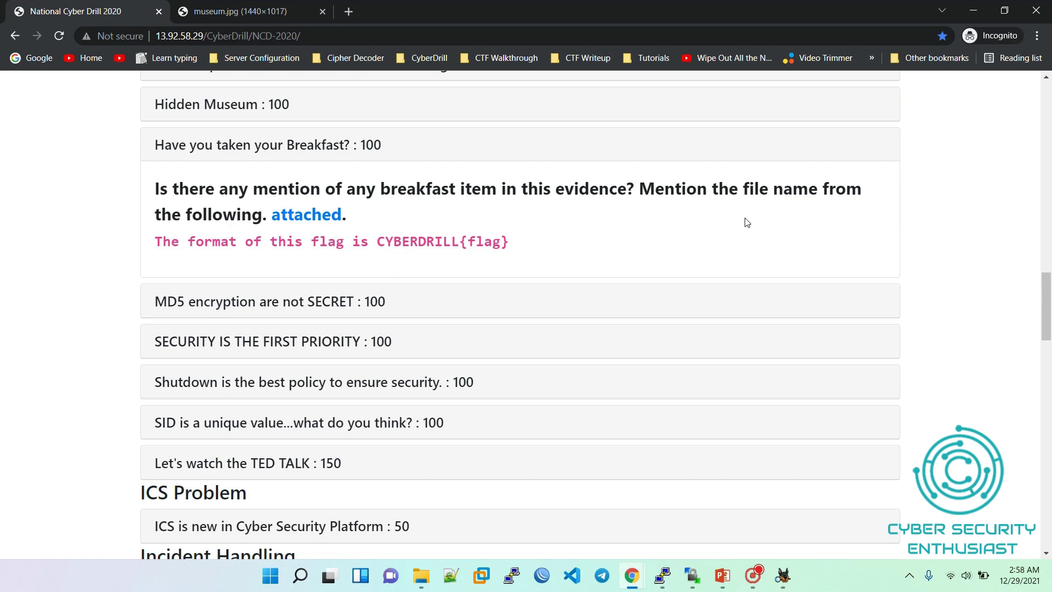
# Step: Switch to Autopsy and look through the file listing of the user profile's Documents folder
pyautogui.click(784, 578)
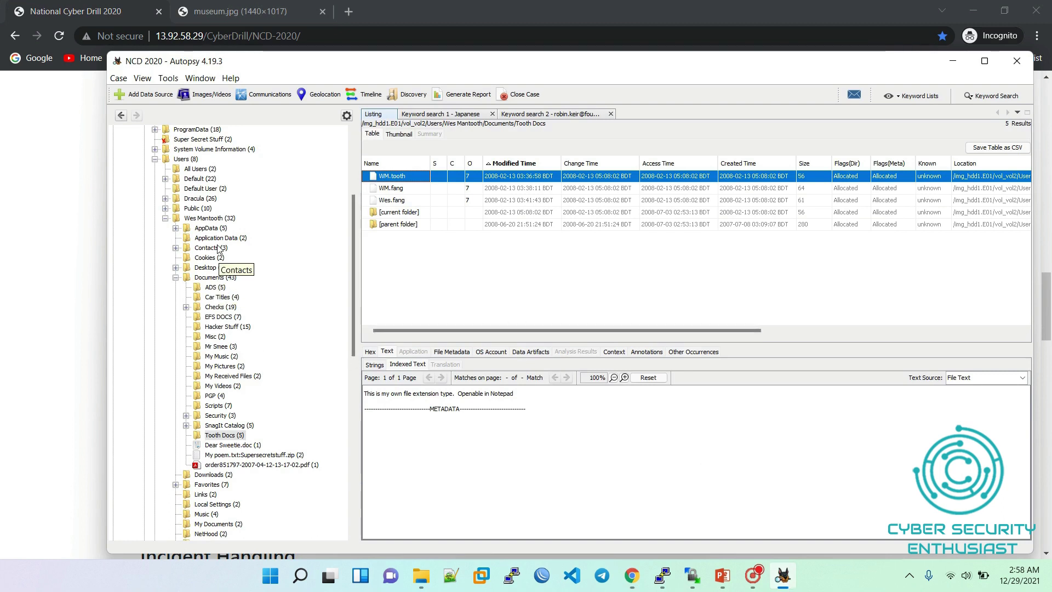
pyautogui.click(209, 277)
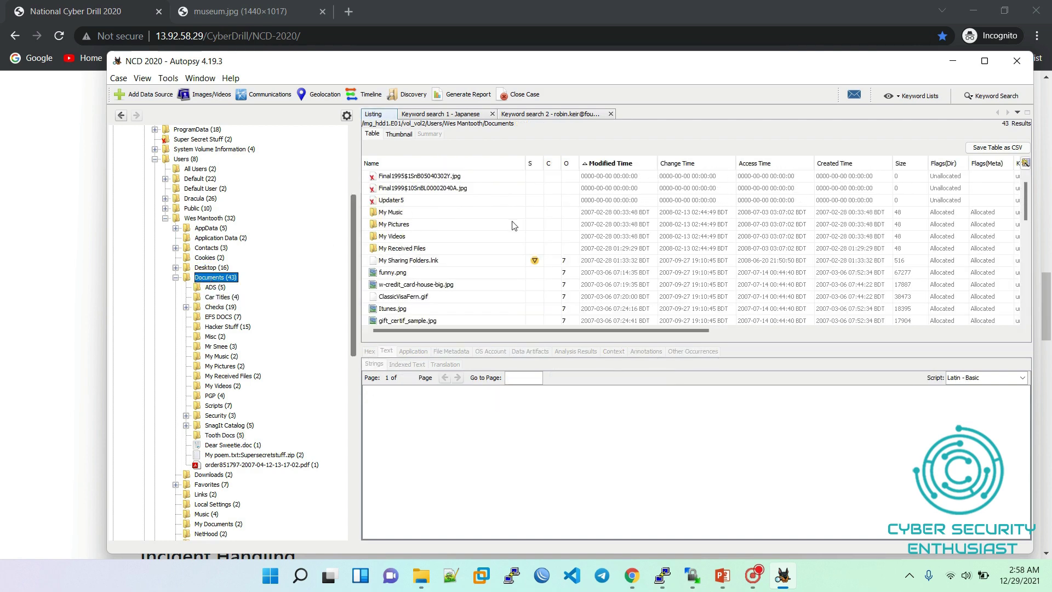
pyautogui.click(1023, 187)
pyautogui.moveTo(1022, 188); pyautogui.dragTo(1017, 257)
pyautogui.moveTo(1020, 227); pyautogui.dragTo(1020, 202)
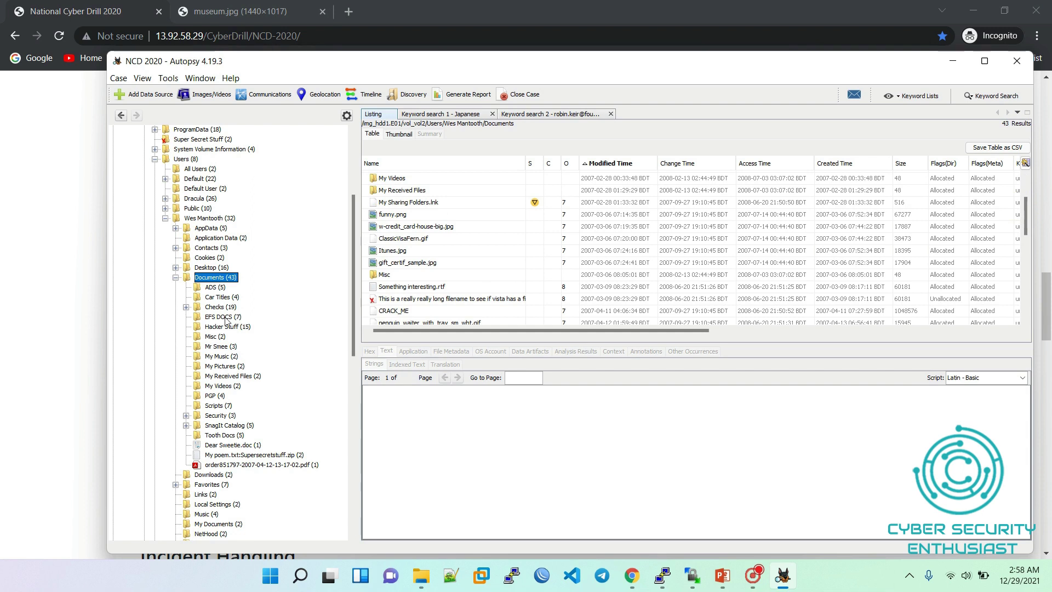
# Step: Check My Music, collapse the Documents folder, and play pf3.wav from the user profile's Music folder
pyautogui.click(219, 357)
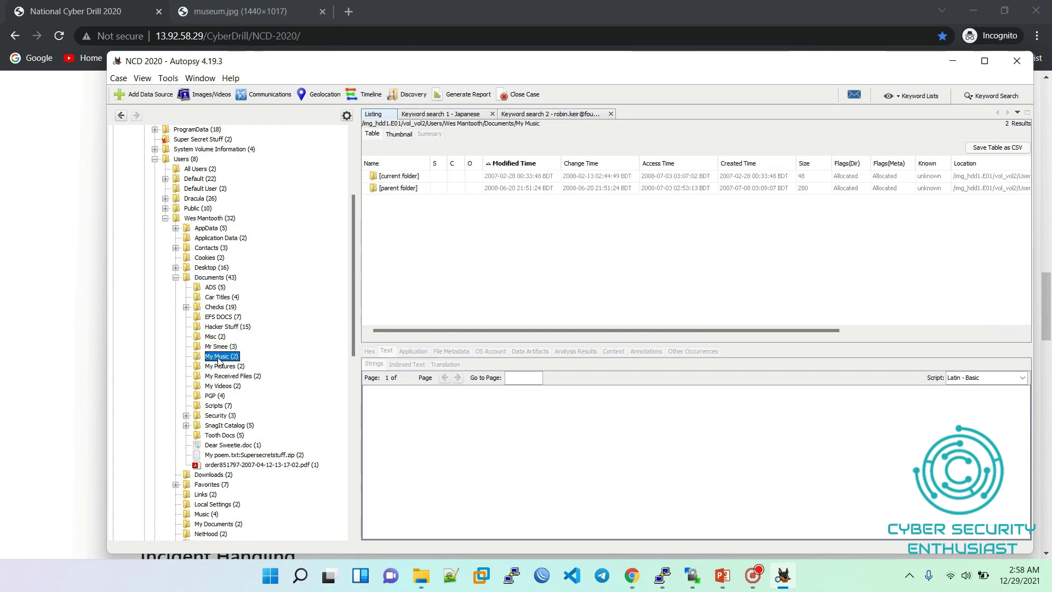
pyautogui.click(176, 277)
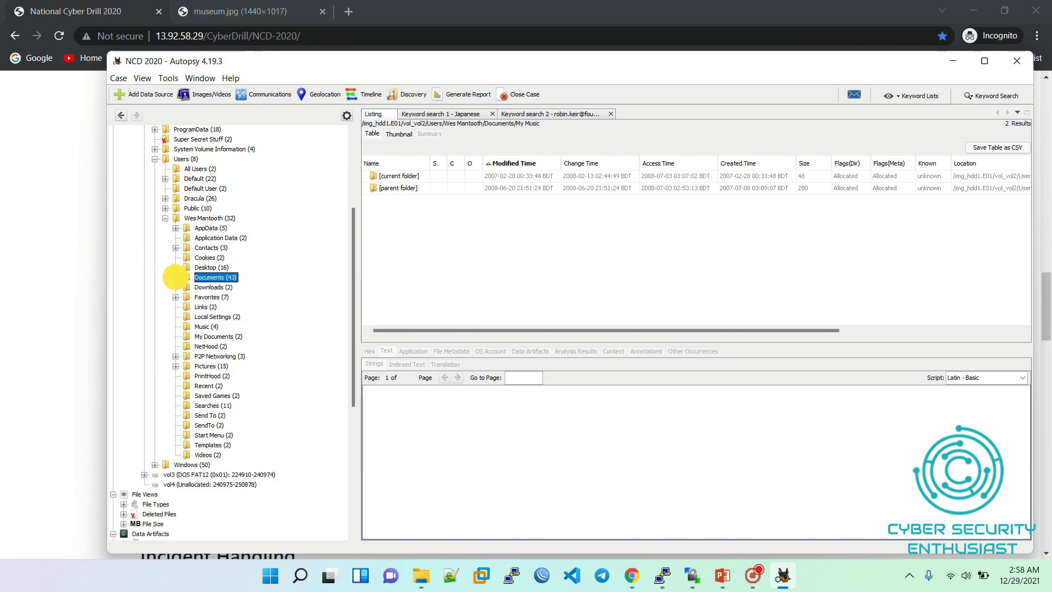
pyautogui.click(204, 327)
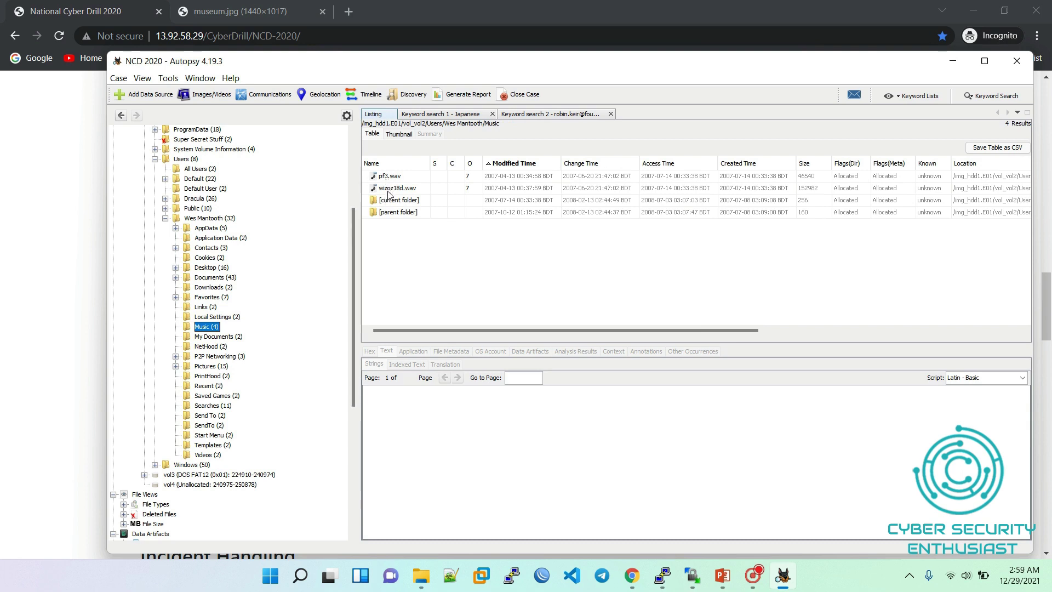
pyautogui.click(386, 177)
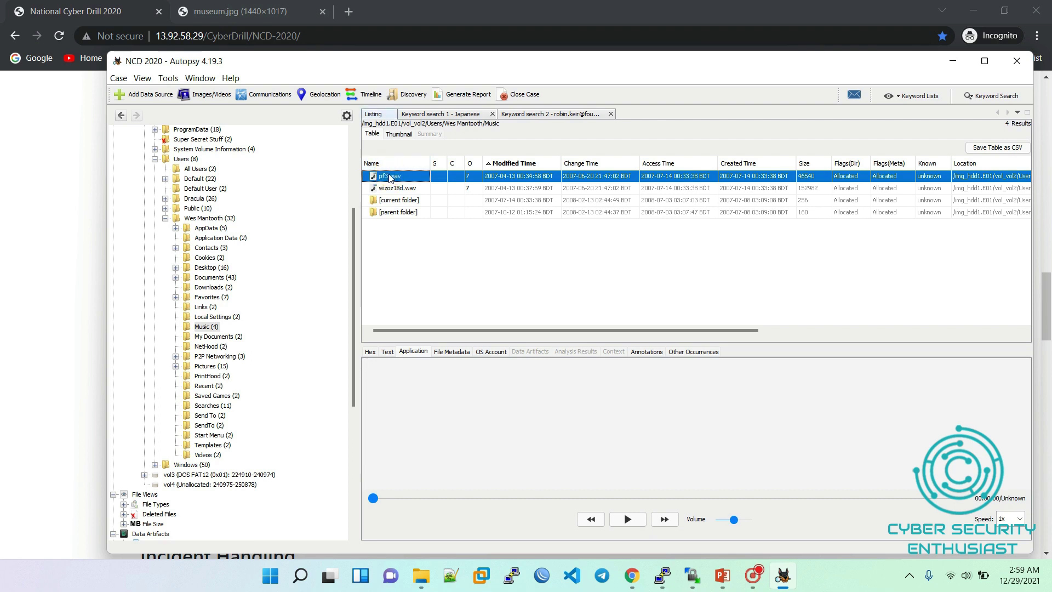
pyautogui.click(626, 519)
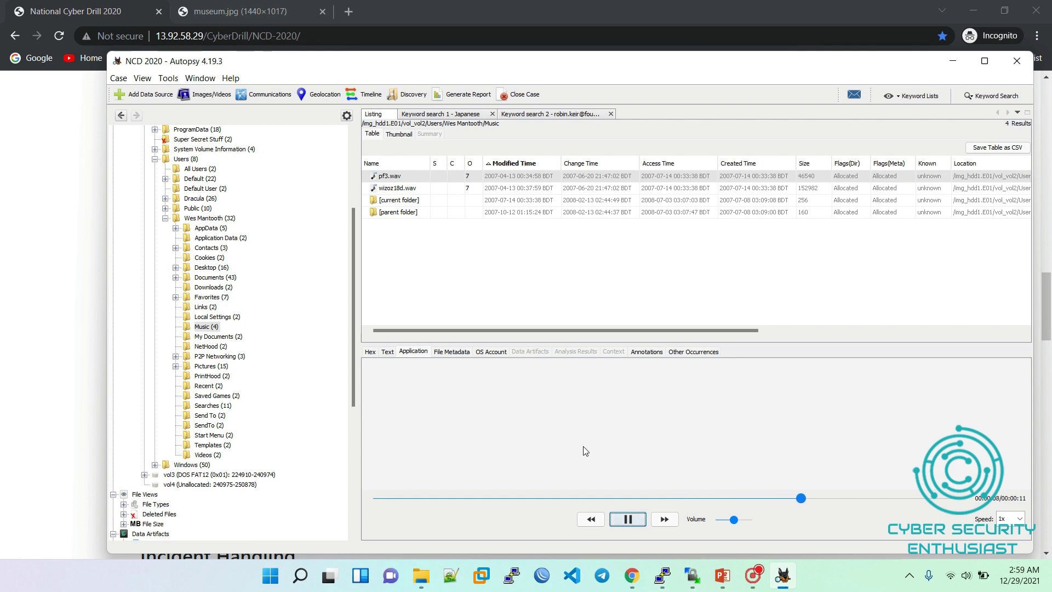
pyautogui.click(629, 521)
# Step: Return to Chrome, collapse the Breakfast challenge and expand "MD5 encryption are not SECRET"
pyautogui.click(1, 210)
pyautogui.click(414, 143)
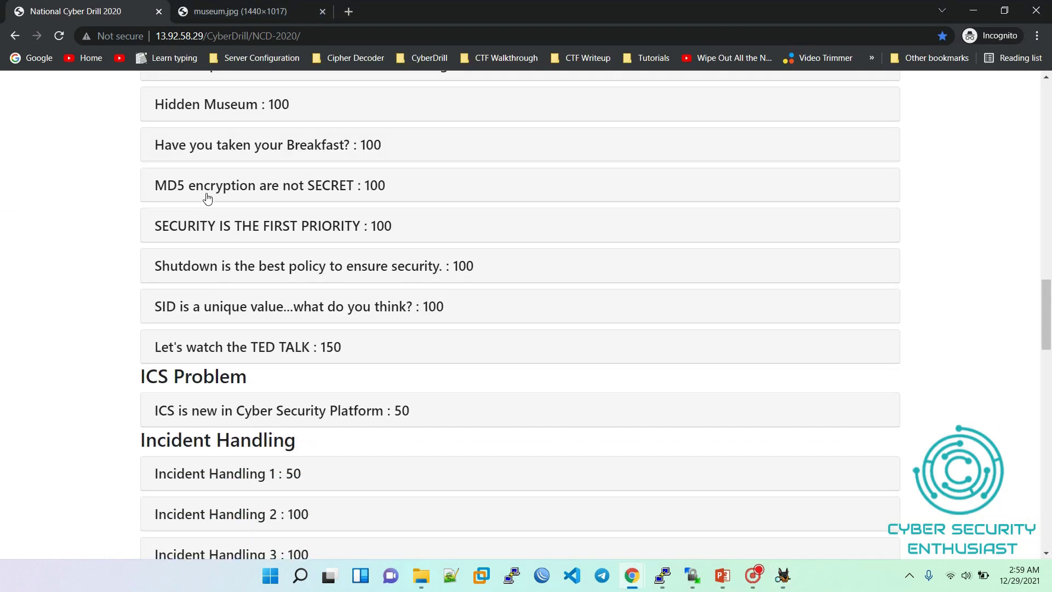
pyautogui.click(413, 186)
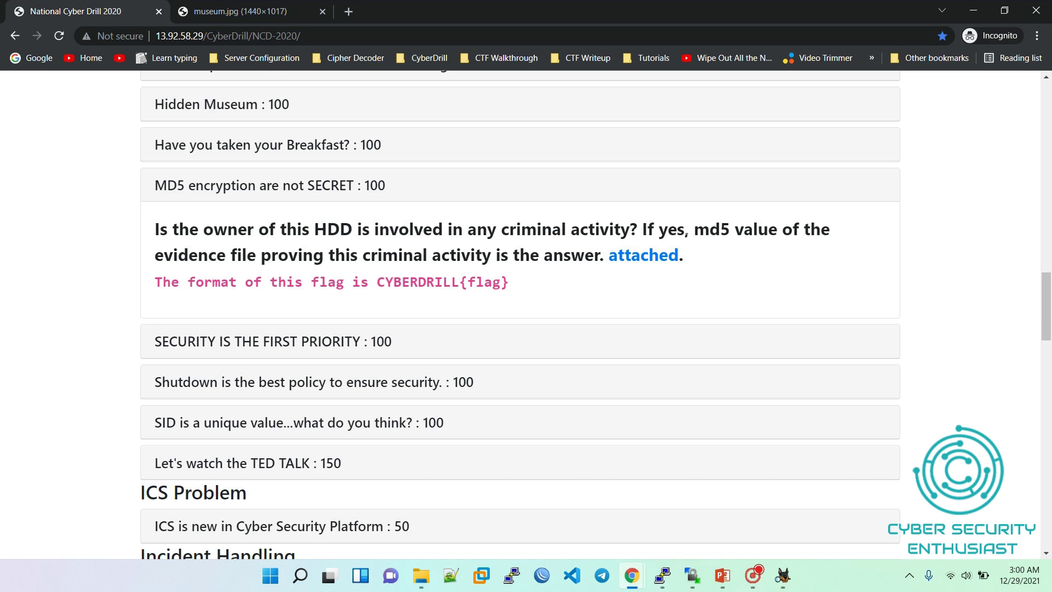
# Step: Highlight the md5 requirement in the challenge, switch to Autopsy and check the secret and Stuff to Delete folders on the user profile's Desktop
pyautogui.moveTo(695, 229); pyautogui.dragTo(845, 239)
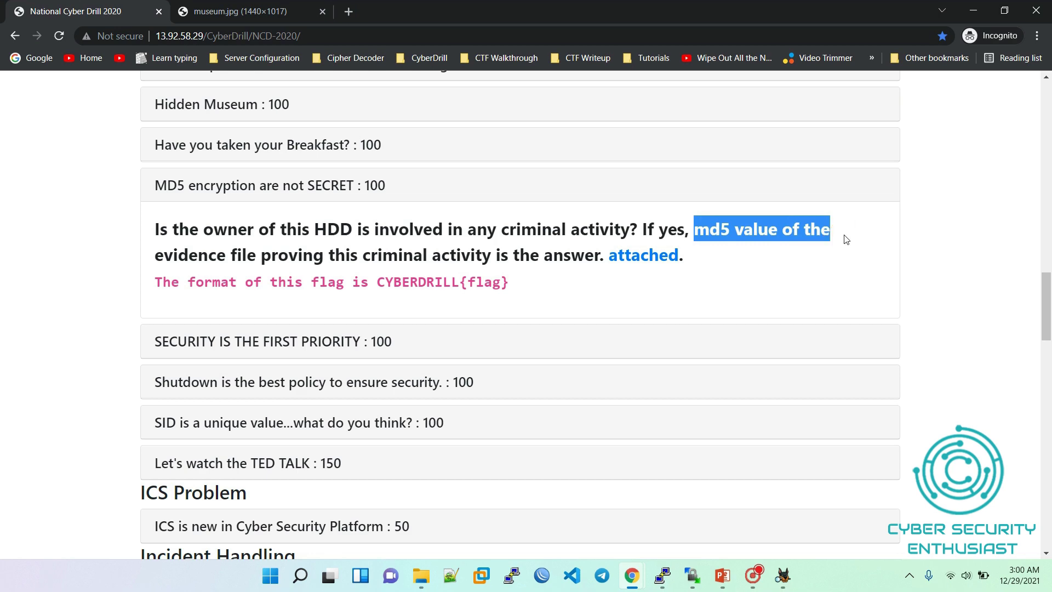
pyautogui.click(783, 574)
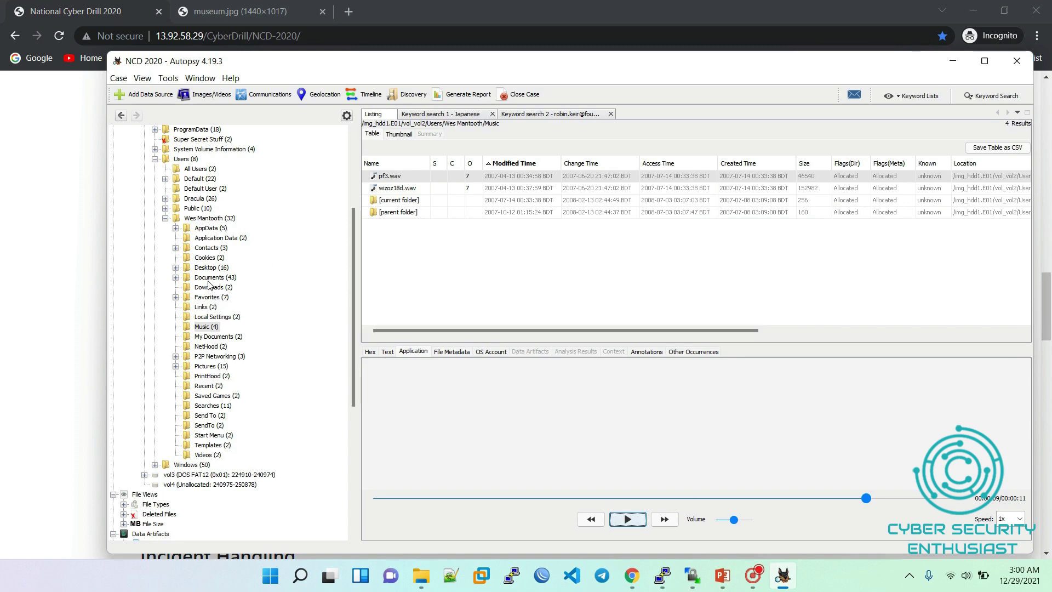
pyautogui.click(206, 269)
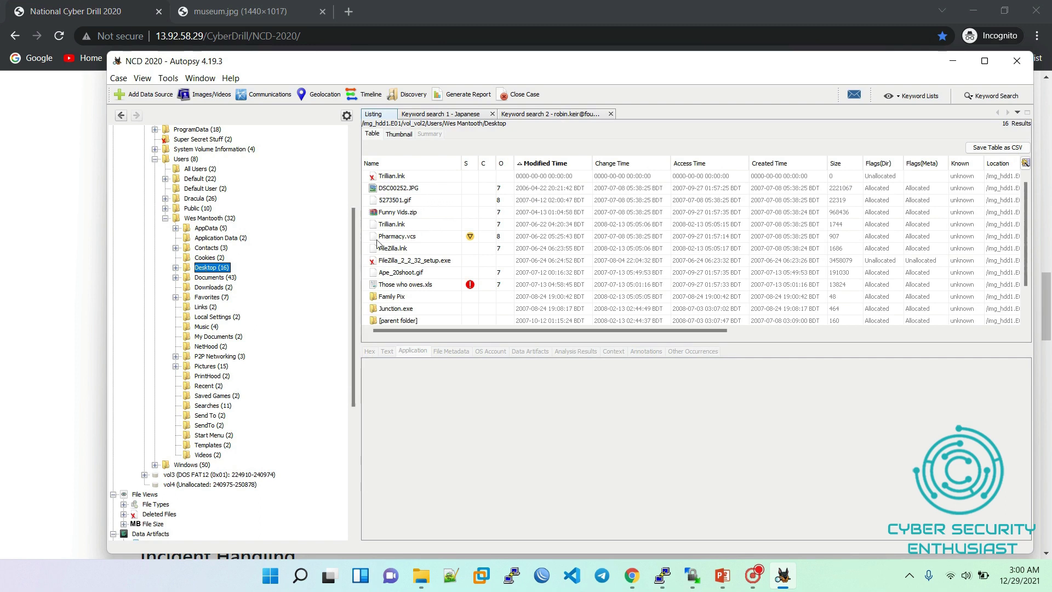
pyautogui.click(176, 268)
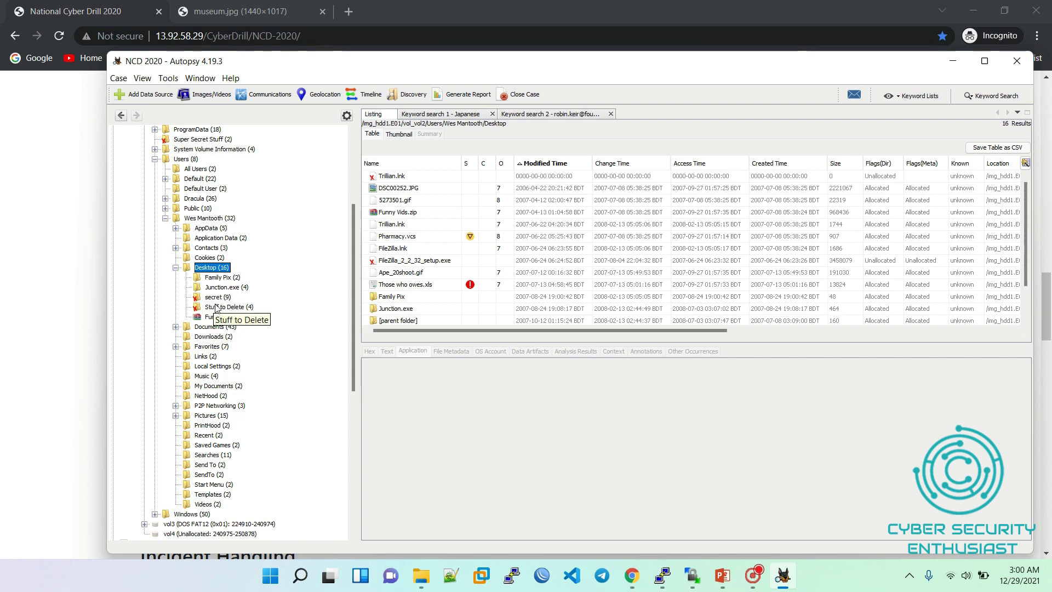
pyautogui.click(213, 298)
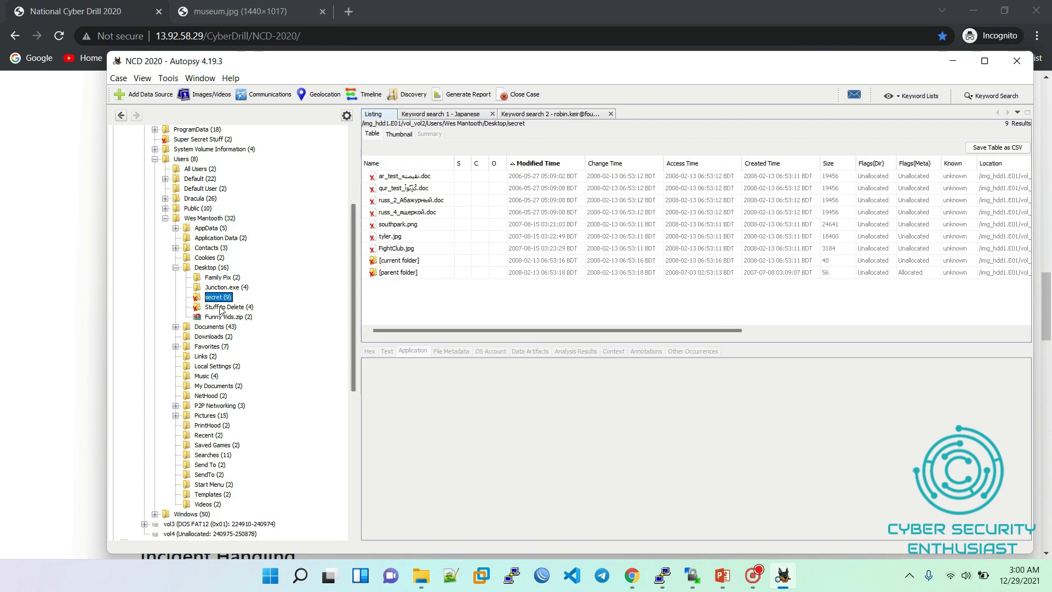
pyautogui.click(222, 307)
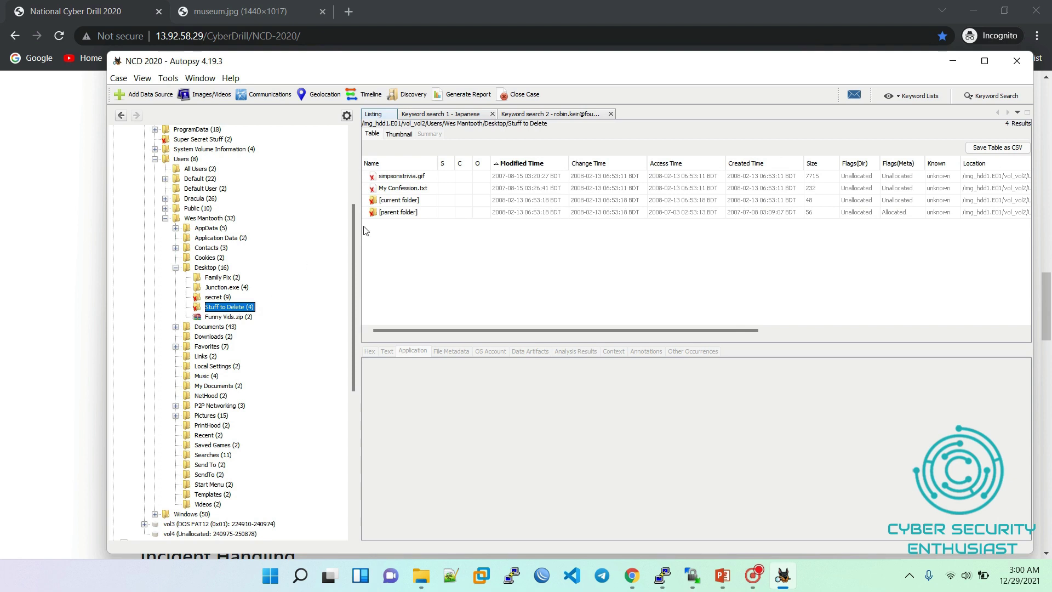
# Step: Read the indexed text of My Confession.txt in Stuff to Delete and select its MD5 value in the file metadata
pyautogui.click(397, 194)
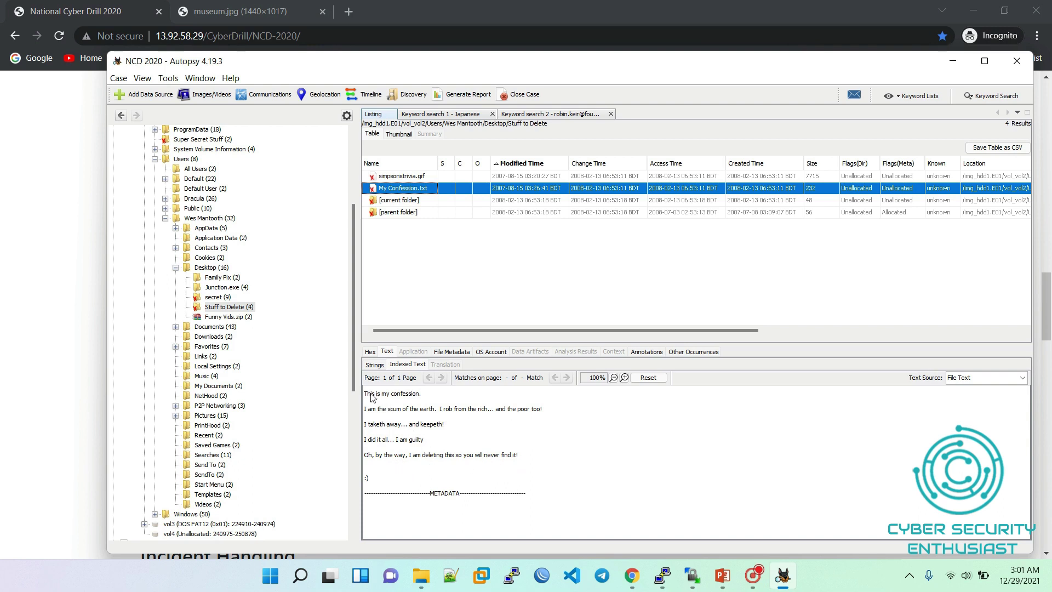
pyautogui.moveTo(367, 396); pyautogui.dragTo(424, 480)
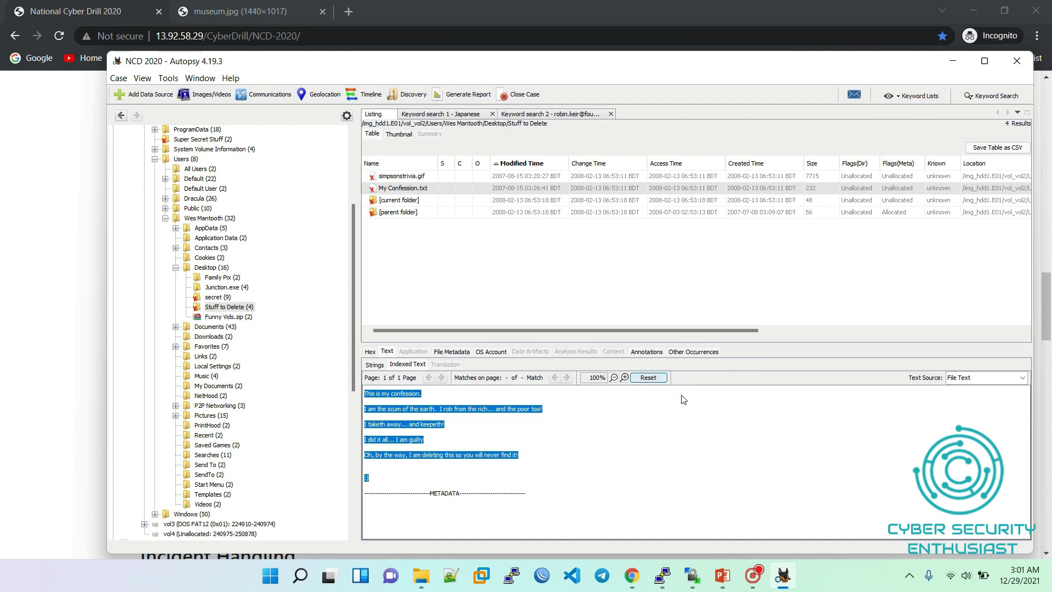
pyautogui.click(450, 352)
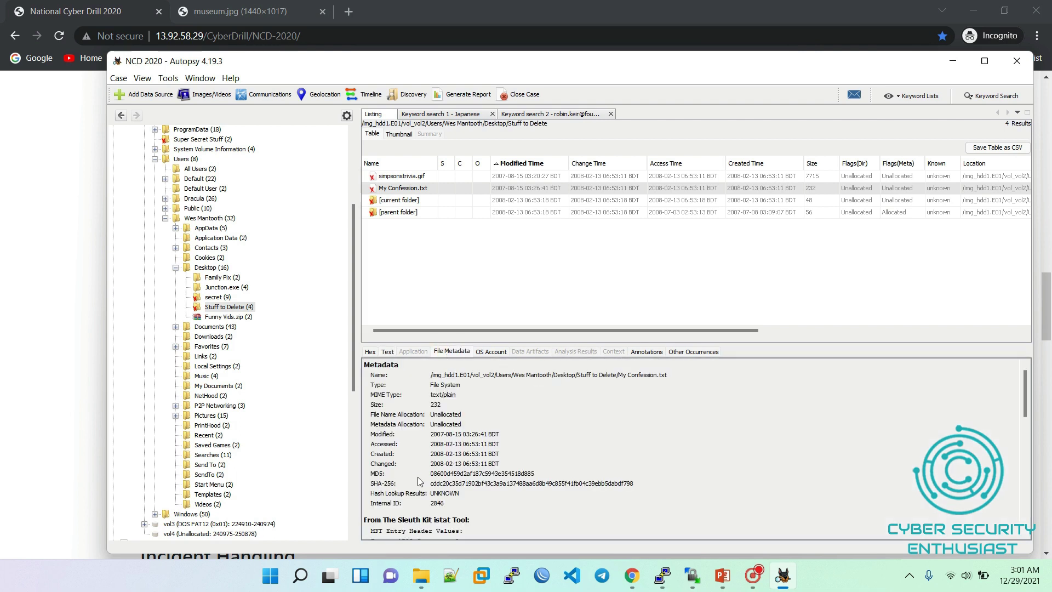
pyautogui.moveTo(430, 474); pyautogui.dragTo(536, 470)
# Step: Return to Chrome, collapse "MD5 encryption are not SECRET" and expand "SECURITY IS THE FIRST PRIORITY" to read its question
pyautogui.click(8, 230)
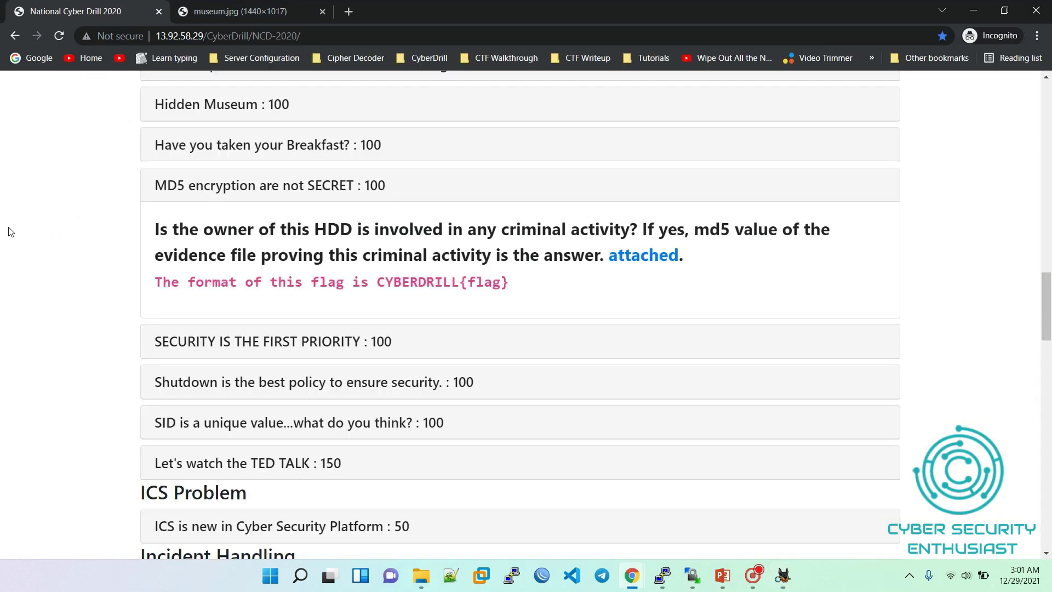
pyautogui.click(406, 188)
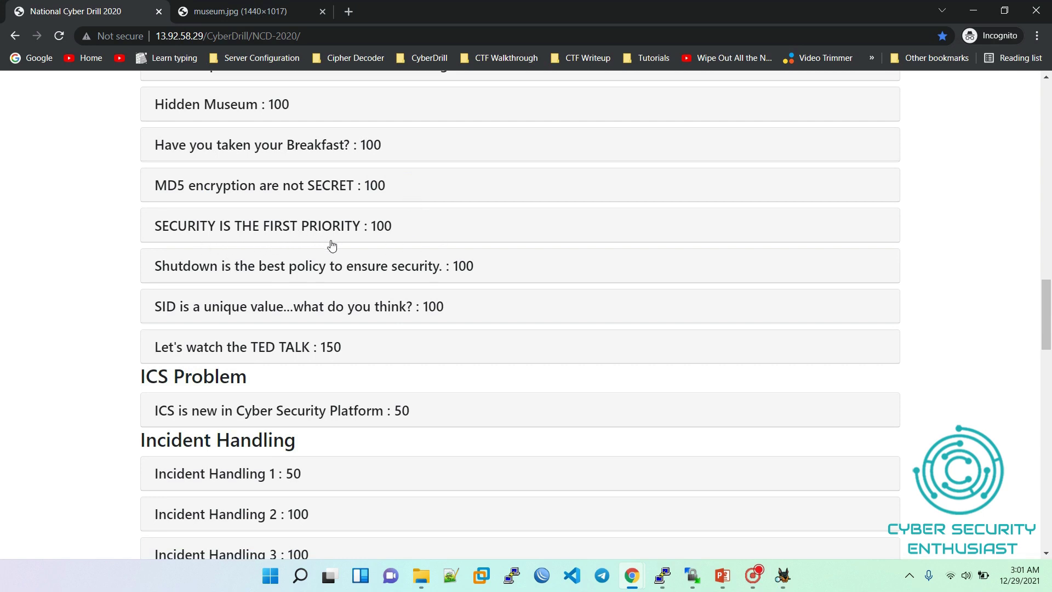
pyautogui.click(430, 227)
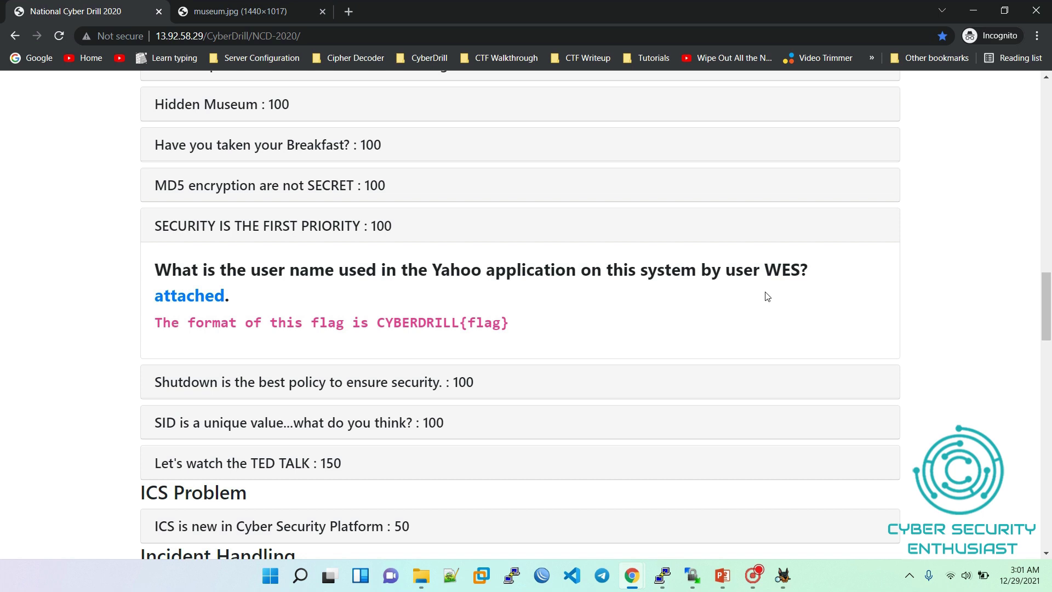
pyautogui.click(447, 230)
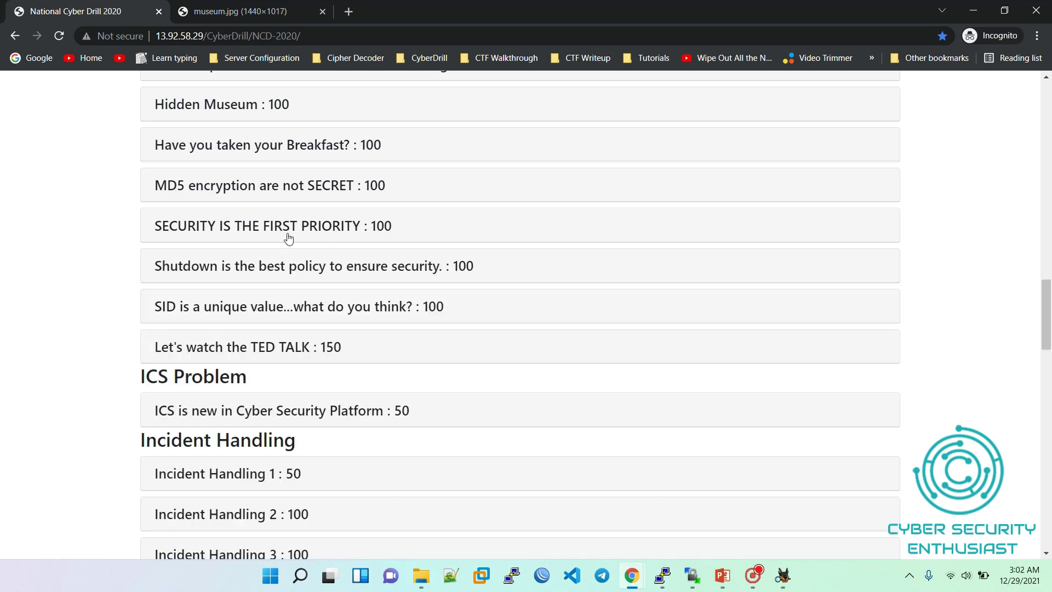
pyautogui.click(417, 230)
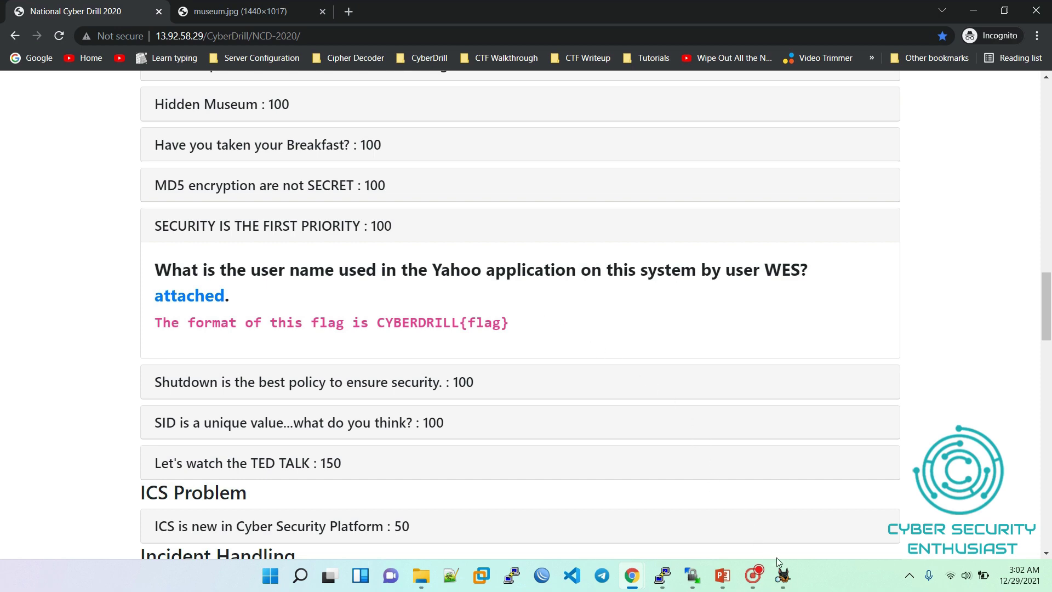
# Step: Switch to Autopsy, collapse the Users folder and expand Program Files on vol2 to find the Yahoo! folder
pyautogui.click(782, 576)
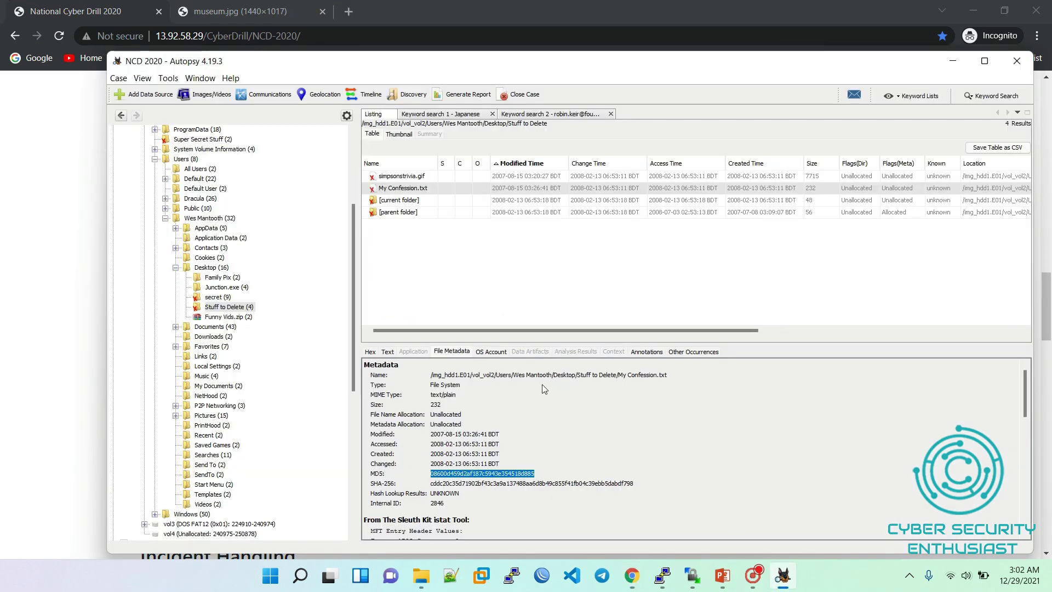
pyautogui.click(165, 218)
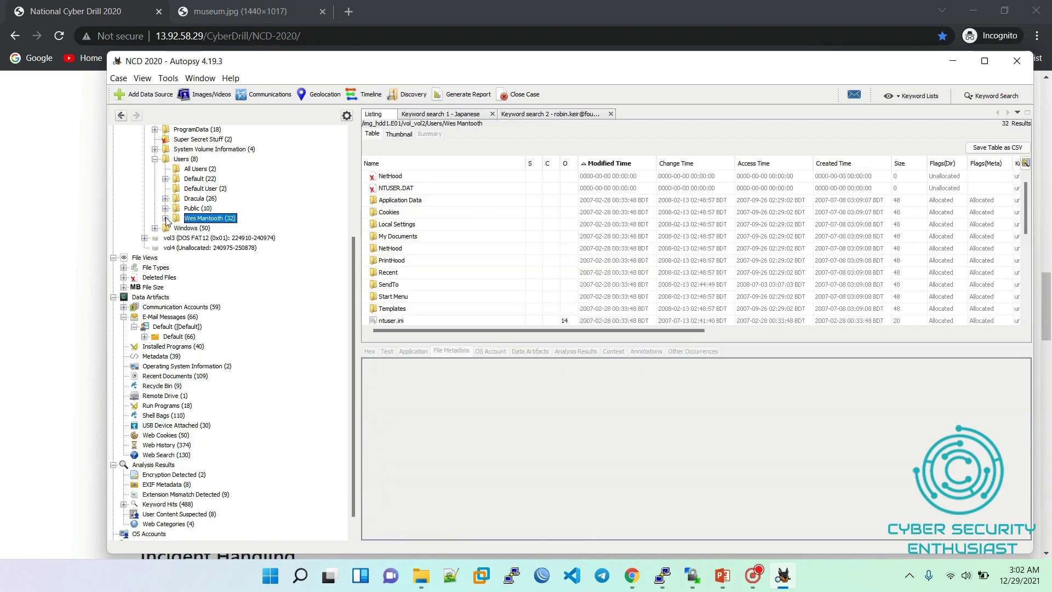
pyautogui.click(155, 160)
pyautogui.moveTo(349, 263); pyautogui.dragTo(348, 217)
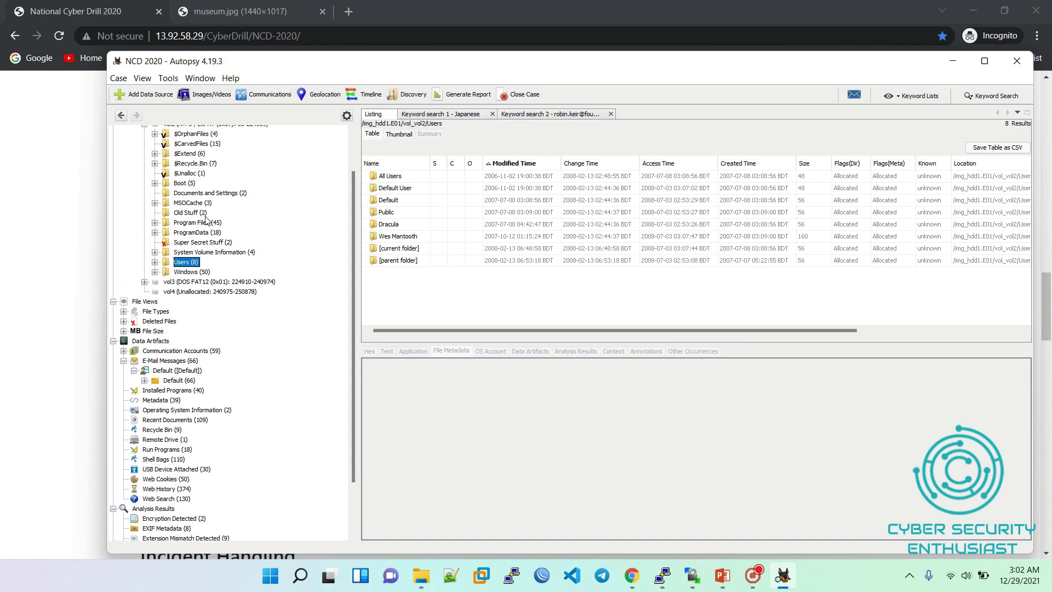
pyautogui.click(155, 223)
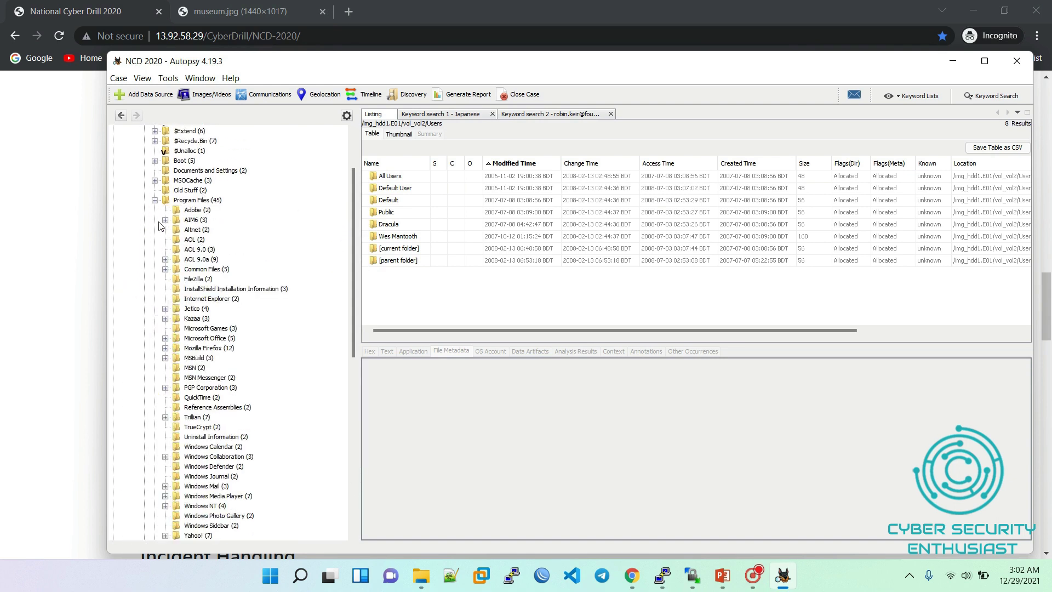
pyautogui.moveTo(350, 205); pyautogui.dragTo(345, 237)
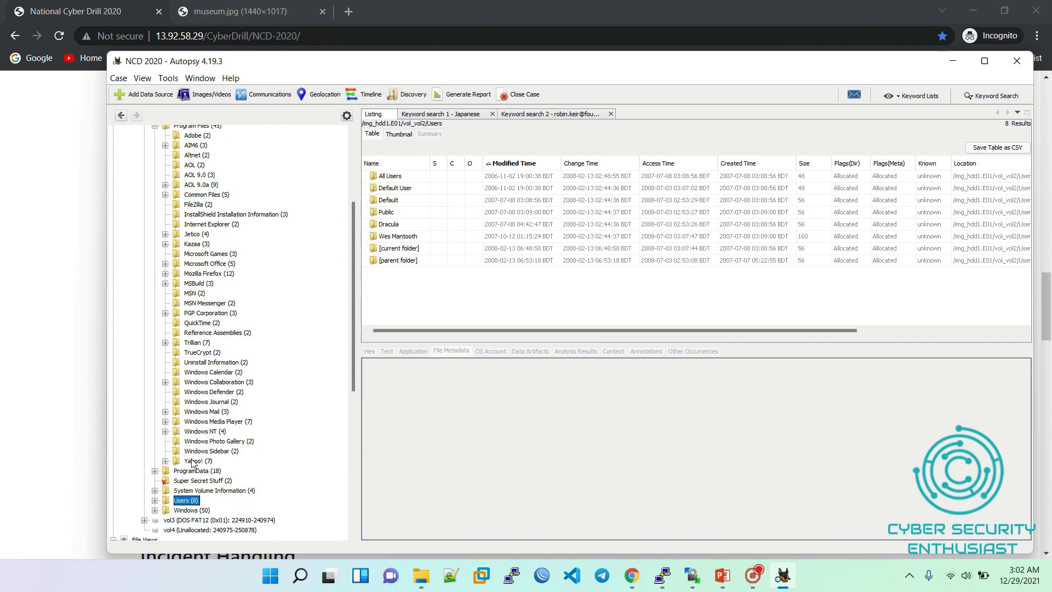
# Step: Expand Yahoo! down to Messenger's Profiles folder and open the user profile folder inside it
pyautogui.click(165, 461)
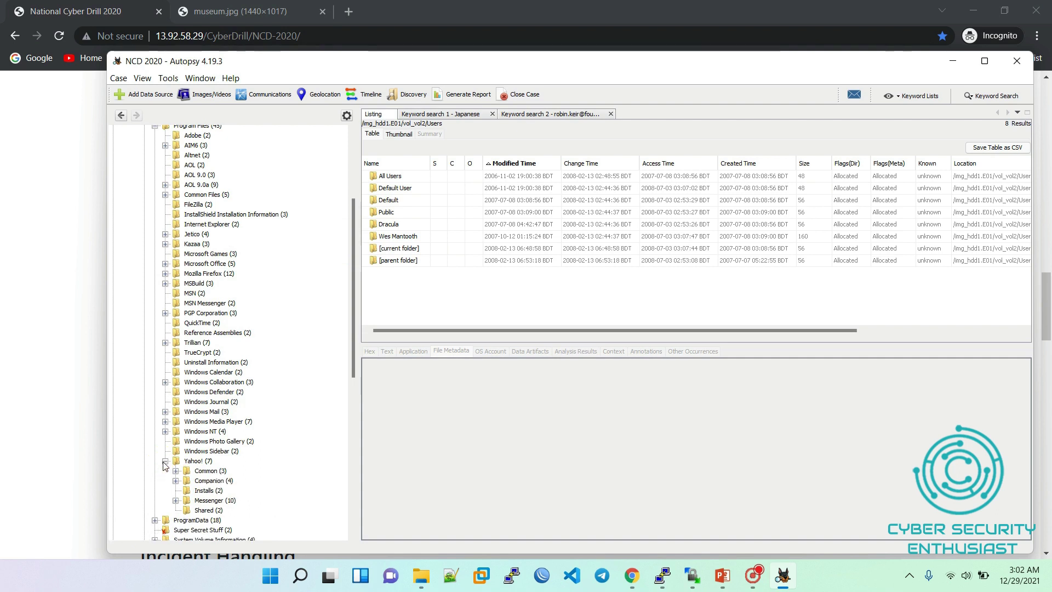
pyautogui.moveTo(353, 323); pyautogui.dragTo(348, 387)
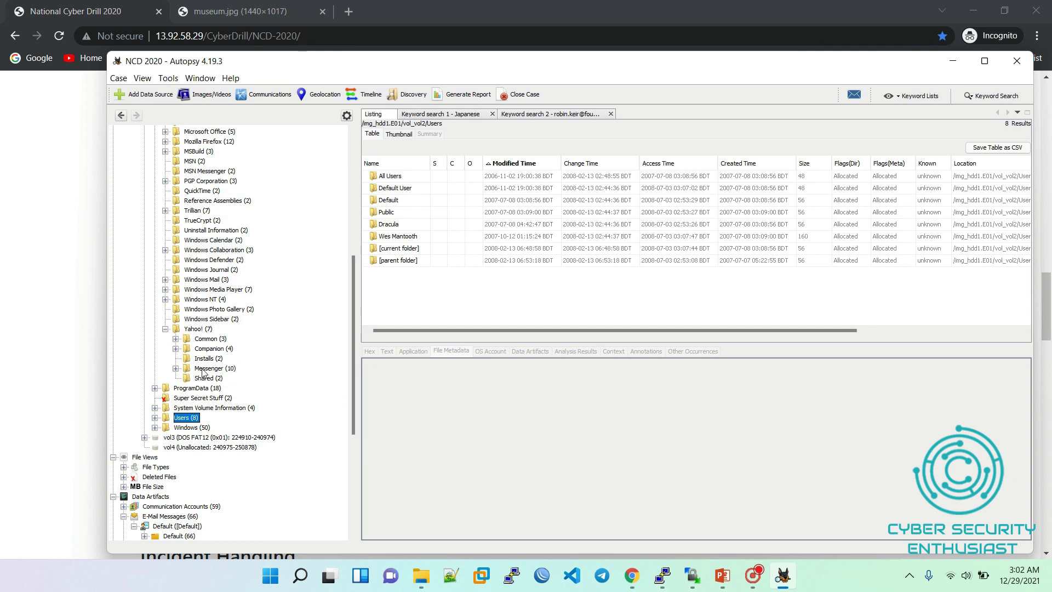
pyautogui.click(176, 368)
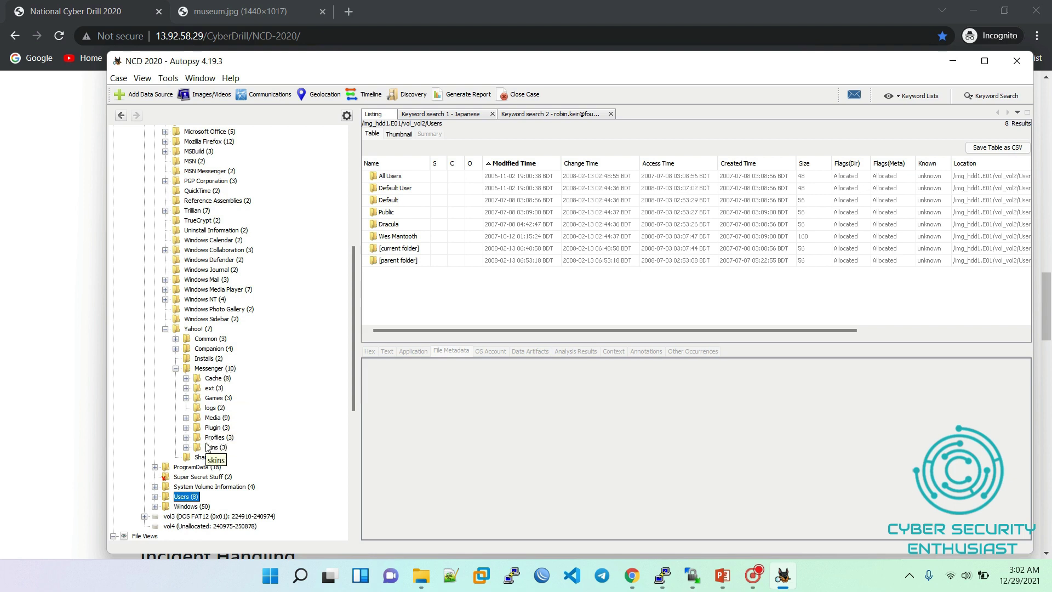
pyautogui.click(186, 437)
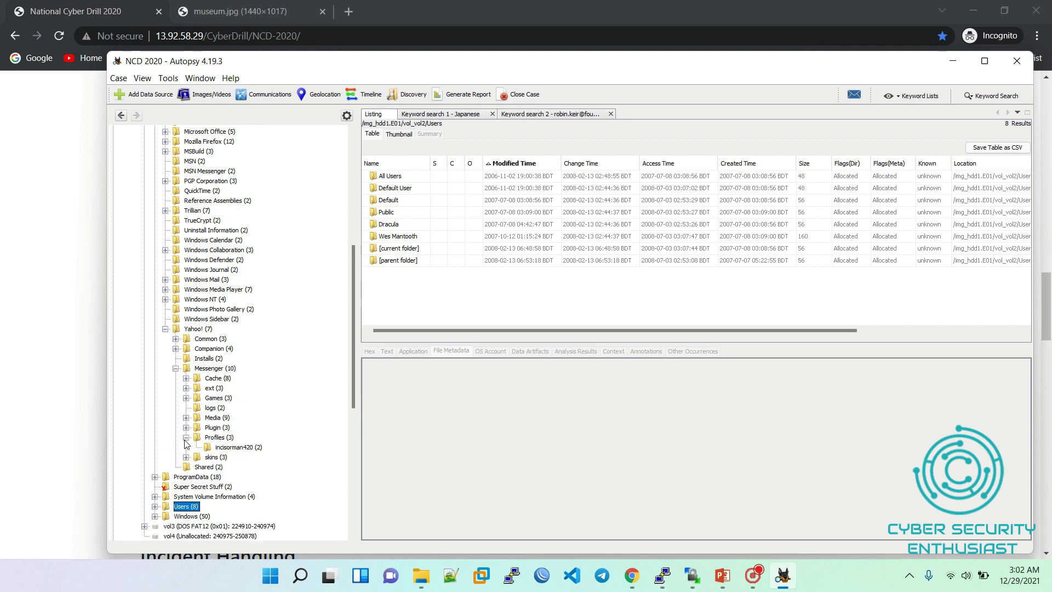
pyautogui.click(225, 447)
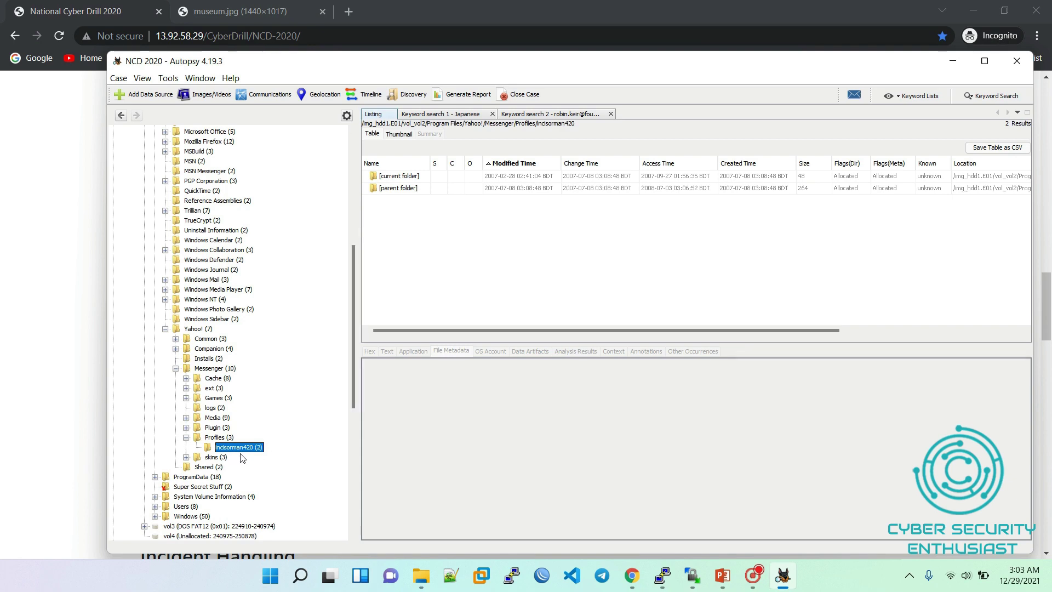
# Step: Return to Chrome, collapse "SECURITY IS THE FIRST PRIORITY" and expand "Shutdown is the best policy to ensure security." to read its question
pyautogui.click(73, 297)
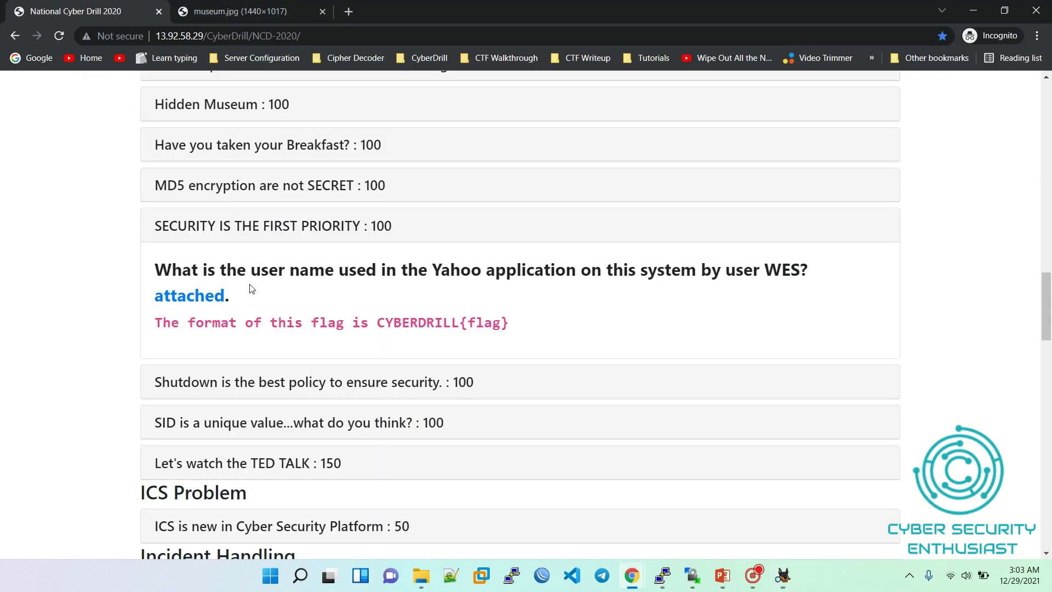
pyautogui.click(410, 230)
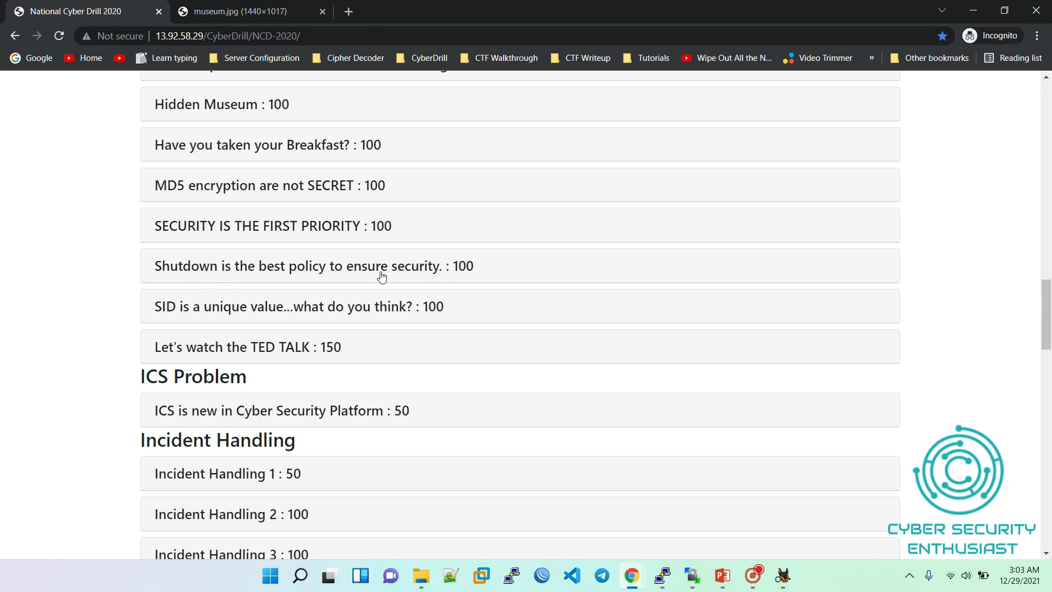
pyautogui.click(511, 265)
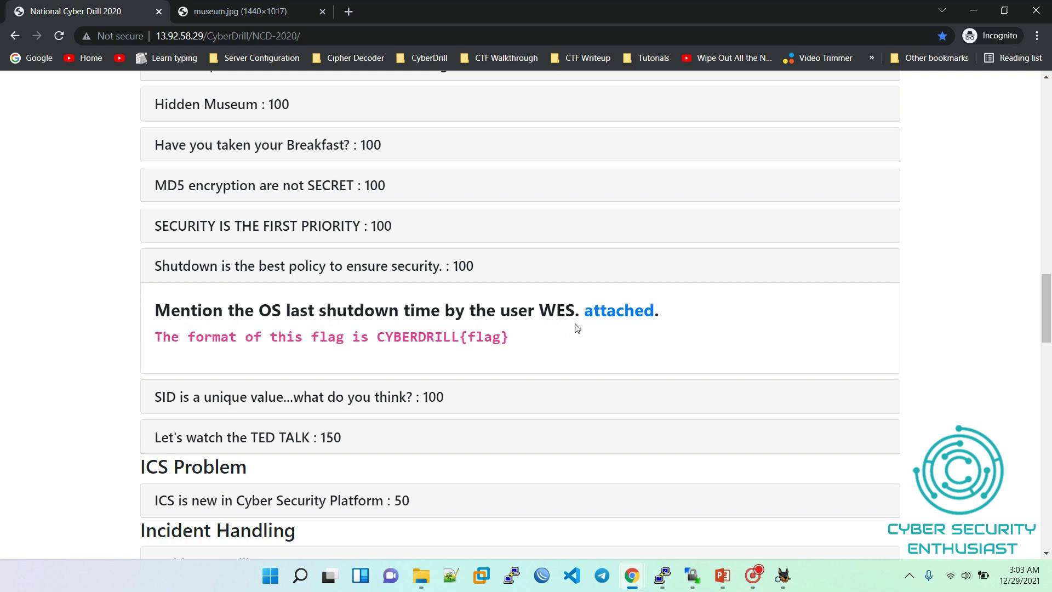
pyautogui.moveTo(541, 310); pyautogui.dragTo(554, 310)
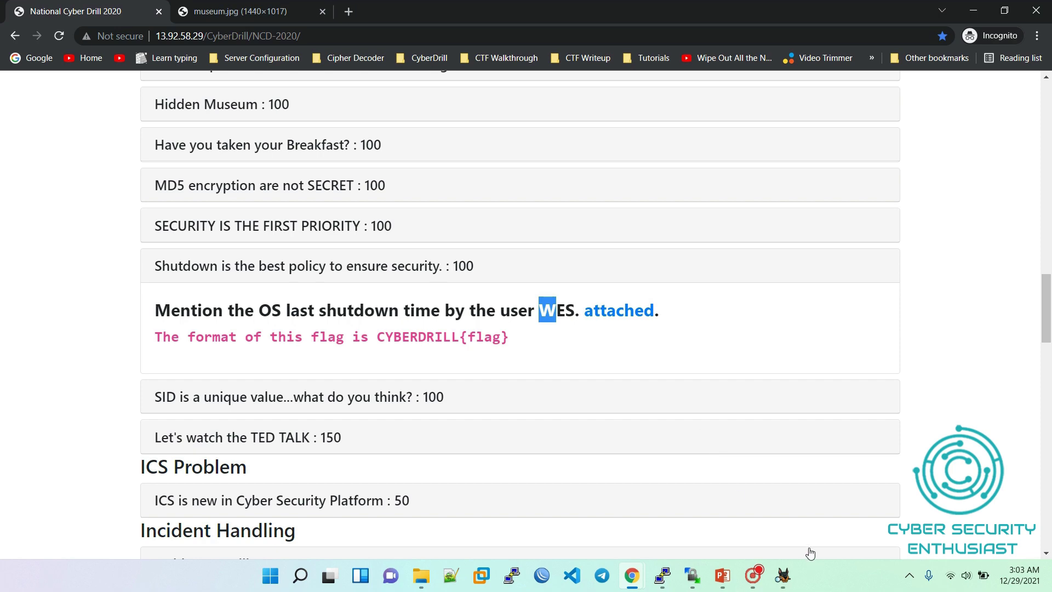
# Step: Switch to Autopsy, collapse the hdd1.E01_1 Host tree and examine the login details of the first account under OS Accounts
pyautogui.click(783, 581)
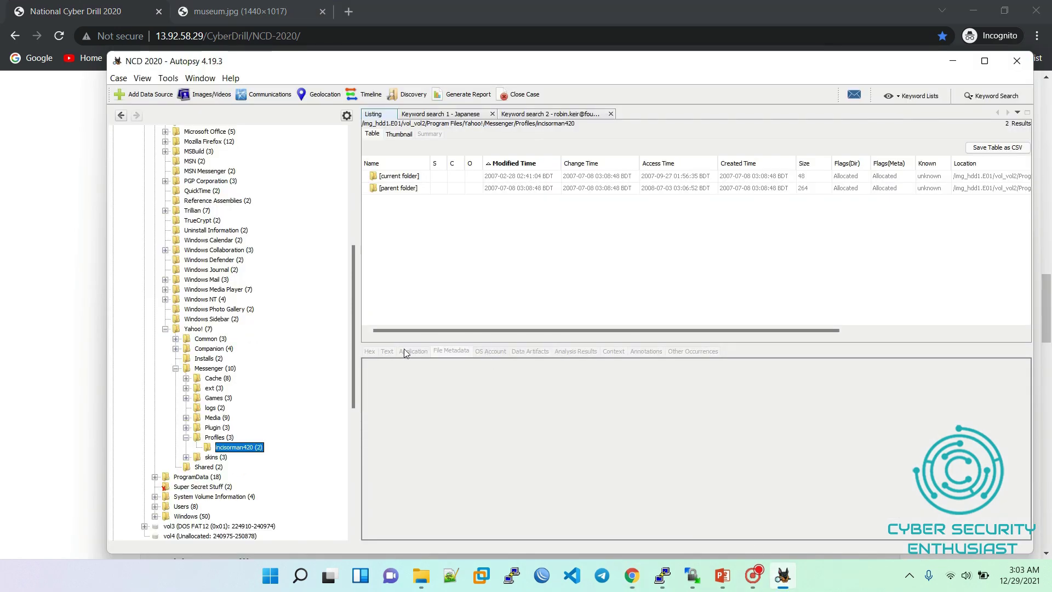
pyautogui.moveTo(352, 319); pyautogui.dragTo(299, 130)
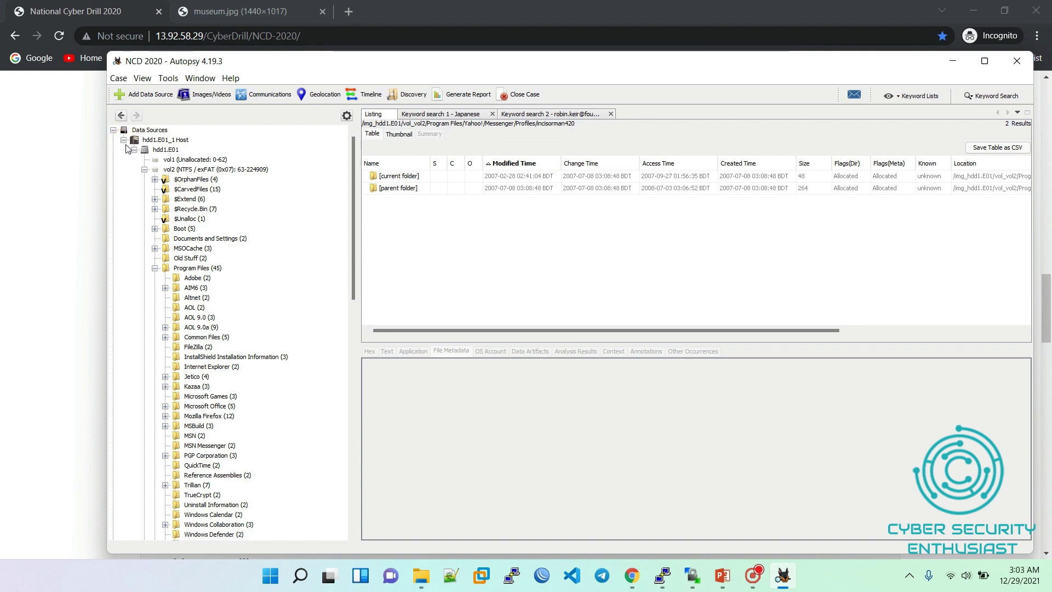
pyautogui.click(124, 141)
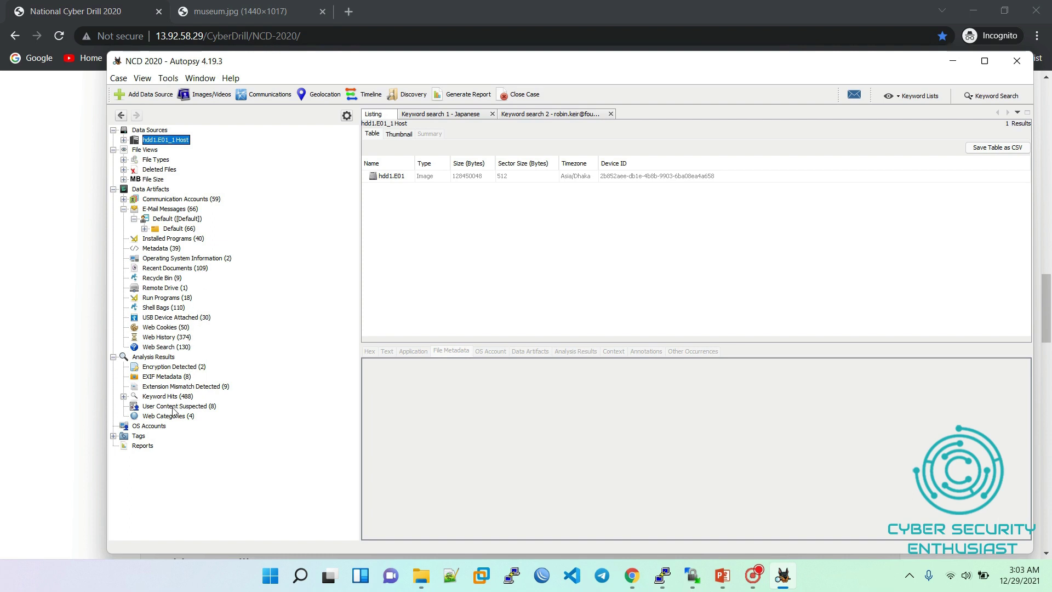
pyautogui.click(145, 427)
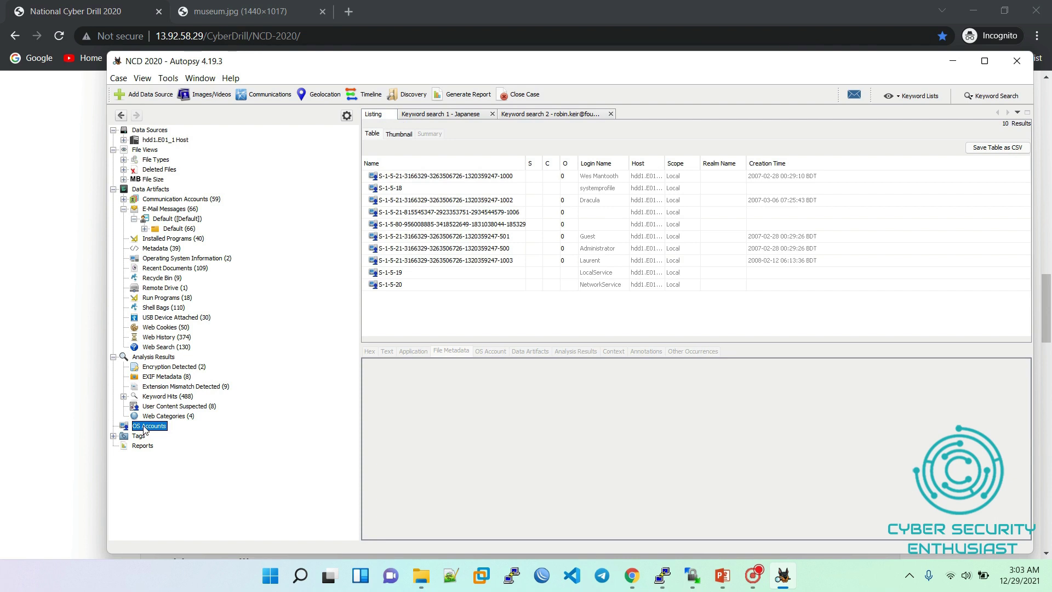
pyautogui.click(598, 178)
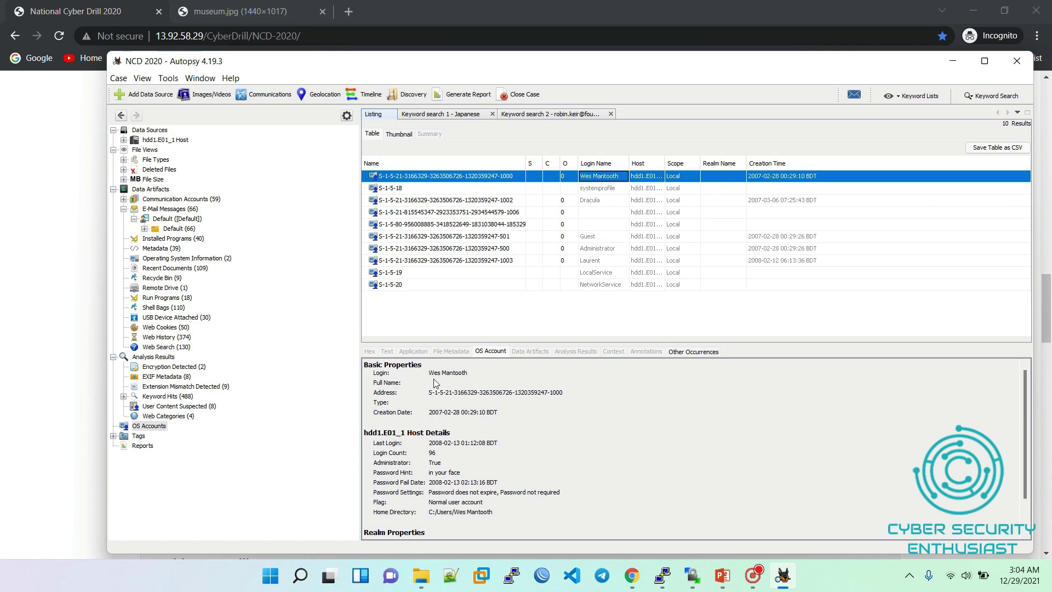
pyautogui.click(494, 352)
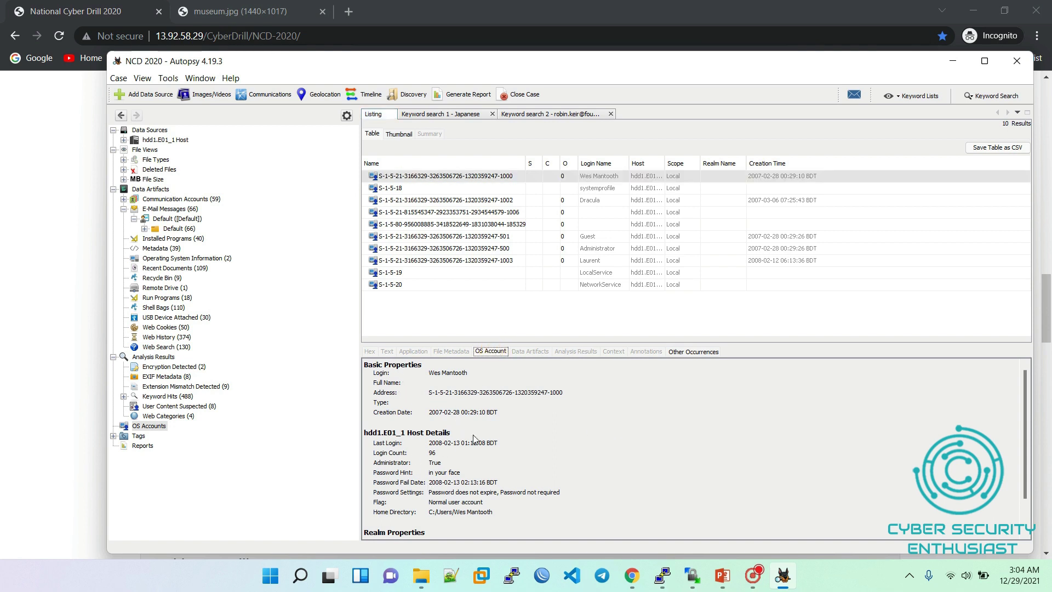
pyautogui.click(433, 447)
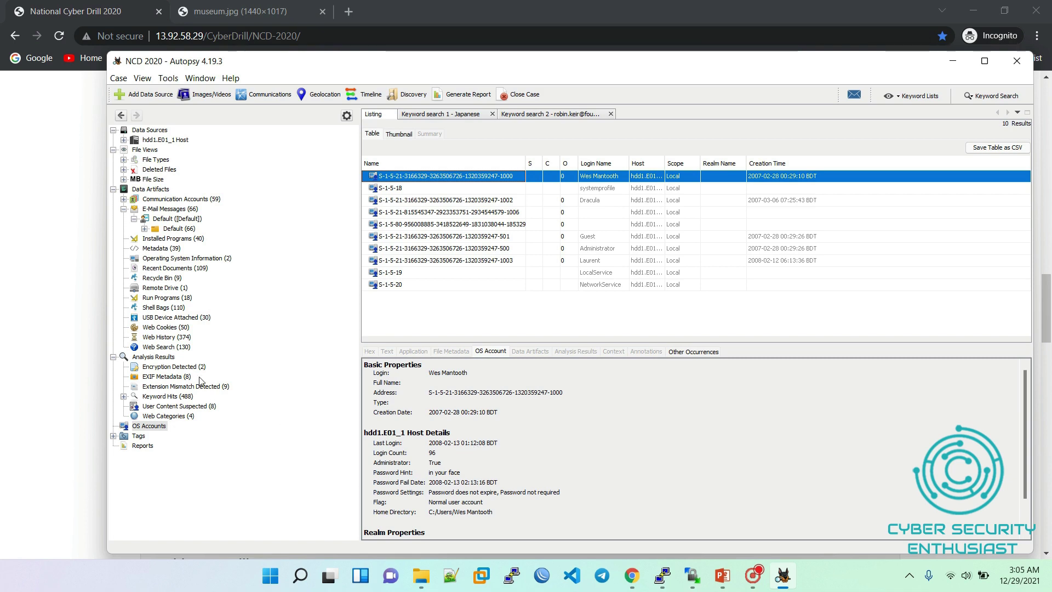
# Step: Return to Chrome, collapse the shutdown challenge and expand "SID is a unique value...what do you think?" to read its question
pyautogui.click(25, 274)
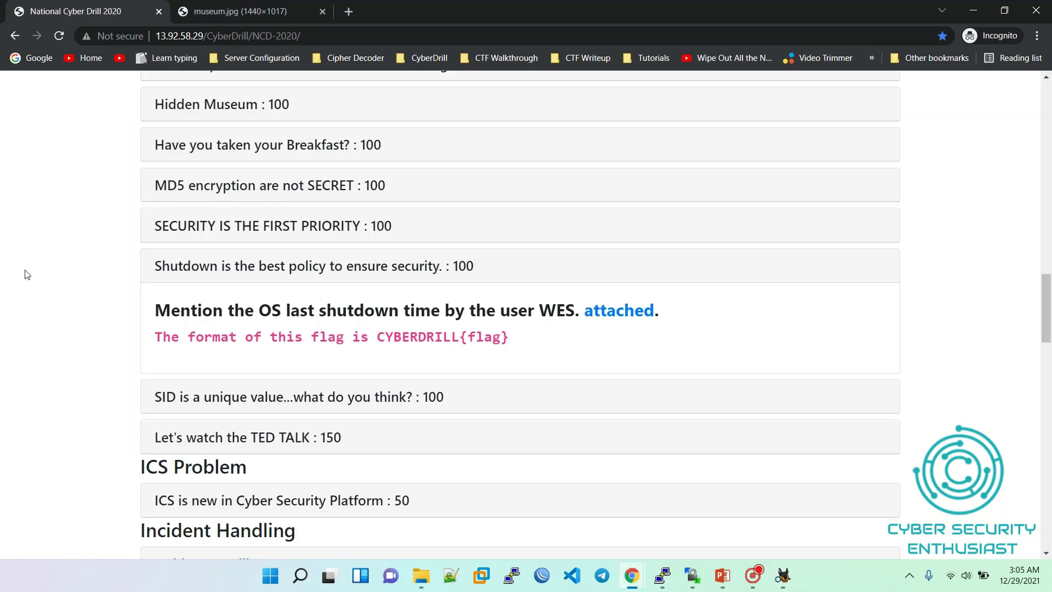
pyautogui.click(212, 279)
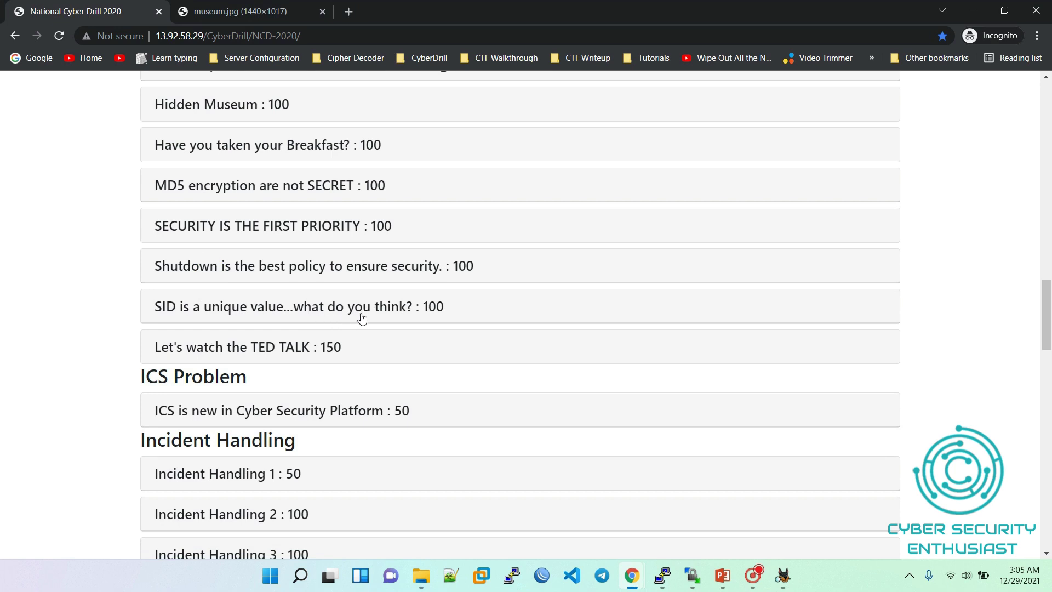
pyautogui.click(487, 305)
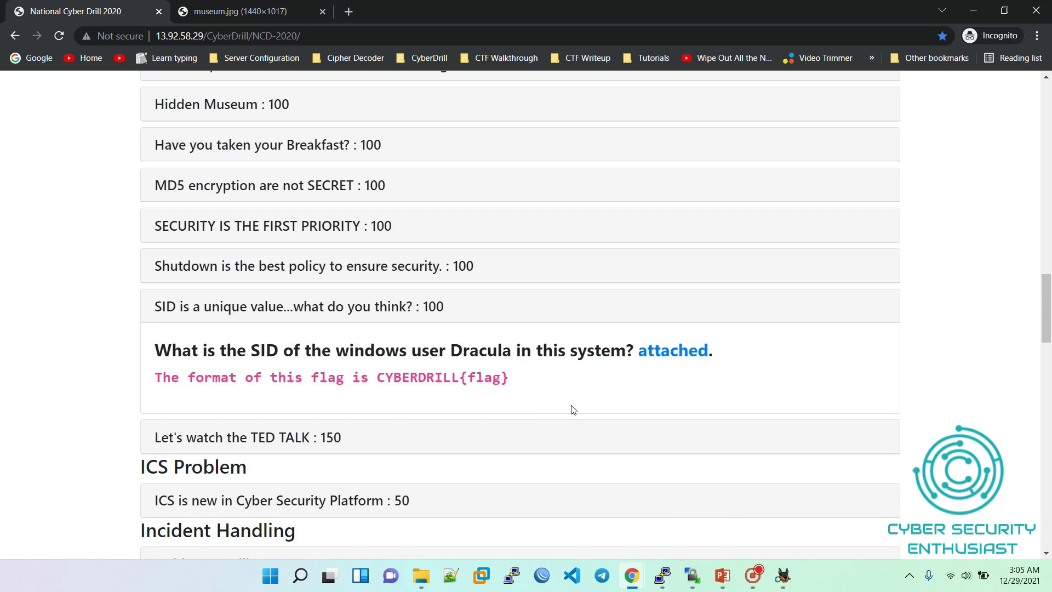
# Step: Switch to Autopsy and find the SID of the Dracula account under OS Accounts, highlighting its address in the account details
pyautogui.click(782, 575)
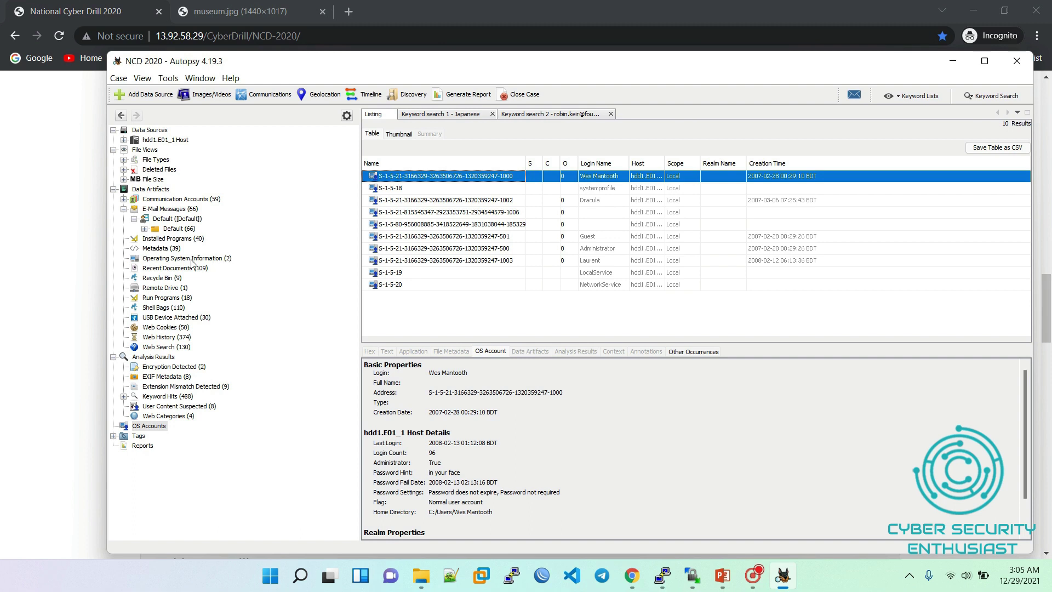
pyautogui.click(135, 427)
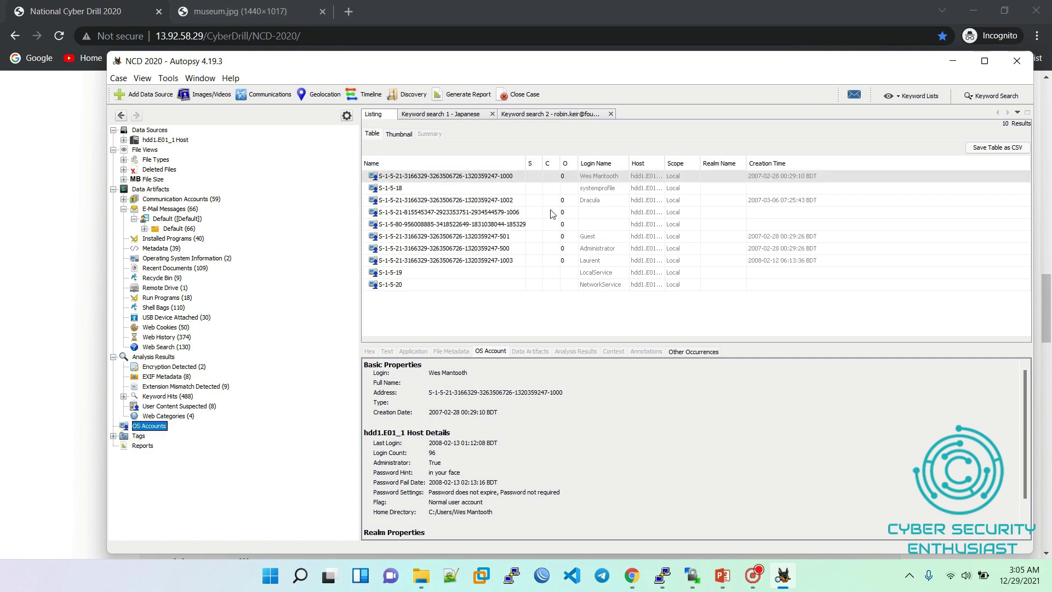
pyautogui.click(589, 201)
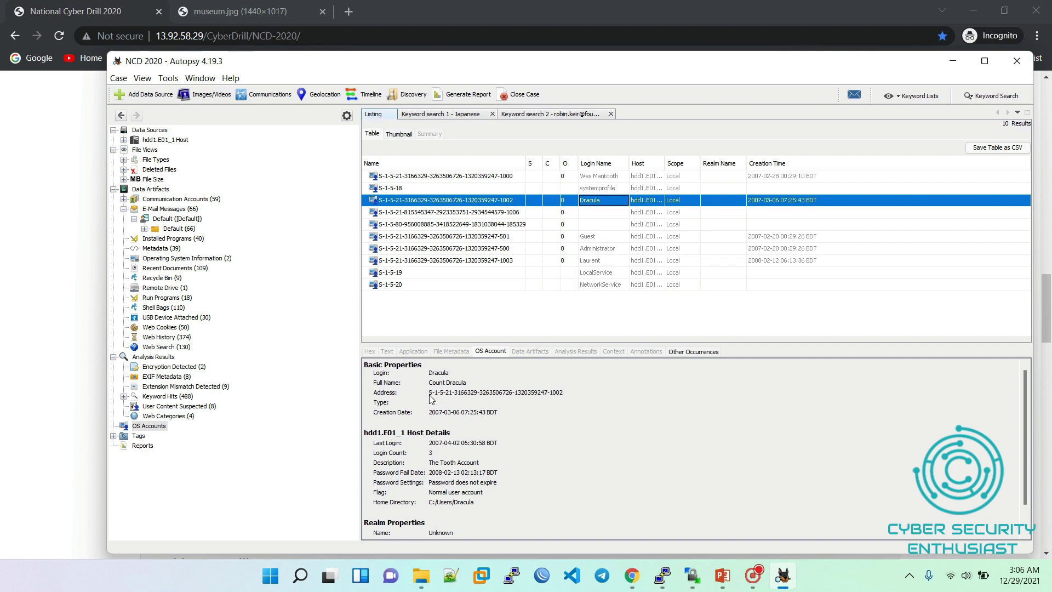
pyautogui.moveTo(429, 397); pyautogui.dragTo(561, 395)
pyautogui.click(25, 307)
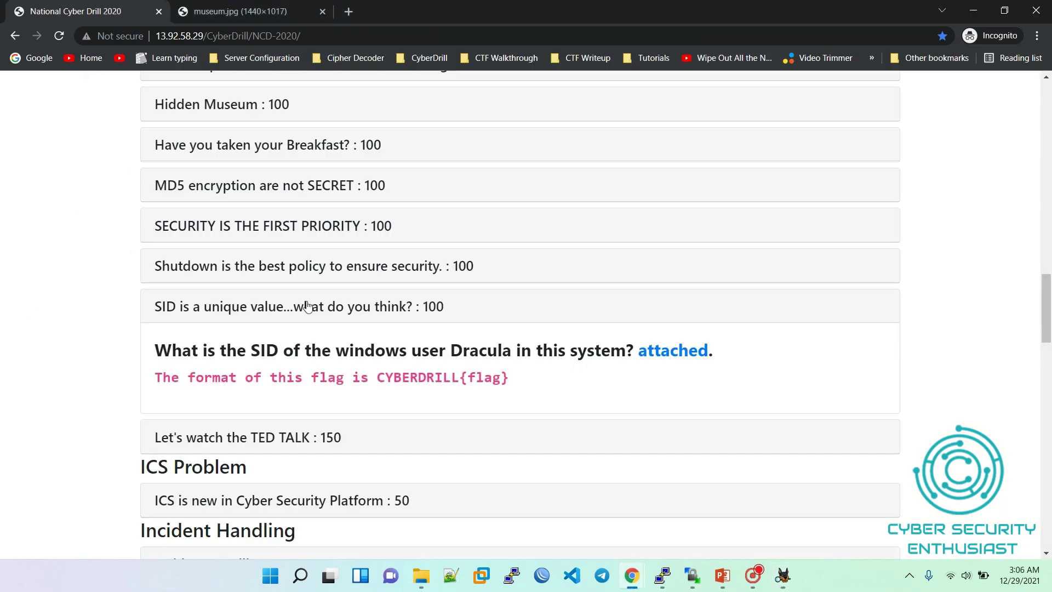
pyautogui.click(441, 310)
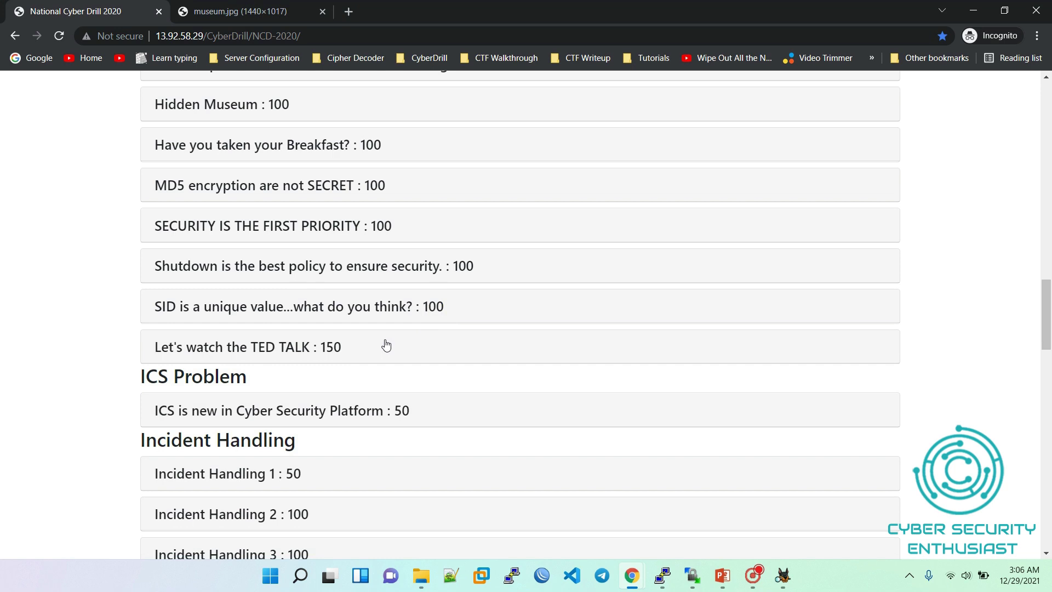
pyautogui.click(386, 344)
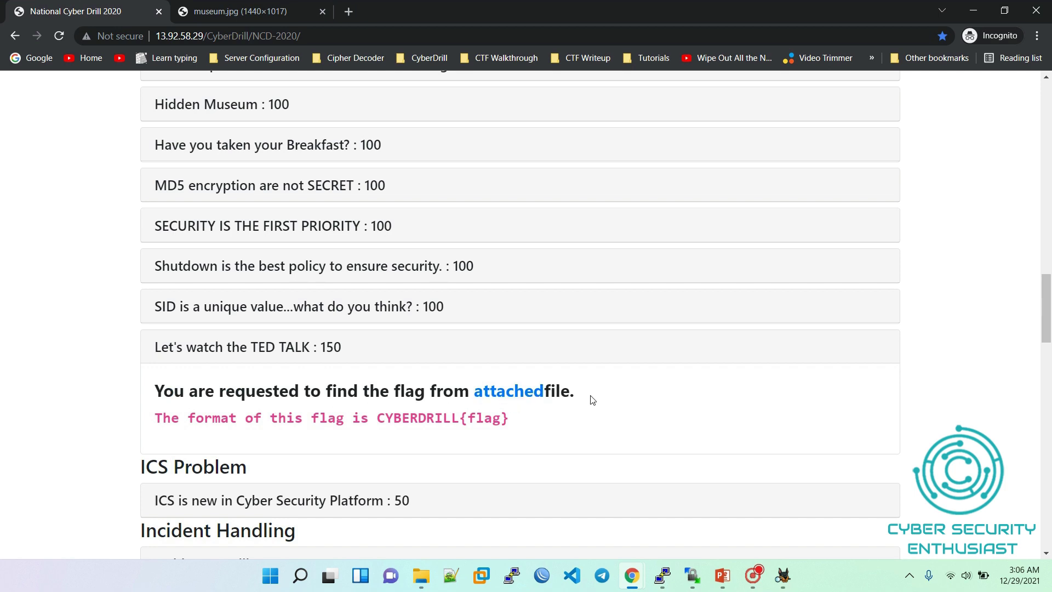
pyautogui.click(487, 393)
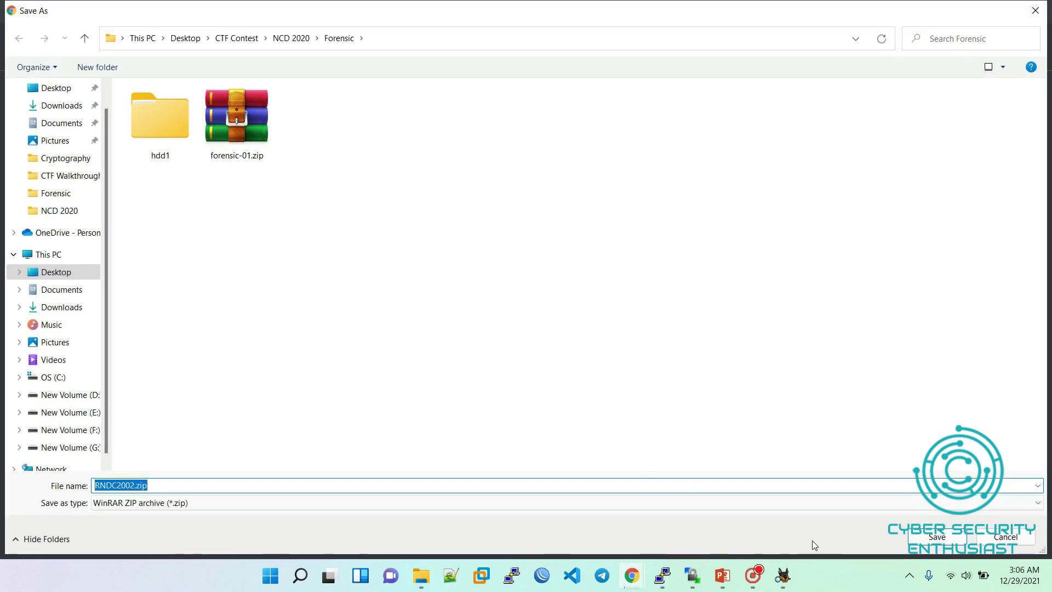
pyautogui.click(945, 540)
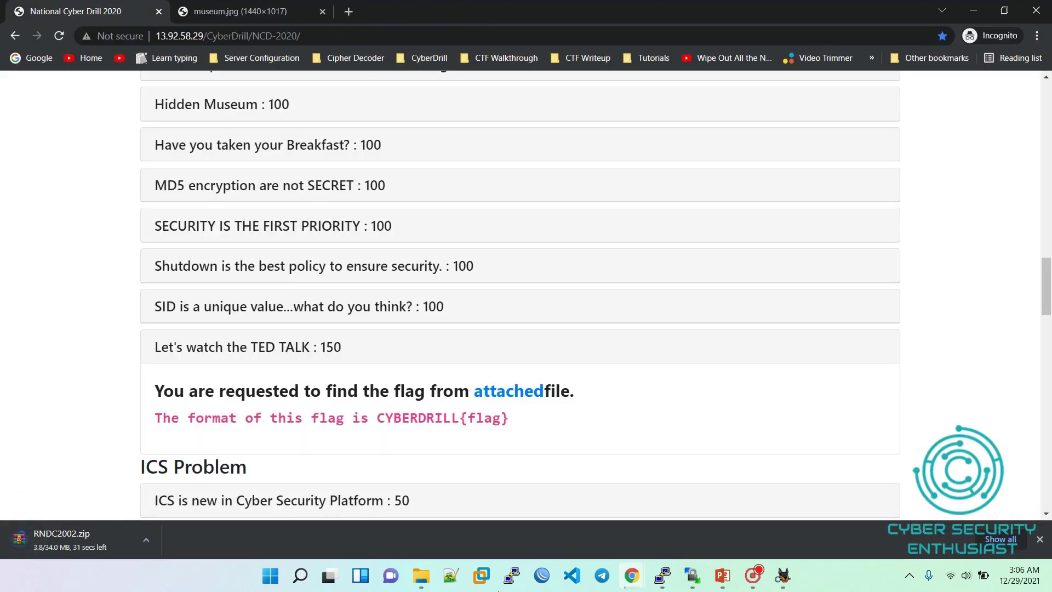